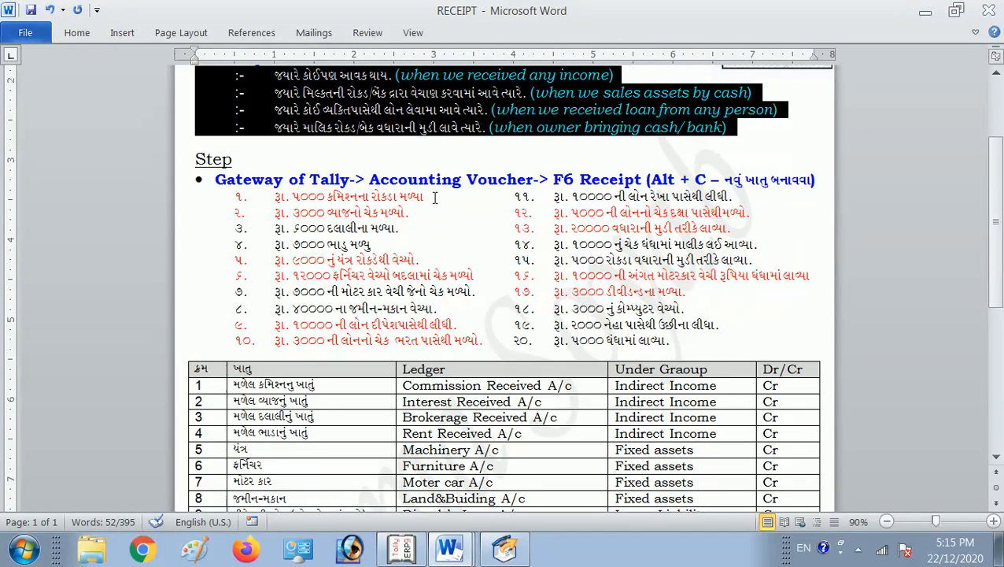
# Examine the Commission Received row of the ledger table: its account name, ledger, group and Dr/Cr side
pyautogui.moveTo(234, 385); pyautogui.dragTo(328, 383)
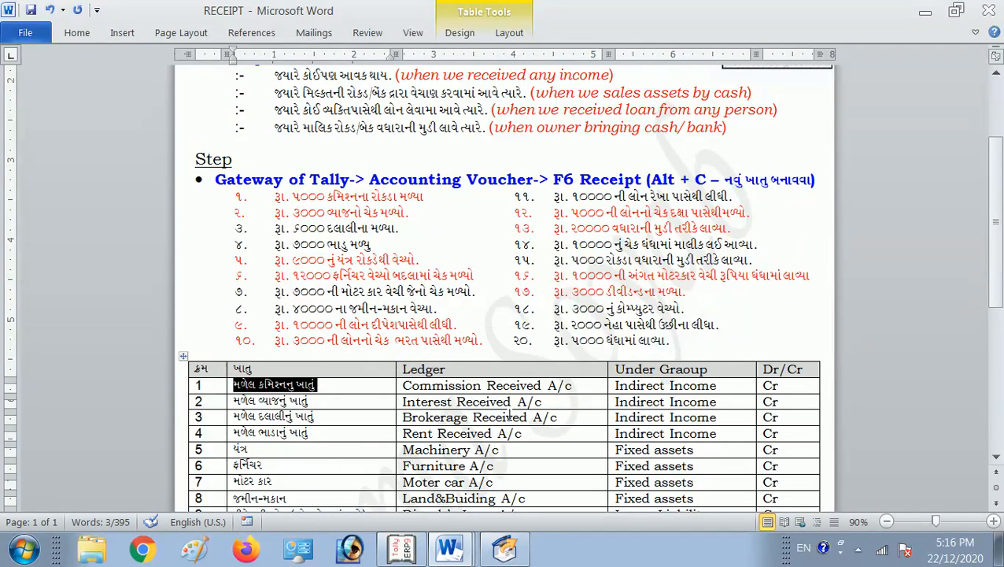
pyautogui.moveTo(404, 385); pyautogui.dragTo(575, 386)
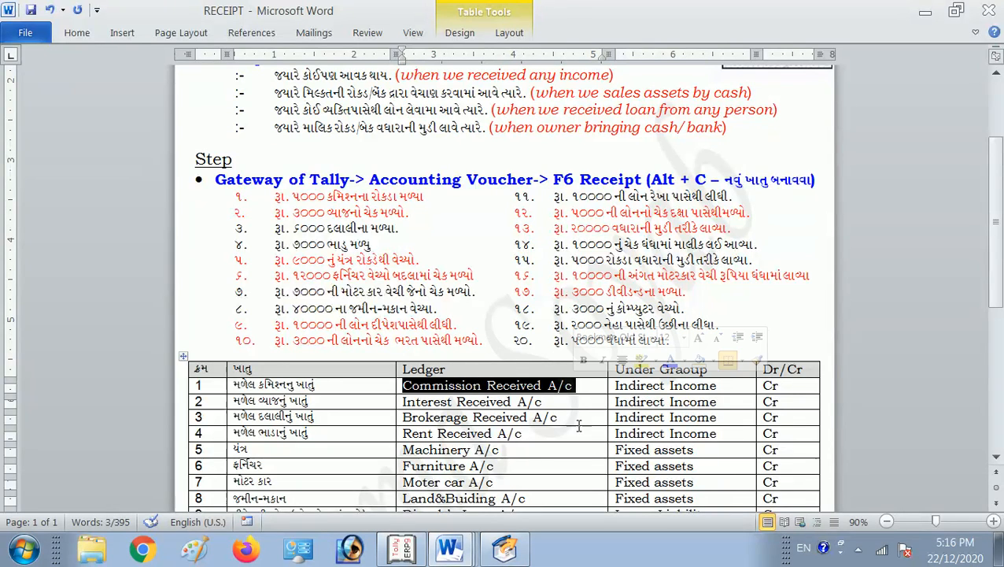
pyautogui.moveTo(617, 385); pyautogui.dragTo(719, 385)
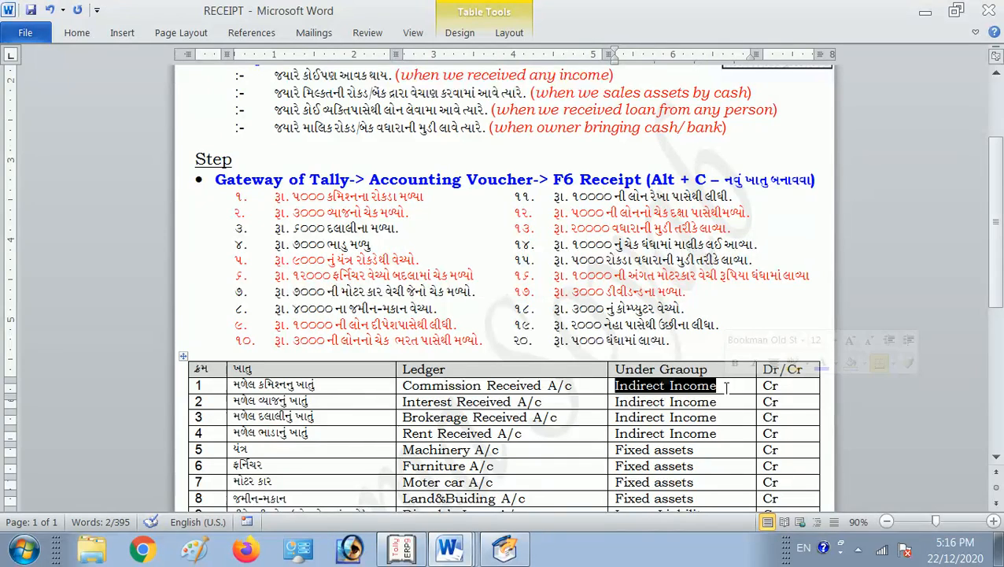
pyautogui.doubleClick(771, 385)
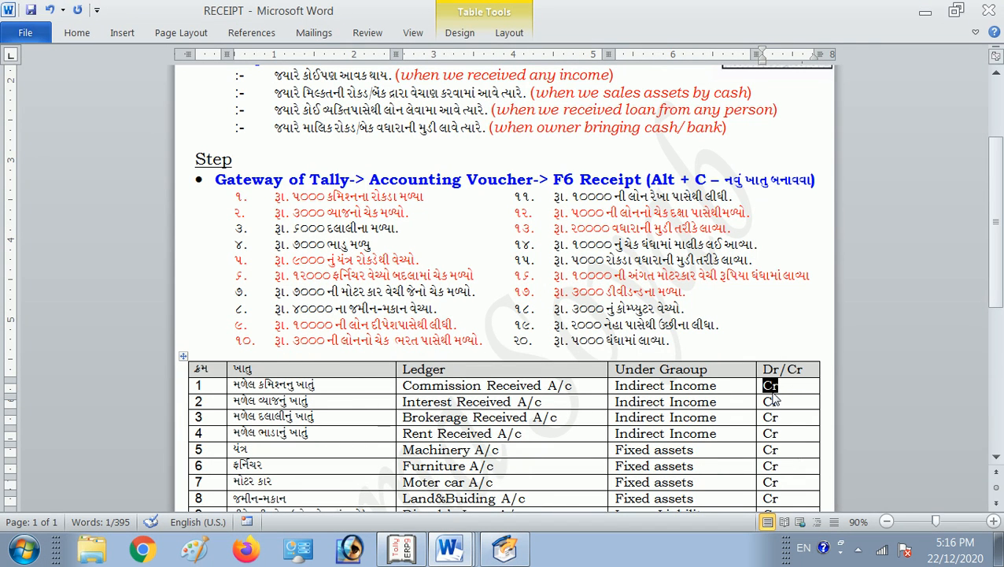
# Review the handout's steps for reaching the F6 Receipt voucher through Gateway of Tally and Accounting Voucher
pyautogui.scroll(2, 277, 163)
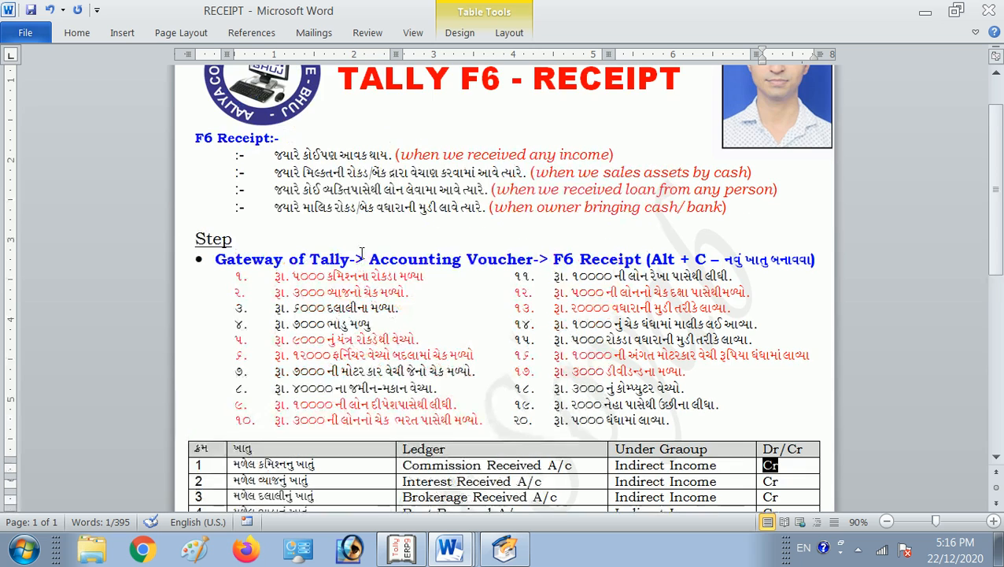
pyautogui.scroll(2, 373, 223)
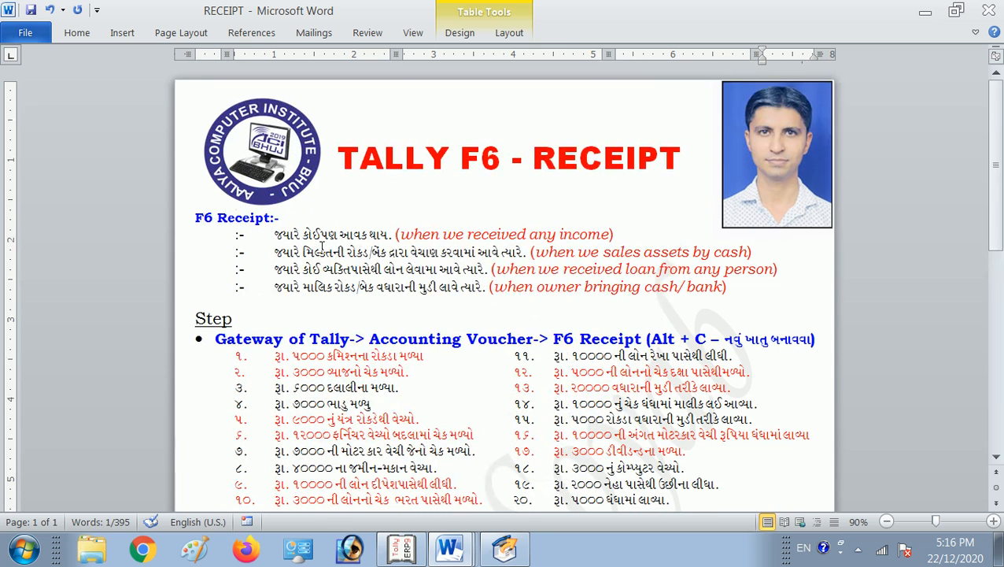
pyautogui.moveTo(188, 222); pyautogui.dragTo(227, 221)
pyautogui.moveTo(216, 339); pyautogui.dragTo(510, 338)
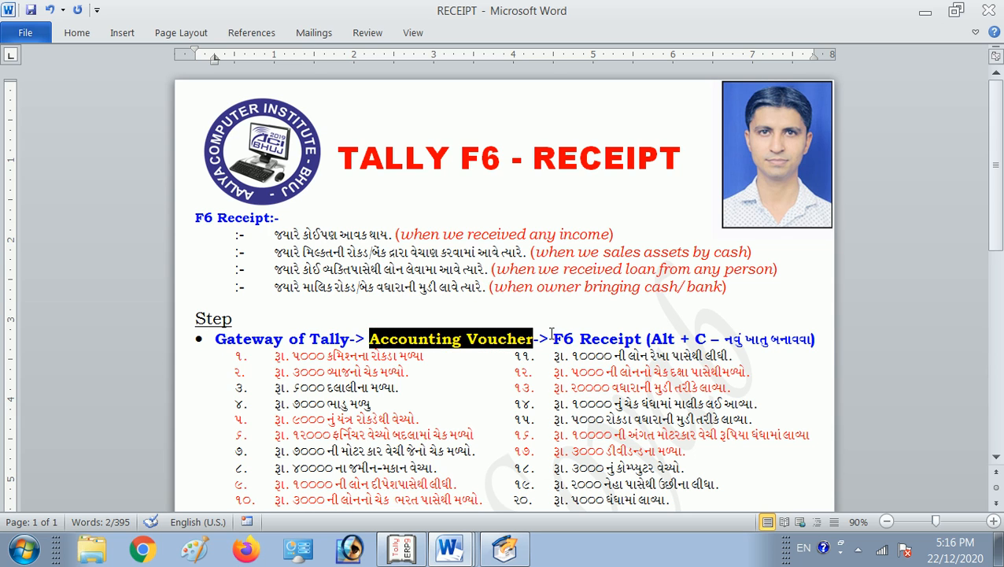
pyautogui.moveTo(553, 338); pyautogui.dragTo(643, 338)
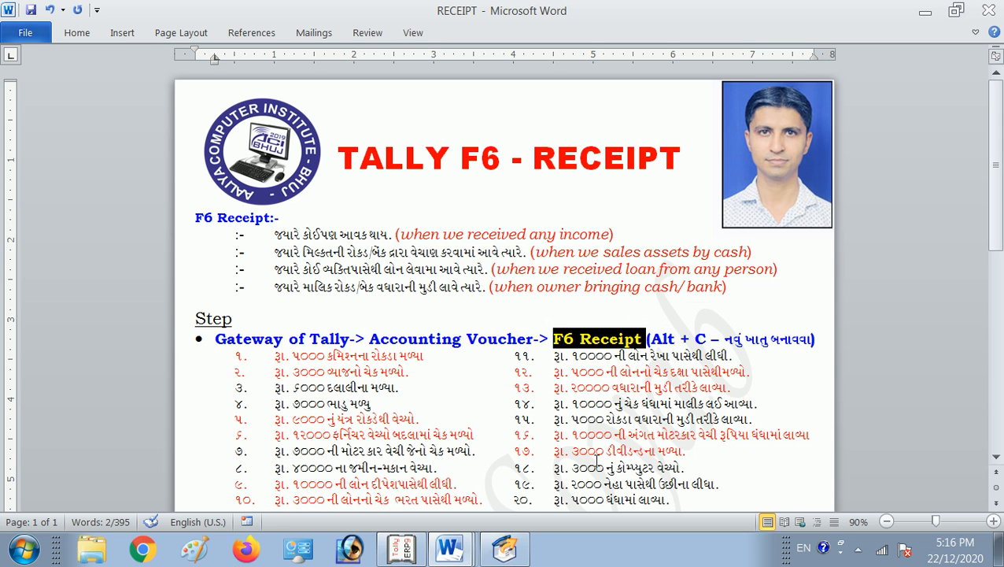
# Switch to Tally.ERP 9 and open a new Receipt voucher under Accounting Vouchers
pyautogui.click(411, 547)
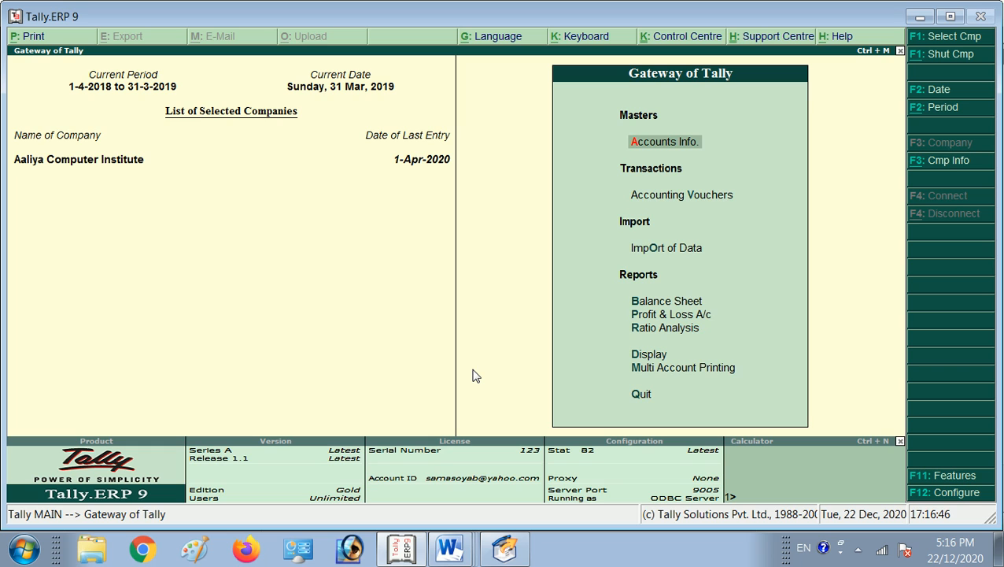
pyautogui.press('Down')
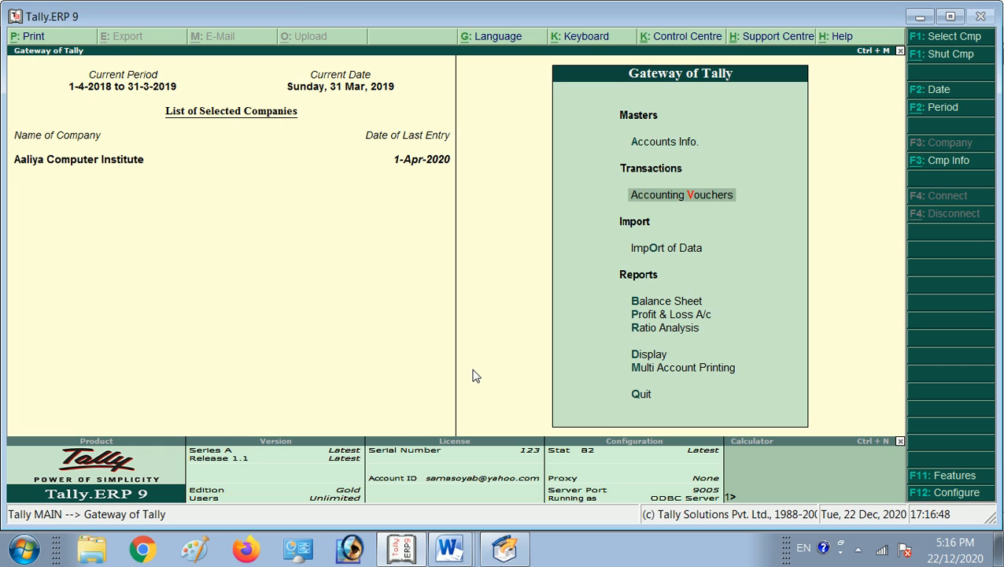
pyautogui.press('Return')
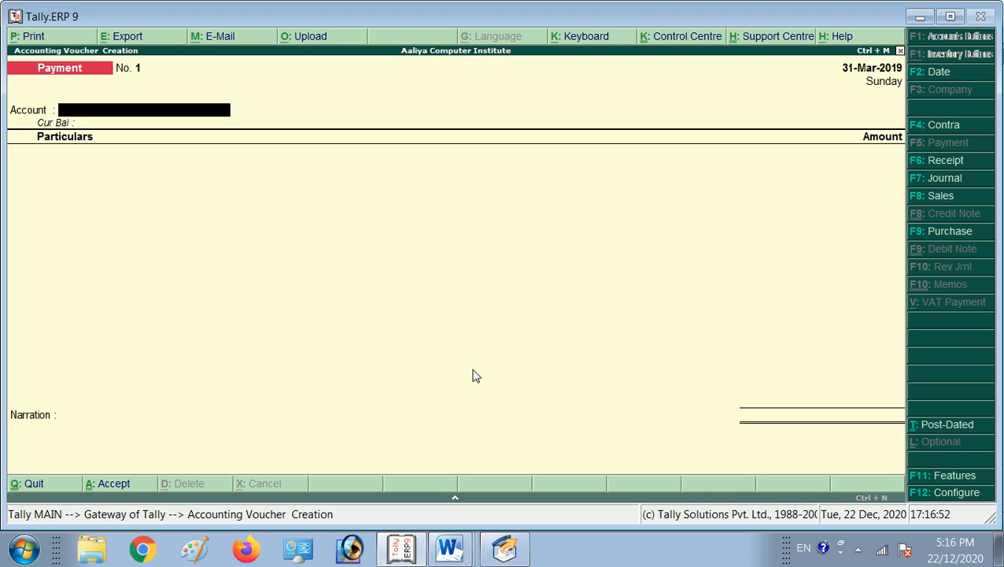
pyautogui.press('F6')
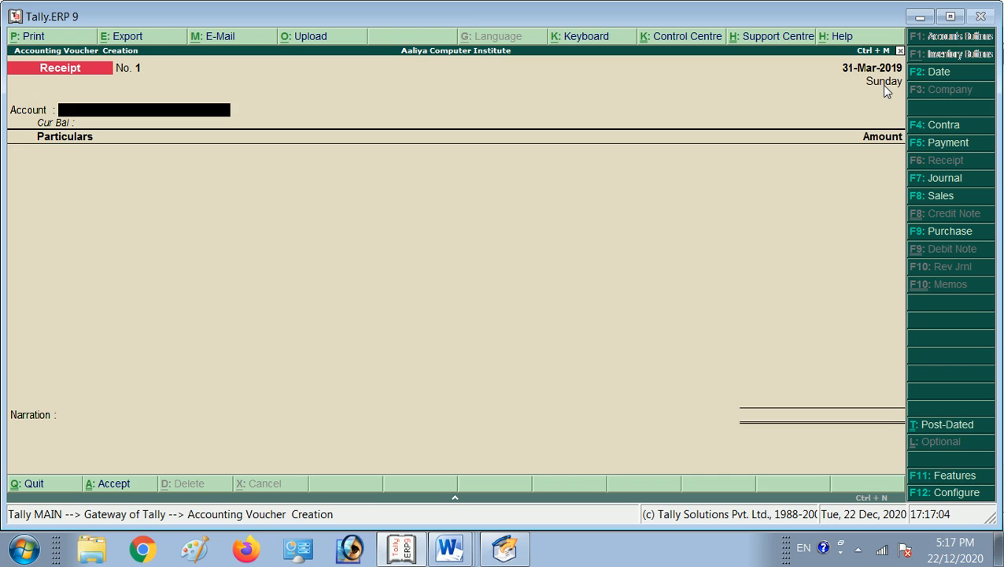
# Change the accounting period to run from 1-4-2020 to 31-3-2021
pyautogui.hotkey('alt', 'F2')
pyautogui.write('1-')
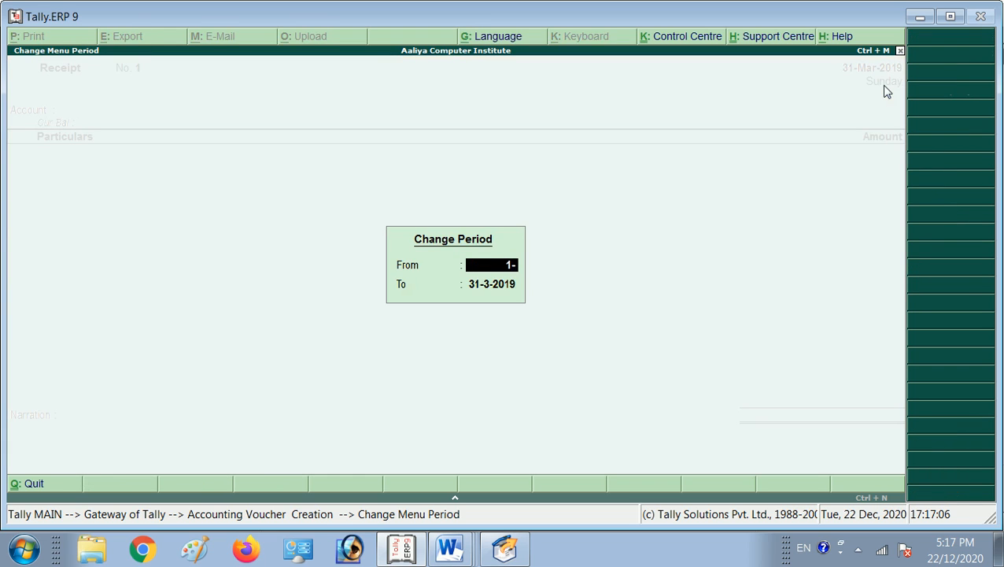
pyautogui.write('4-2020')
pyautogui.press('Return')
pyautogui.write('31-3-')
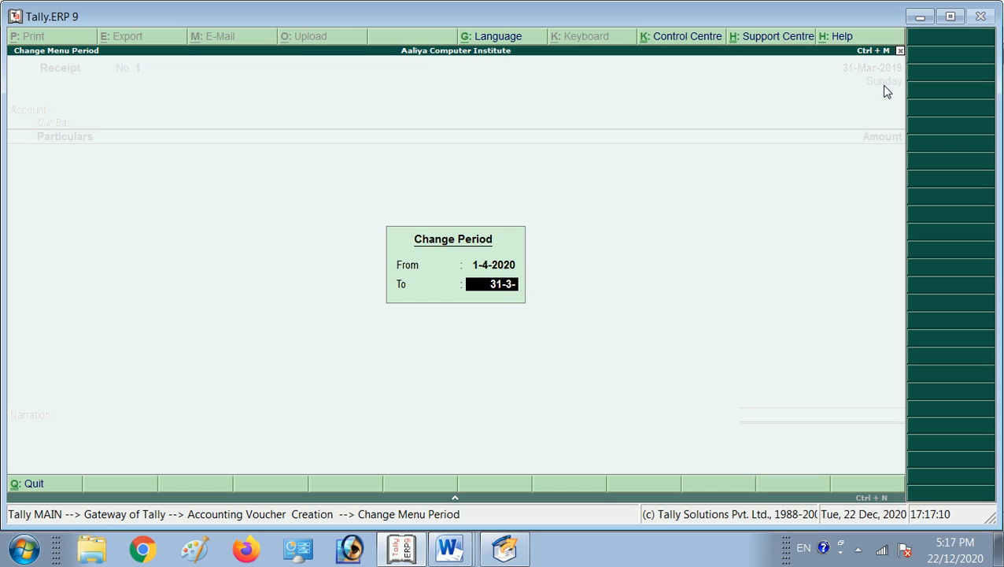
pyautogui.write('2021')
pyautogui.press('Return')
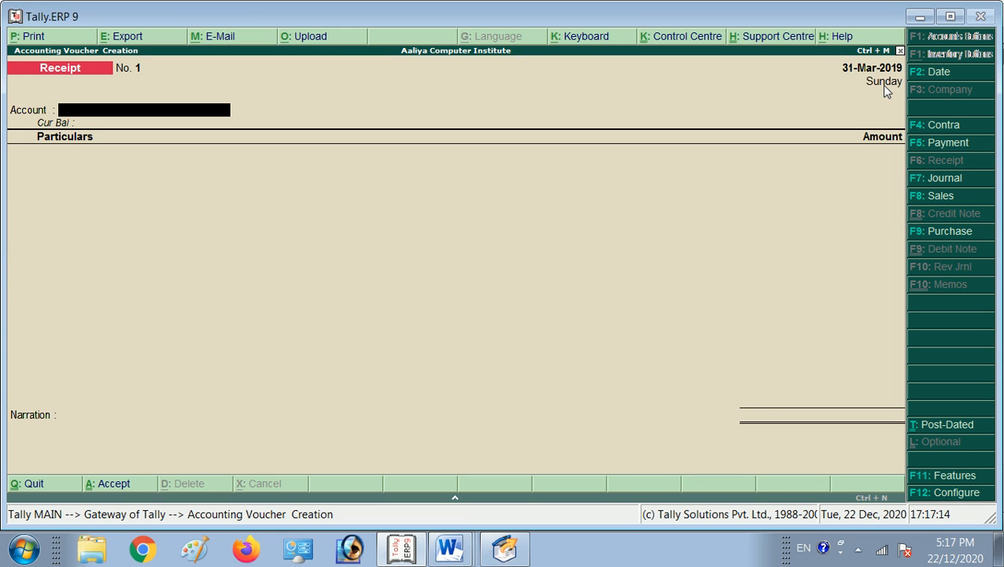
# Set the receipt voucher's date to 1-4-2020
pyautogui.press('F2')
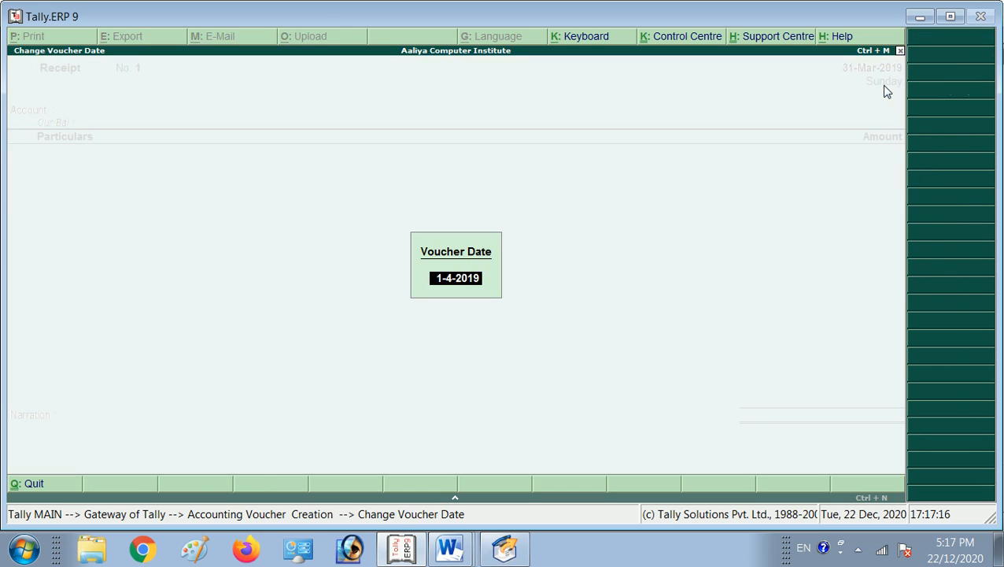
pyautogui.write('1-4-2020')
pyautogui.press('Return')
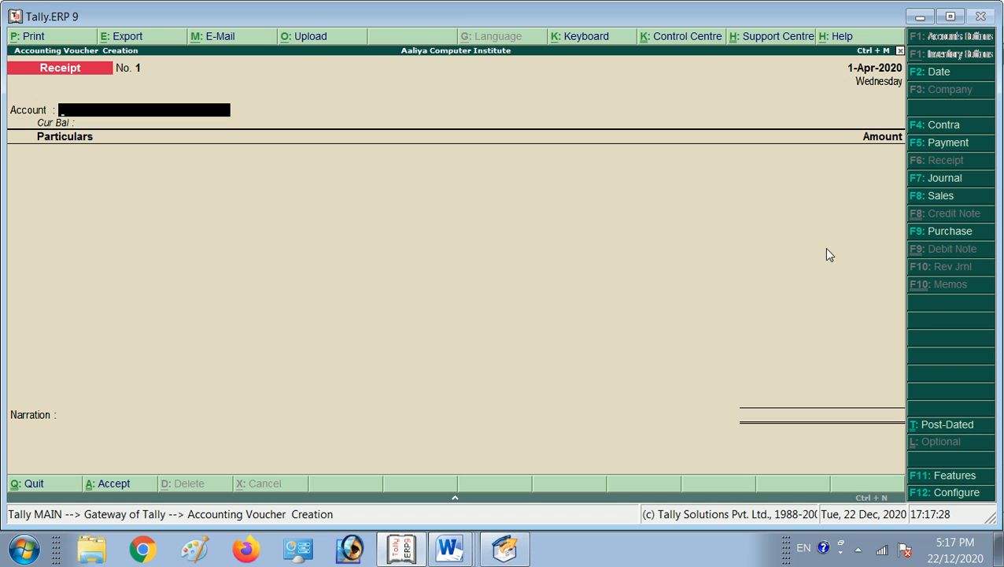
# Switch to Microsoft Word and bring up the RECEIPT document with the list of exercise transactions
pyautogui.moveTo(451, 550)
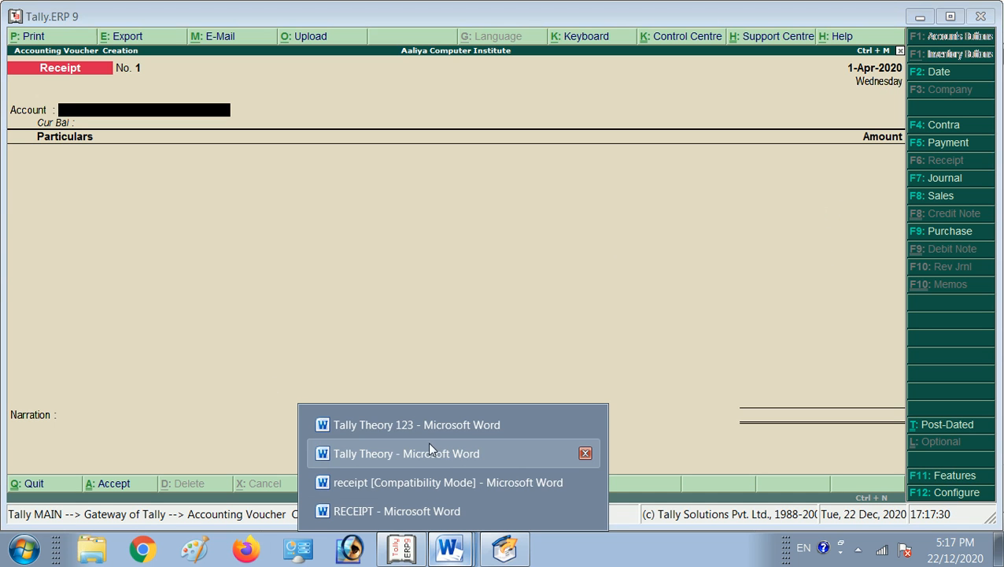
pyautogui.click(421, 482)
pyautogui.hotkey('ctrl', 'a')
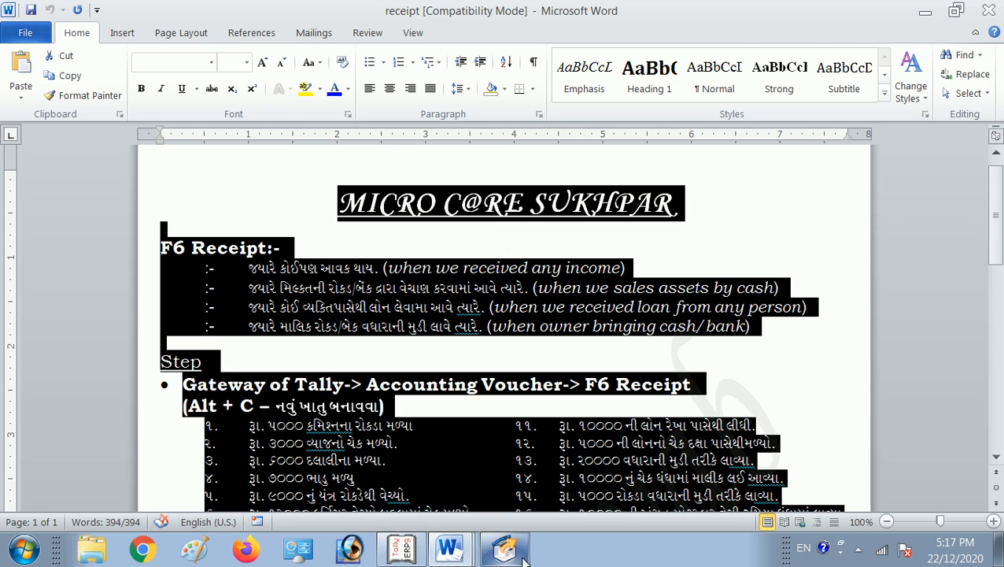
pyautogui.click(449, 549)
pyautogui.click(439, 509)
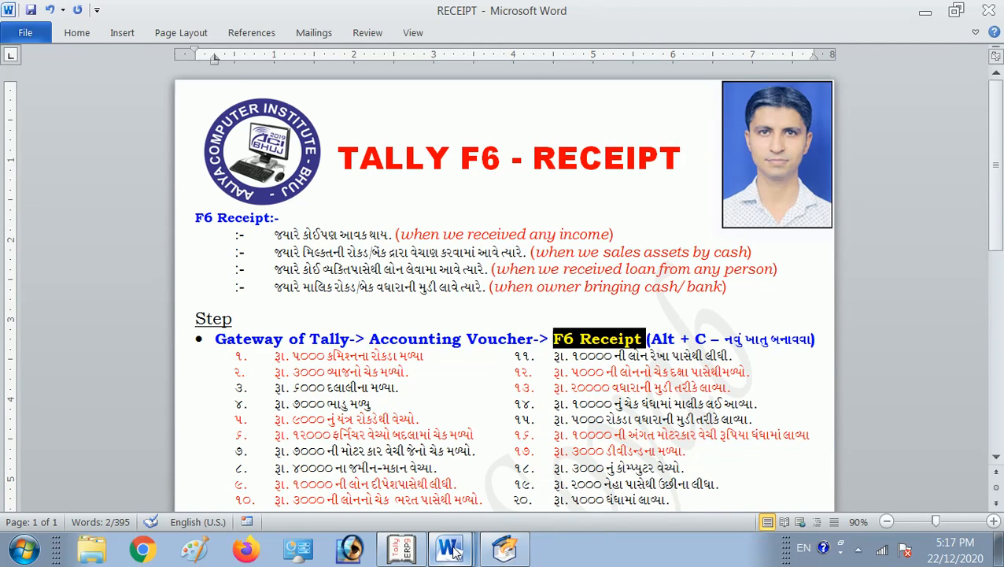
# Close the other open Word documents, keeping only RECEIPT open
pyautogui.moveTo(461, 533)
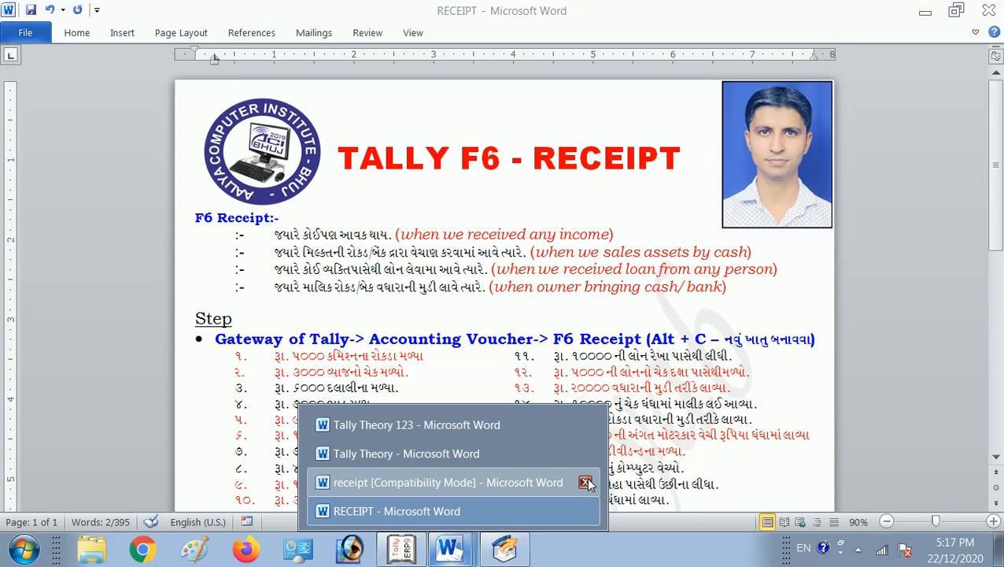
pyautogui.click(586, 478)
pyautogui.click(587, 482)
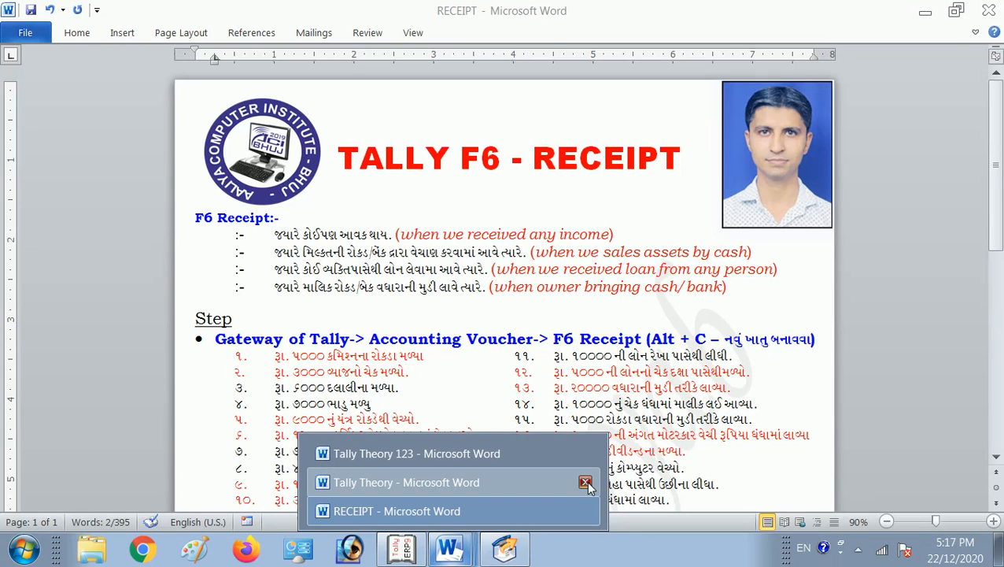
pyautogui.click(587, 481)
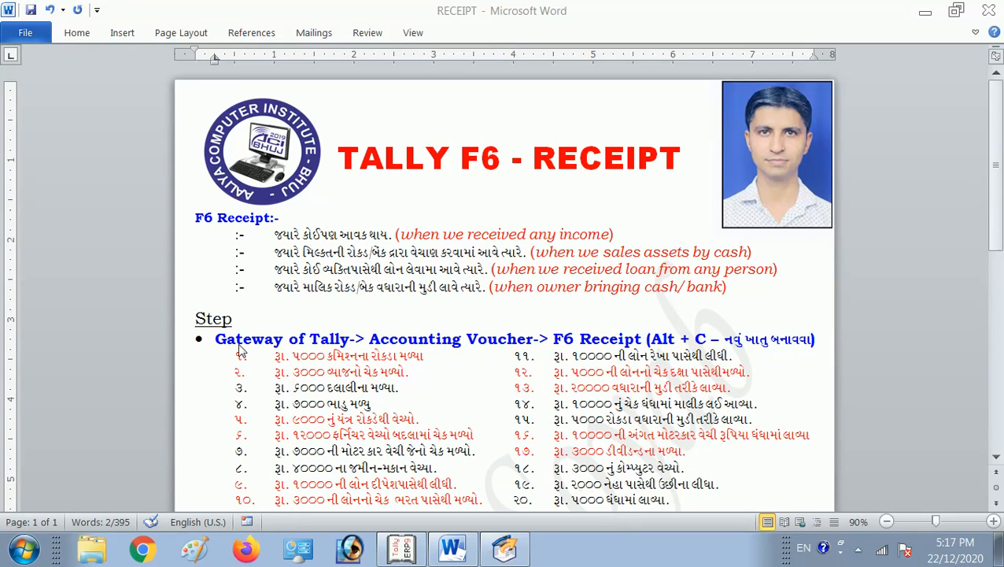
pyautogui.click(340, 373)
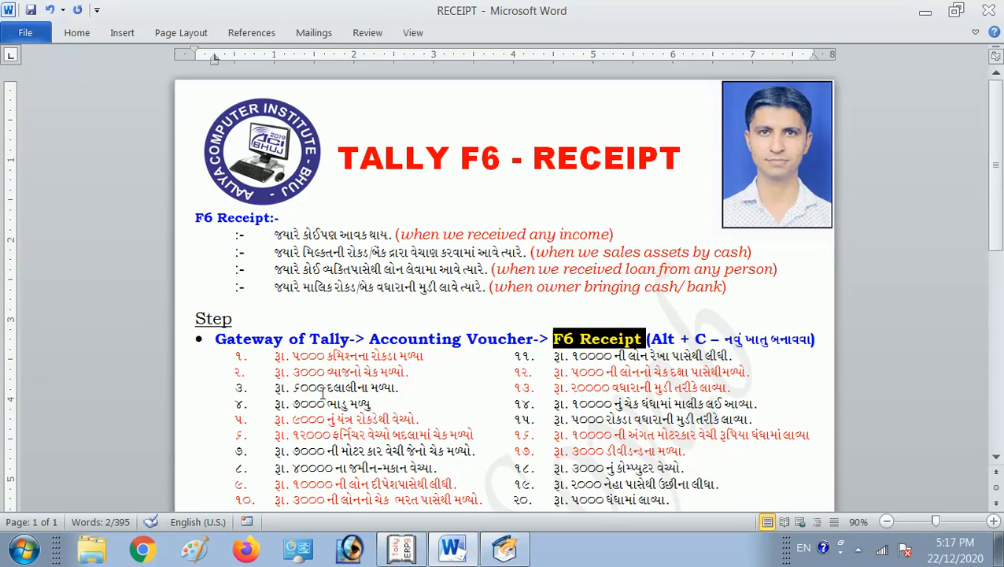
# Switch back to Tally.ERP 9 and choose Cash in Hand as the receipt voucher's account
pyautogui.click(382, 551)
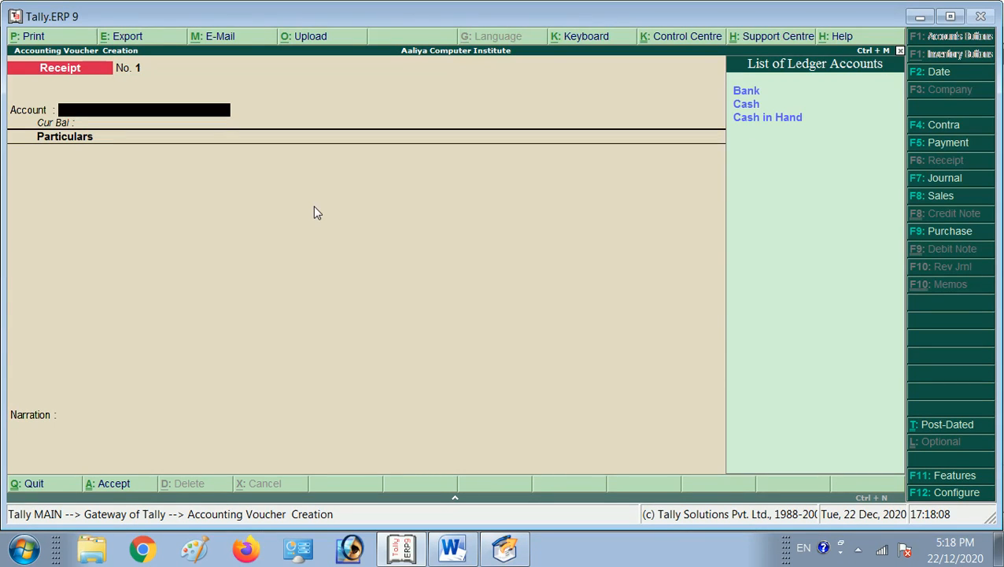
pyautogui.press('Down')
pyautogui.press('Down')
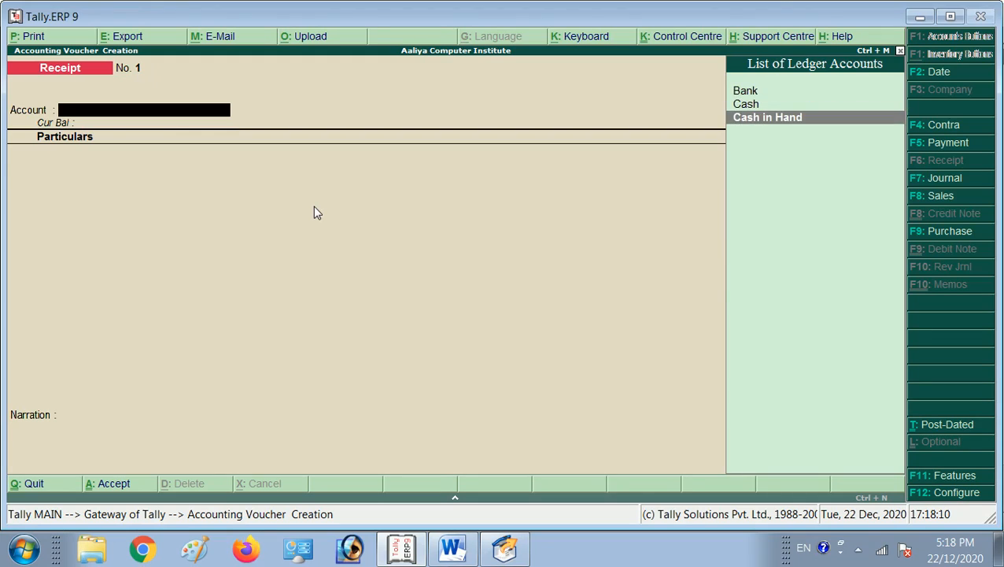
pyautogui.press('Return')
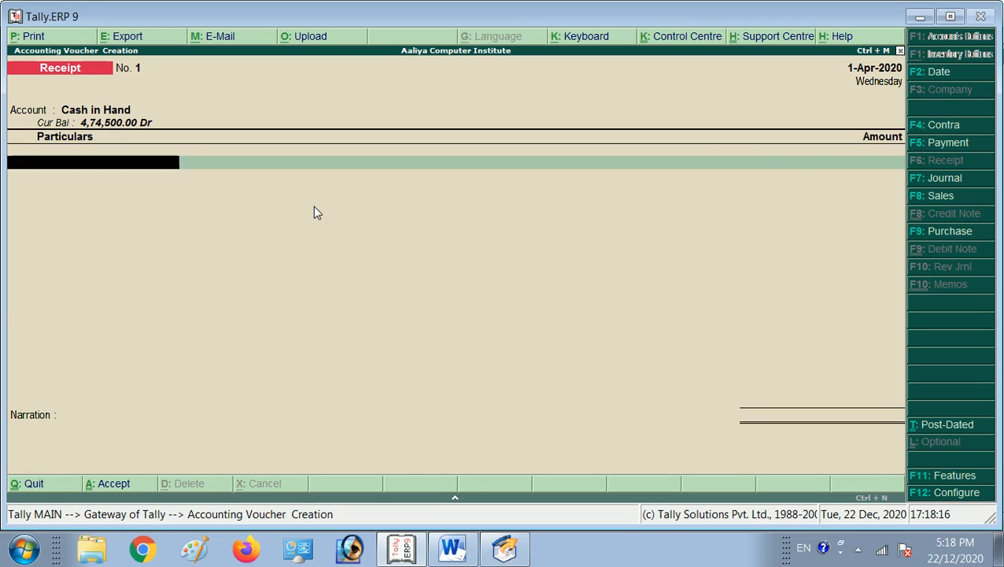
# Look for a commission ledger in the voucher's particulars and check the Word handout's note on creating a new ledger
pyautogui.write('C')
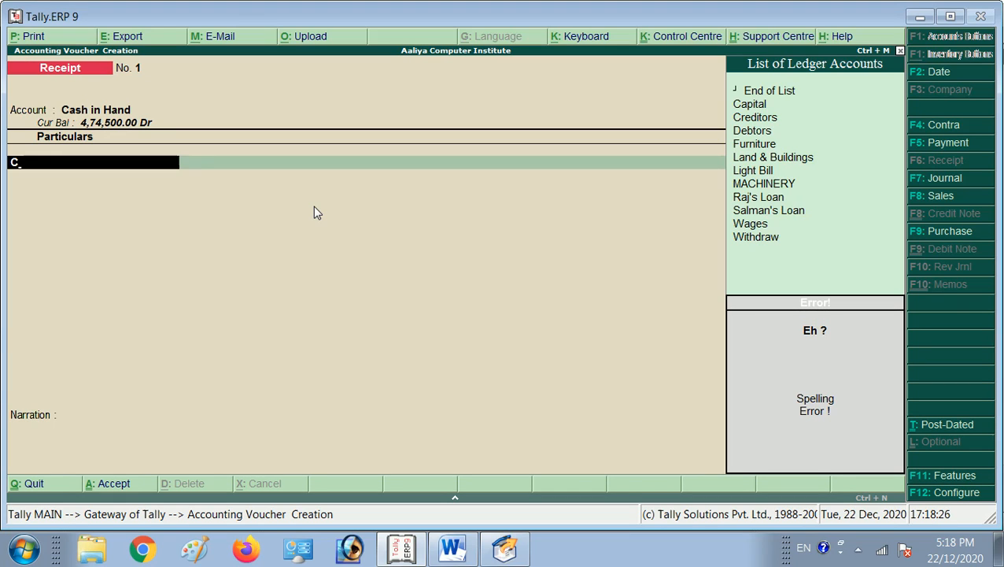
pyautogui.hotkey('alt', 'Tab')
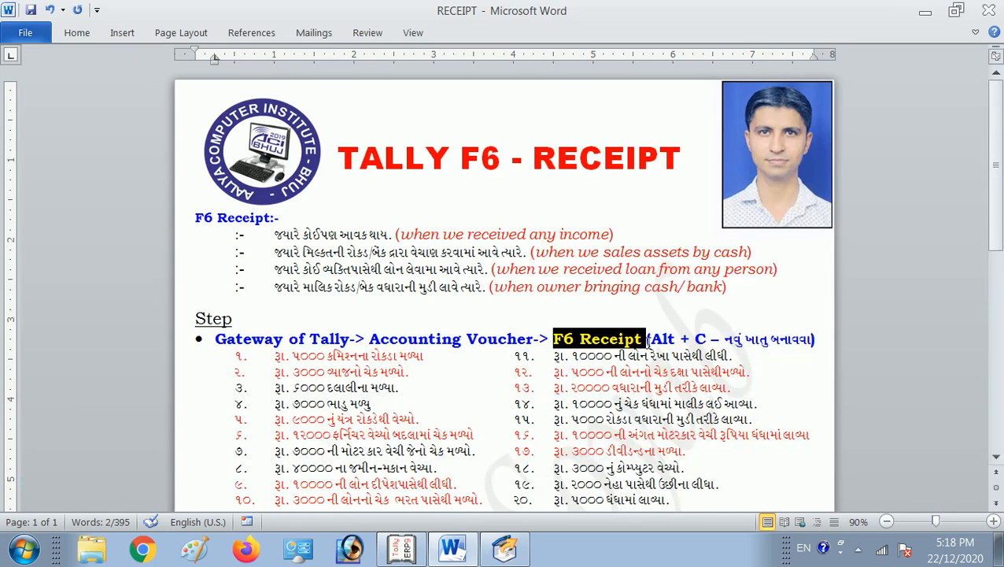
pyautogui.moveTo(650, 338); pyautogui.dragTo(816, 339)
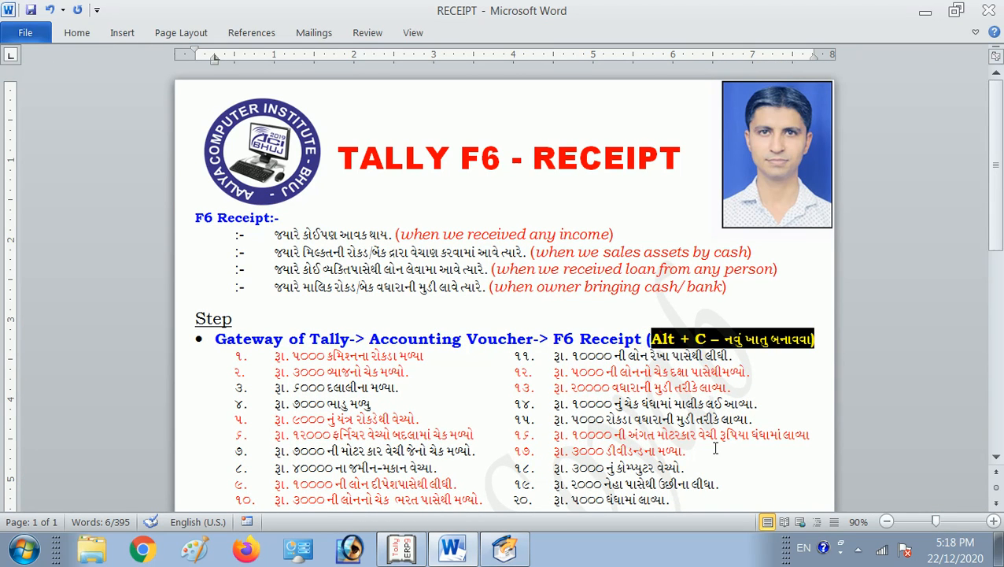
pyautogui.hotkey('alt', 'Tab')
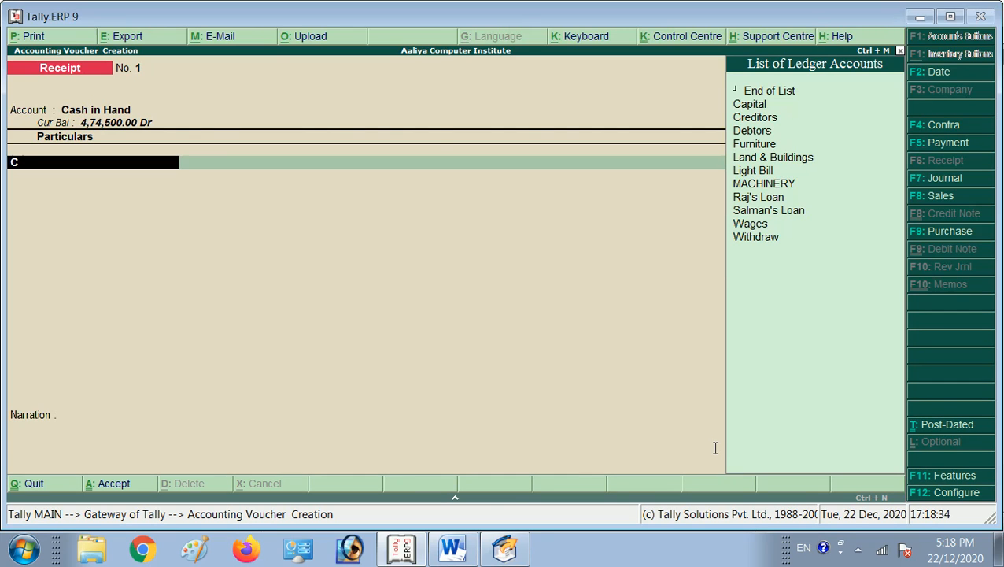
# Create the ledger Commission Received under Indirect Incomes from within the voucher and use it as the particulars entry
pyautogui.hotkey('alt', 'c')
pyautogui.write('Commission Received')
pyautogui.press('Return')
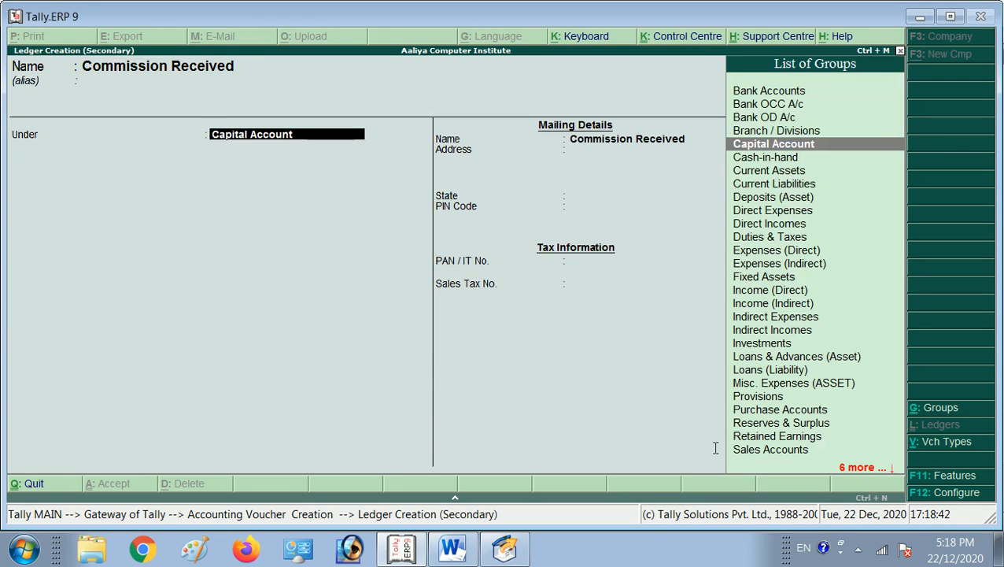
pyautogui.write('Indi')
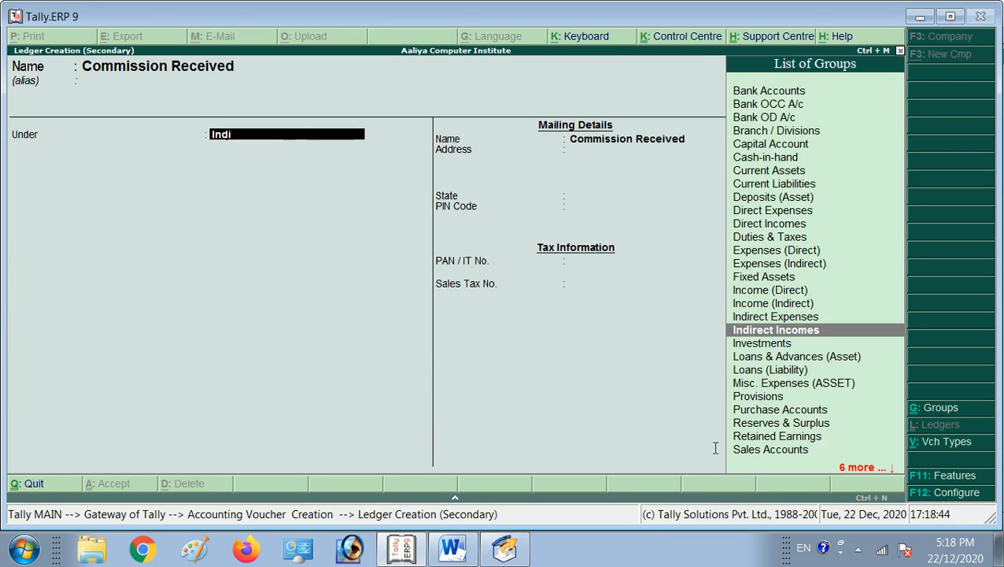
pyautogui.press('Return')
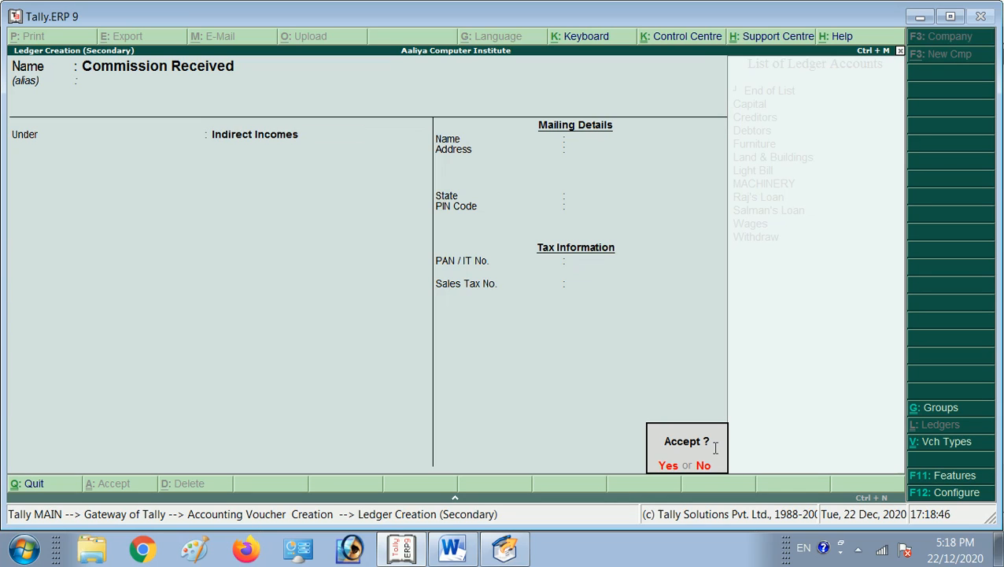
pyautogui.press('Return')
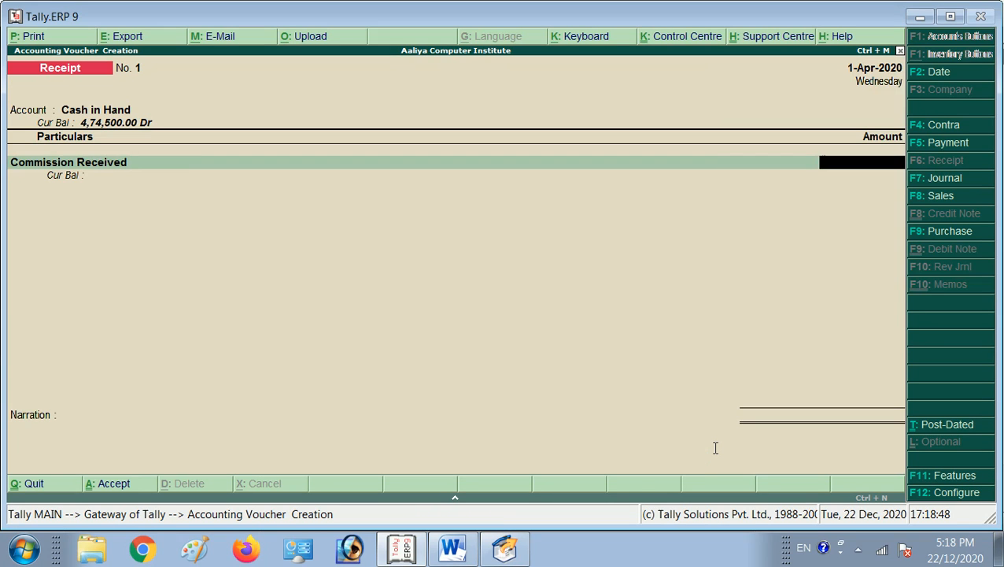
# Set the Commission Received amount to 5000 and end the list of particulars
pyautogui.write('5000')
pyautogui.press('Return')
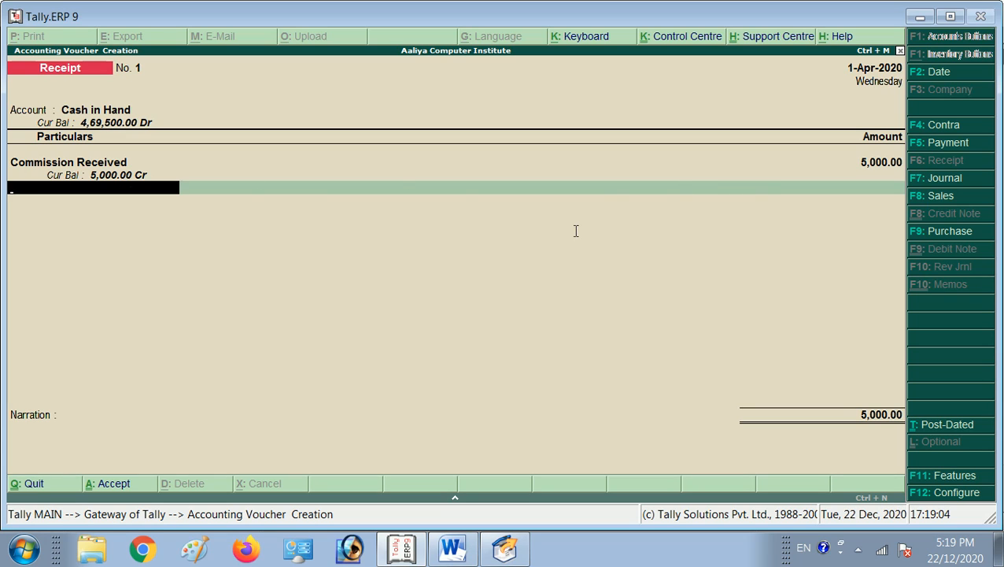
pyautogui.press('Return')
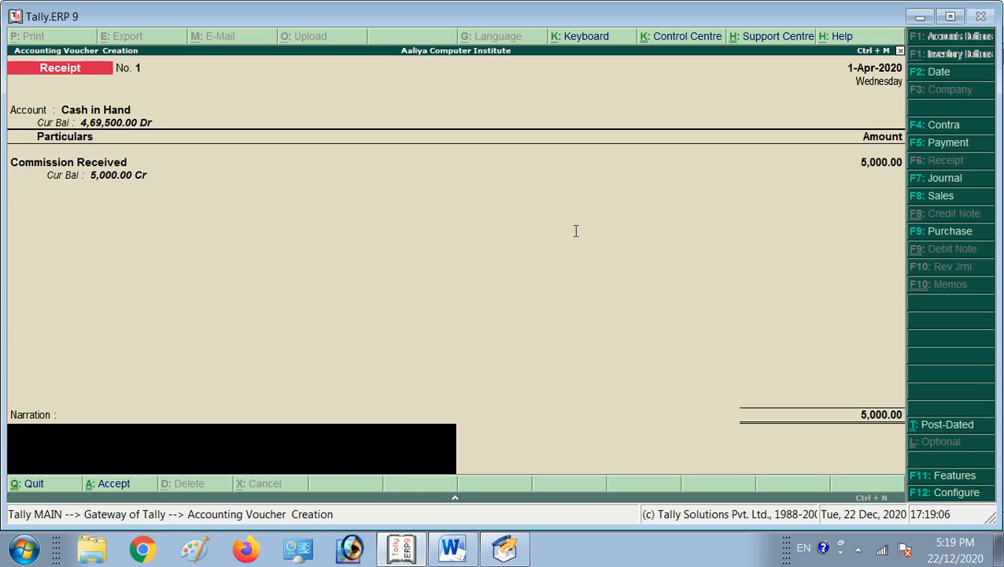
# Enter the narration "being commision received rs. 5000 only." and save the receipt voucher
pyautogui.write('bing')
pyautogui.press('BackSpace')
pyautogui.press('BackSpace')
pyautogui.press('BackSpace')
pyautogui.write('eing commision')
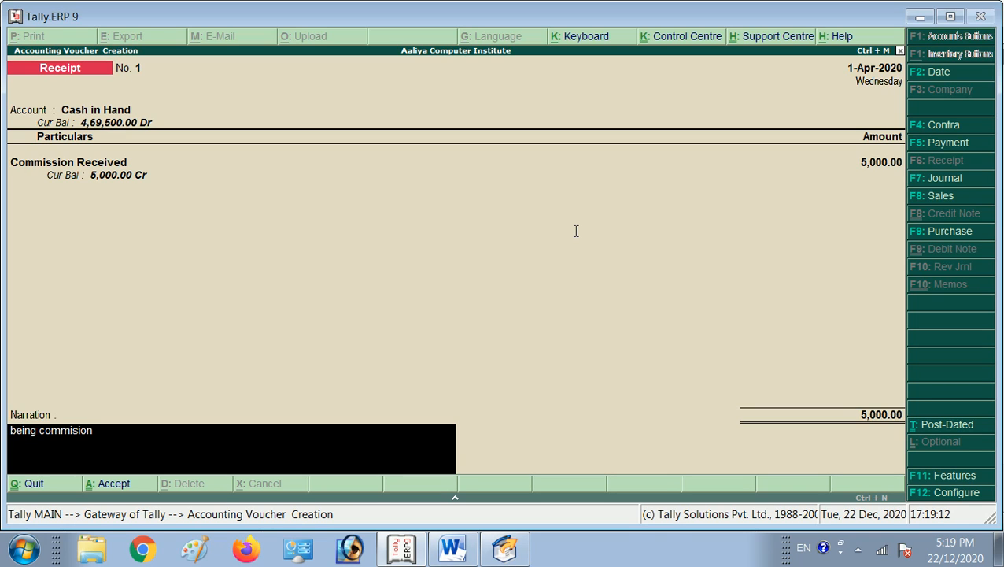
pyautogui.write(' received')
pyautogui.write('. 5000')
pyautogui.press('BackSpace')
pyautogui.press('BackSpace')
pyautogui.press('BackSpace')
pyautogui.write('000 only.')
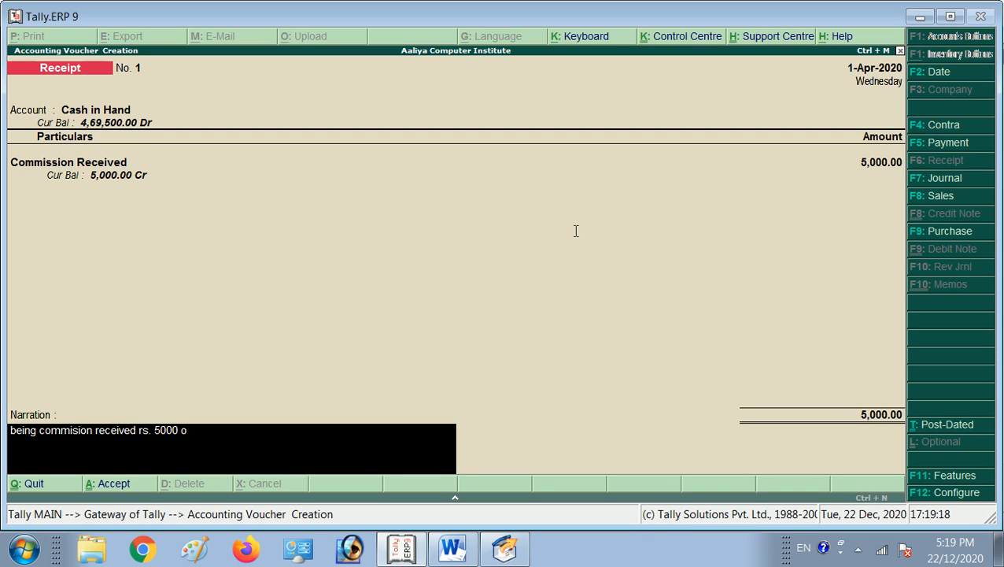
pyautogui.press('Return')
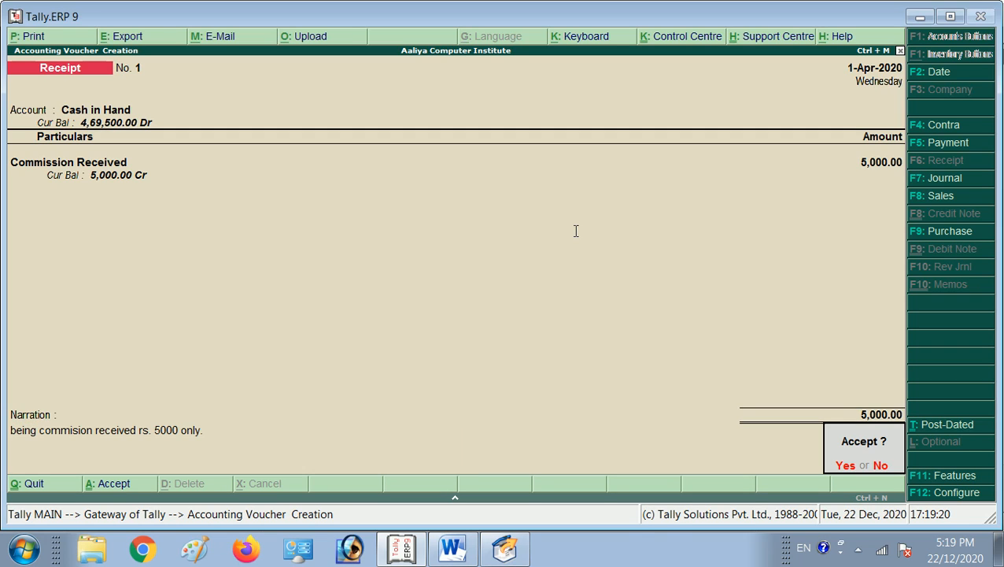
pyautogui.press('y')
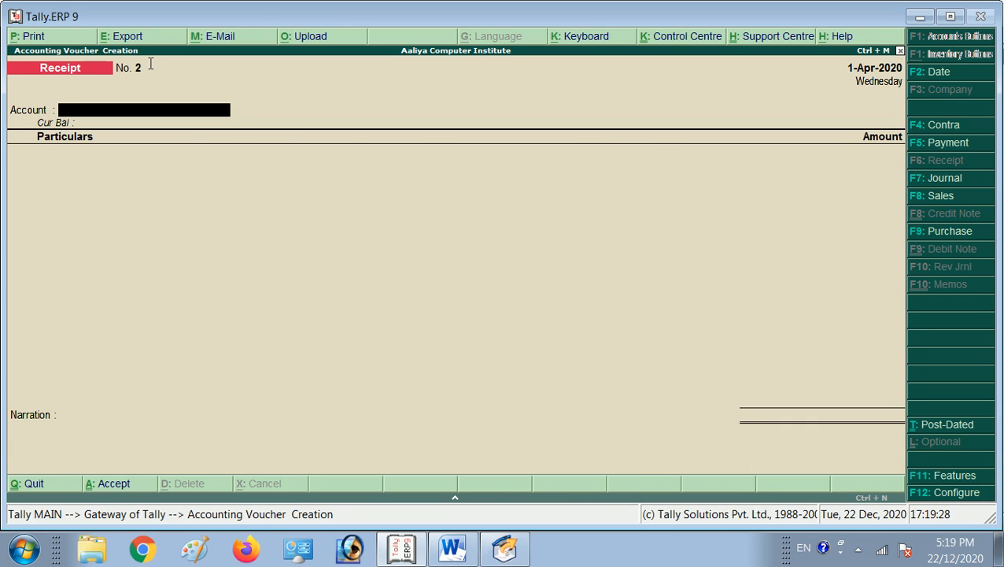
# Switch to the RECEIPT handout in Word and examine the second transaction and its ledger name and group in the table
pyautogui.hotkey('alt', 'Tab')
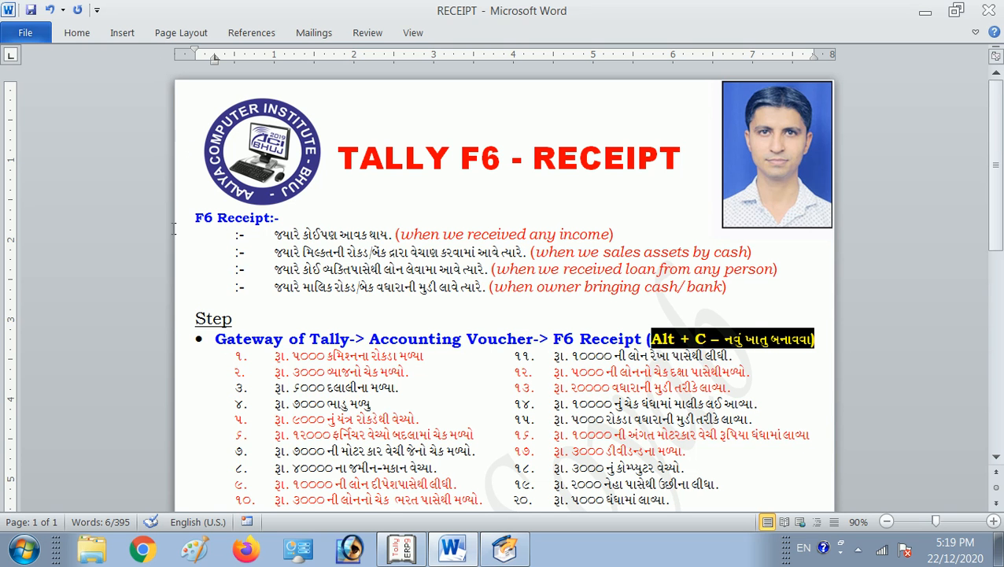
pyautogui.moveTo(274, 374); pyautogui.dragTo(409, 375)
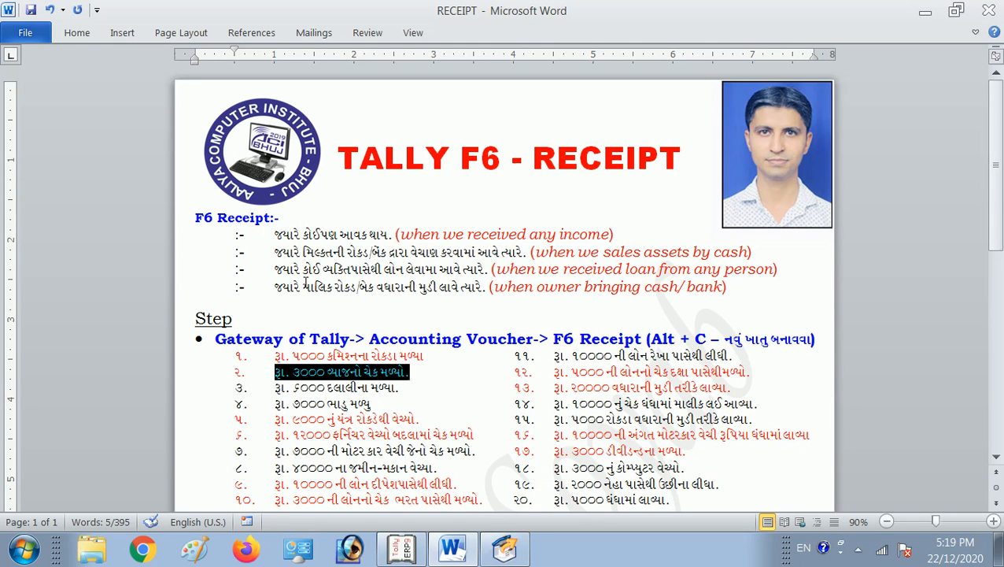
pyautogui.scroll(-4, 320, 393)
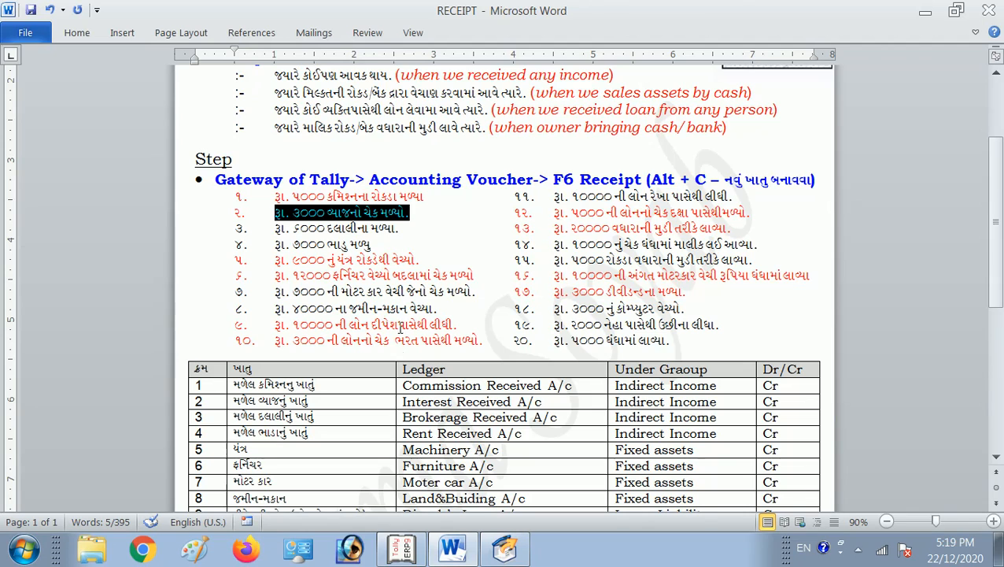
pyautogui.click(283, 396)
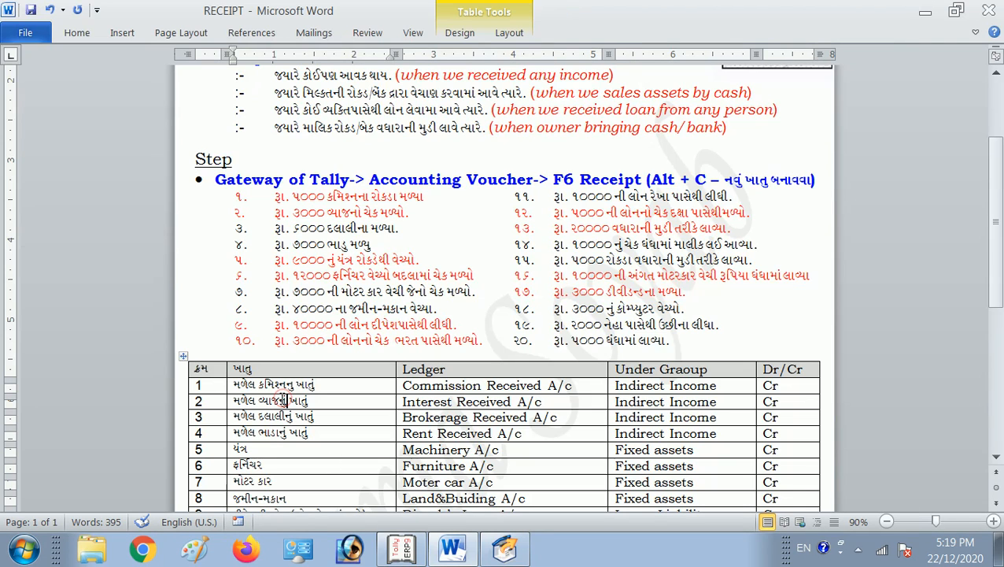
pyautogui.moveTo(233, 399); pyautogui.dragTo(308, 401)
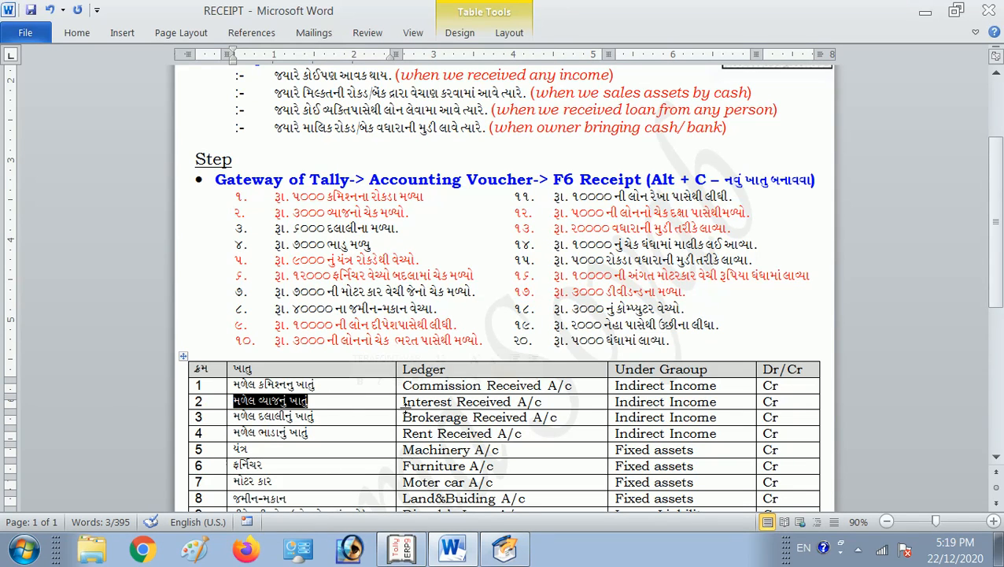
pyautogui.moveTo(405, 402); pyautogui.dragTo(542, 401)
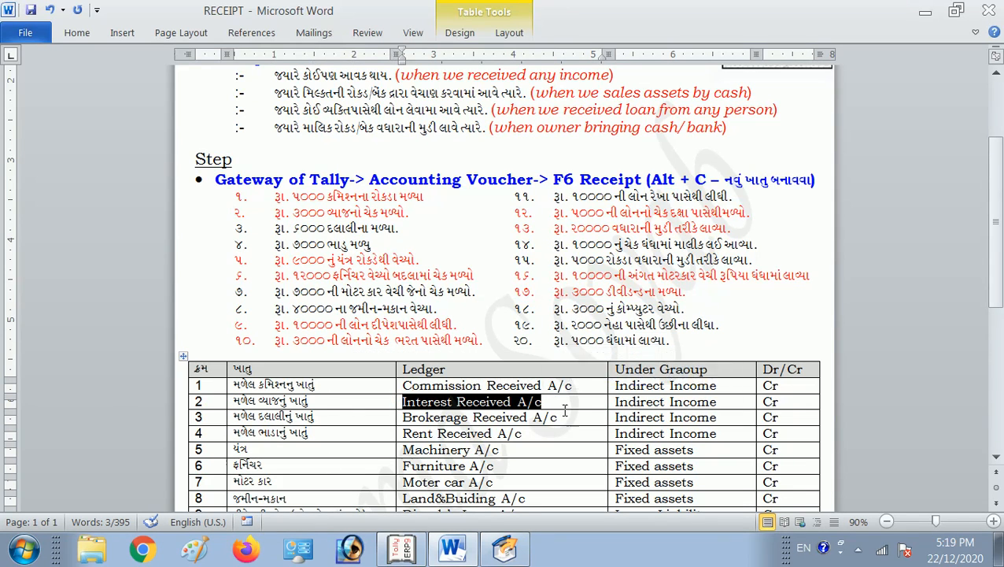
pyautogui.moveTo(615, 401); pyautogui.dragTo(716, 401)
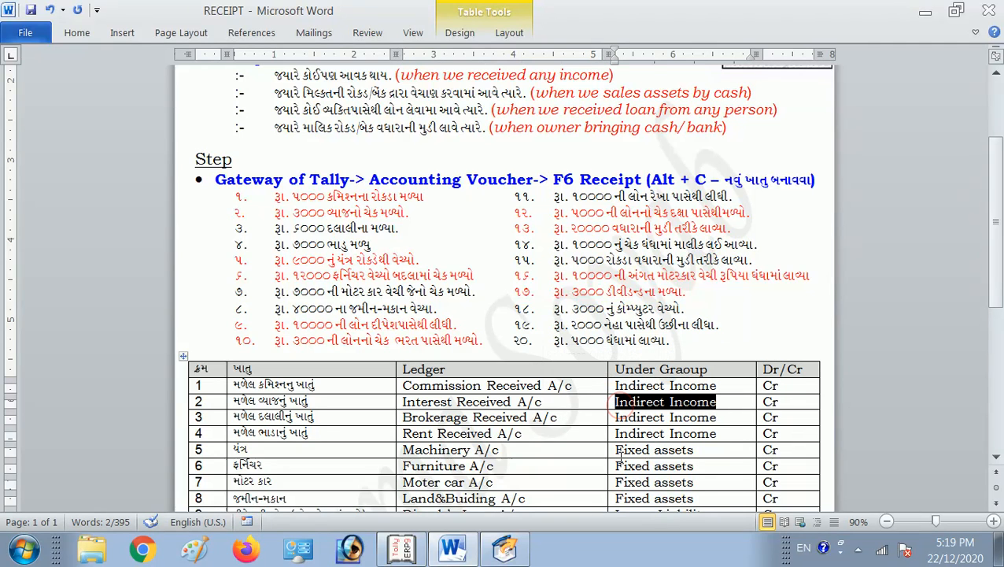
# Return to Tally.ERP 9 and choose Bank as the account of receipt voucher 2
pyautogui.hotkey('alt', 'Tab')
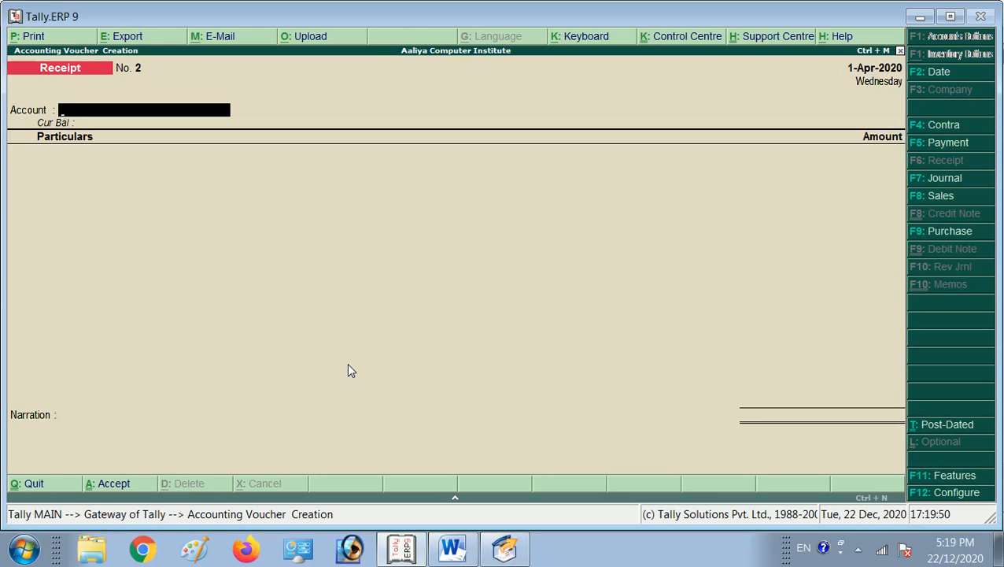
pyautogui.hotkey('alt', 'Tab')
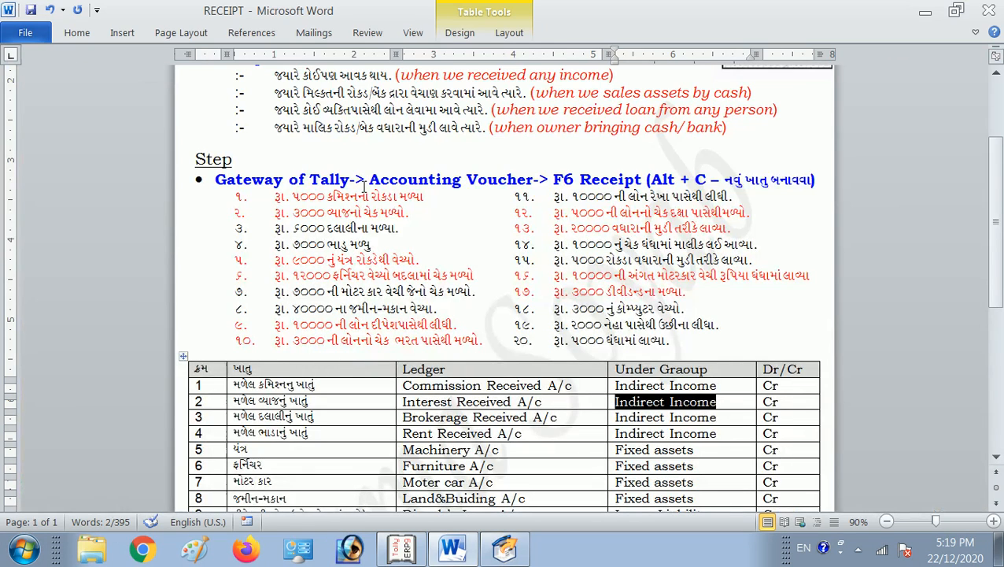
pyautogui.hotkey('alt', 'Tab')
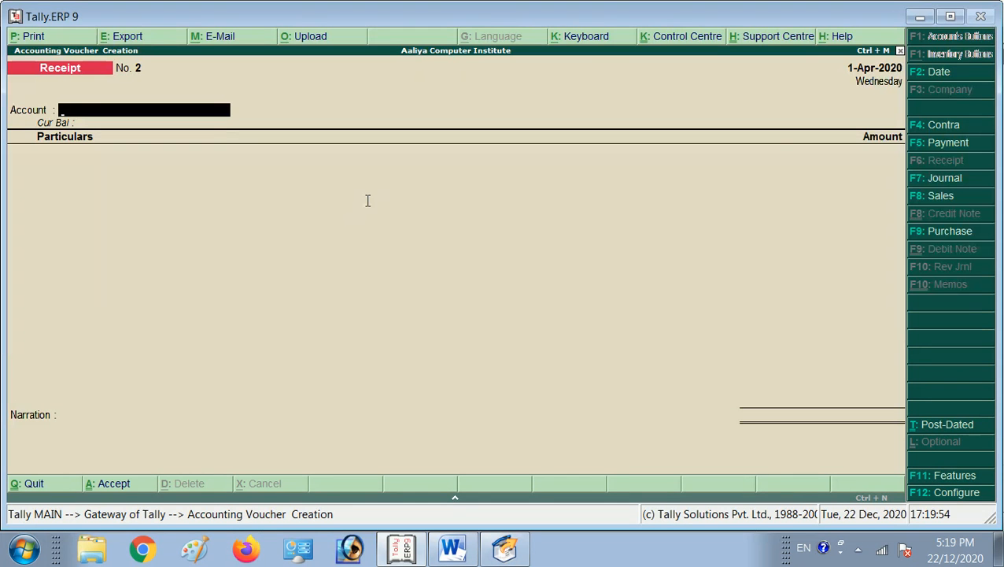
pyautogui.write('Bank')
pyautogui.press('Return')
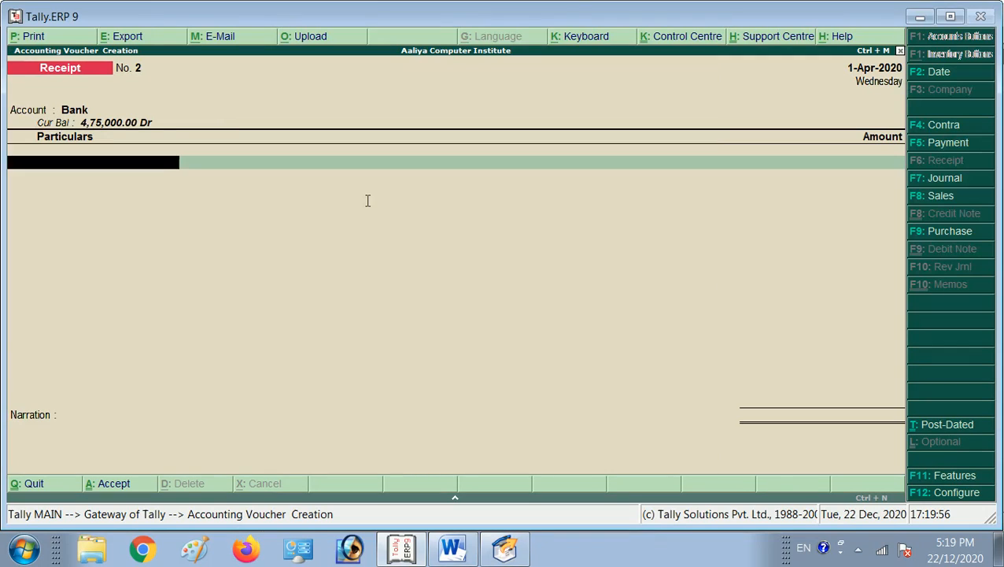
# Create the ledger Interest Received under Indirect Incomes from within the voucher and use it as the particulars entry
pyautogui.hotkey('alt', 'c')
pyautogui.write('Interest Reciv')
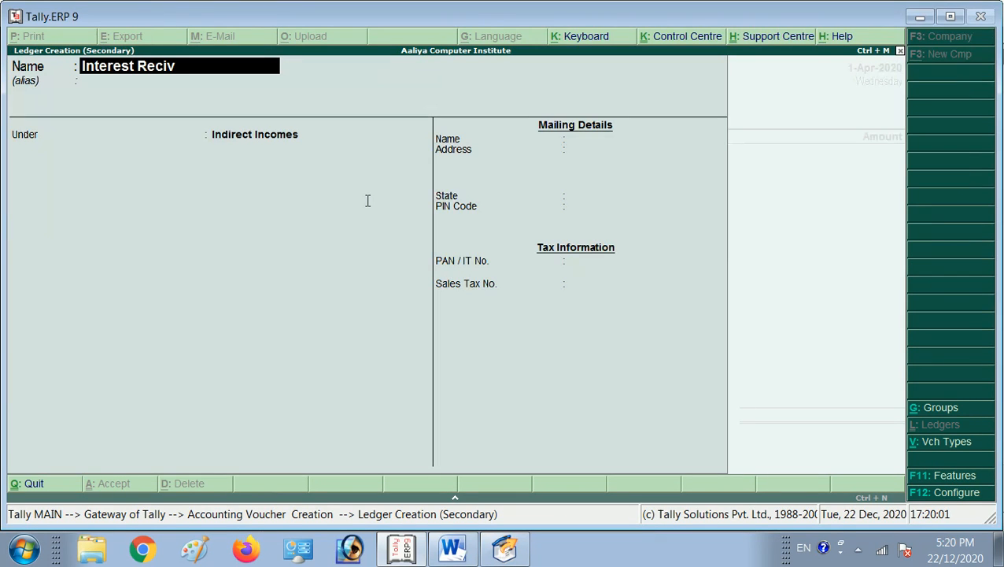
pyautogui.press('BackSpace')
pyautogui.press('BackSpace')
pyautogui.write('eived')
pyautogui.press('Return')
pyautogui.press('Return')
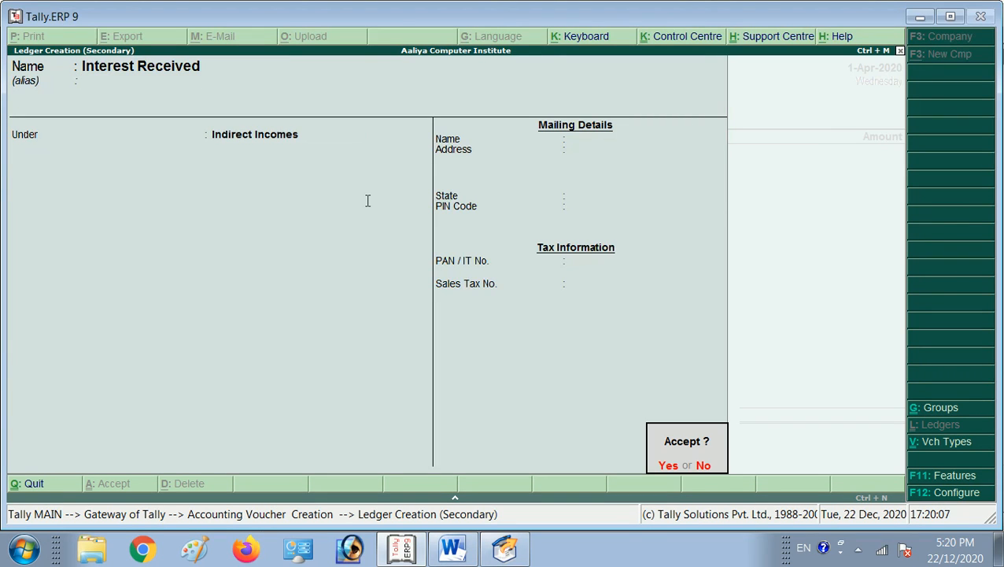
pyautogui.press('Return')
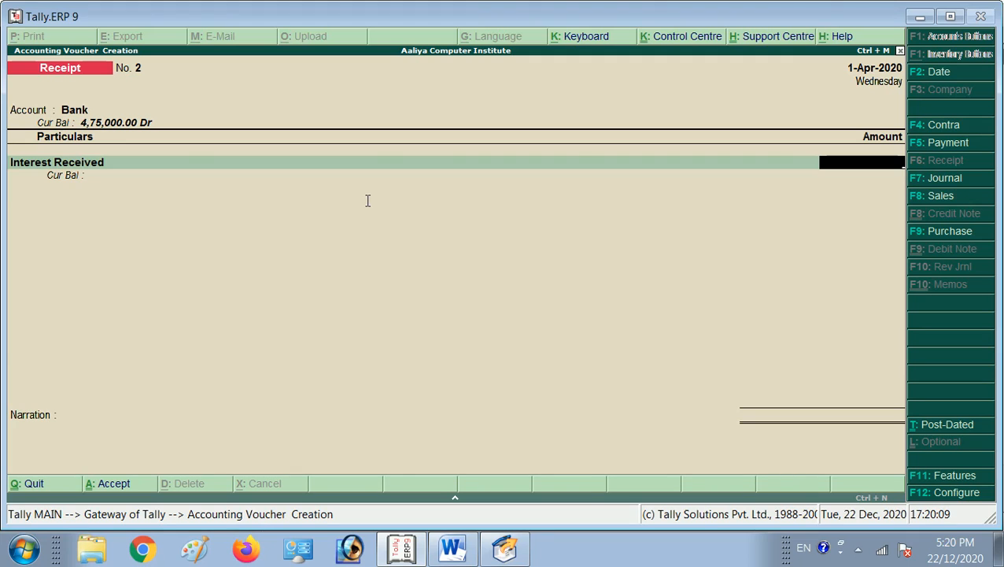
# Check the interest amount in the Word handout and set the Interest Received amount to 3000 in Tally.ERP 9
pyautogui.hotkey('alt', 'Tab')
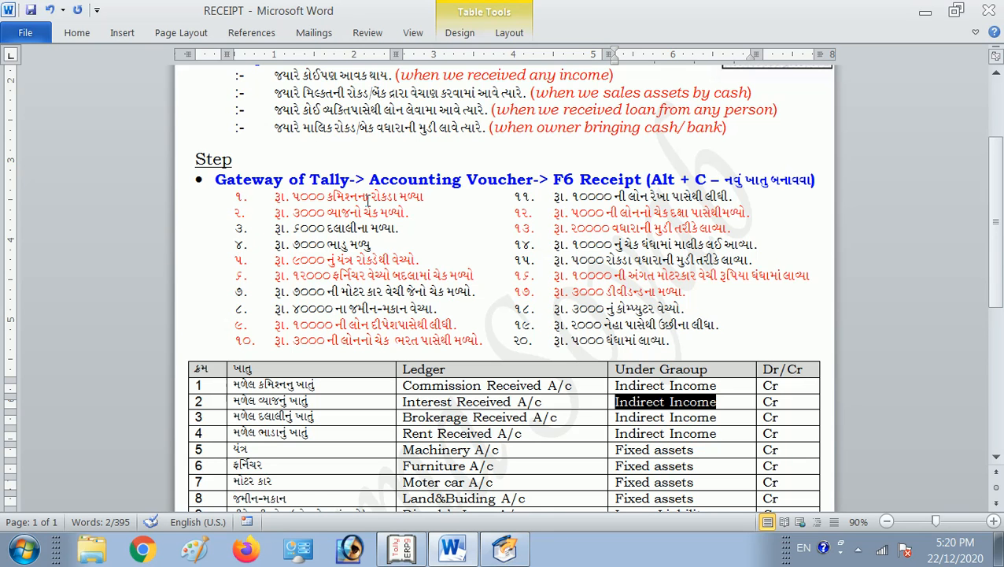
pyautogui.hotkey('alt', 'Tab')
pyautogui.write('3000')
pyautogui.press('Return')
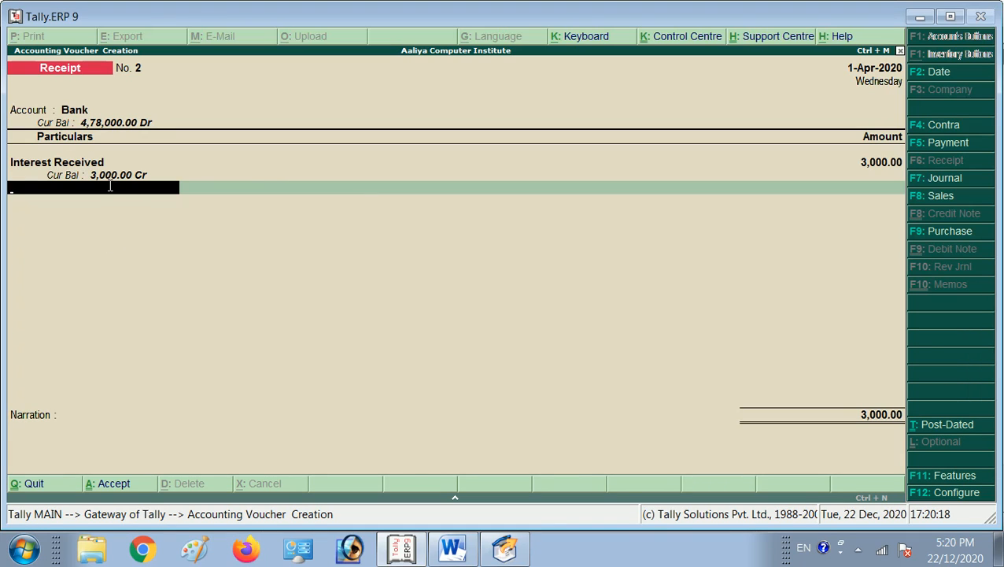
pyautogui.press('Return')
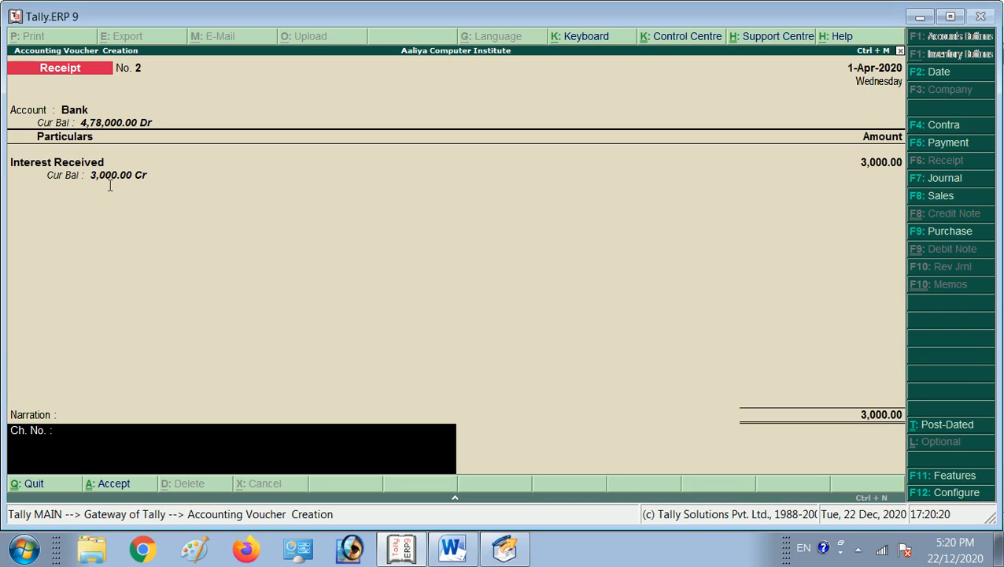
# Enter the cheque number in the narration and save the interest receipt voucher
pyautogui.write('123456')
pyautogui.press('Return')
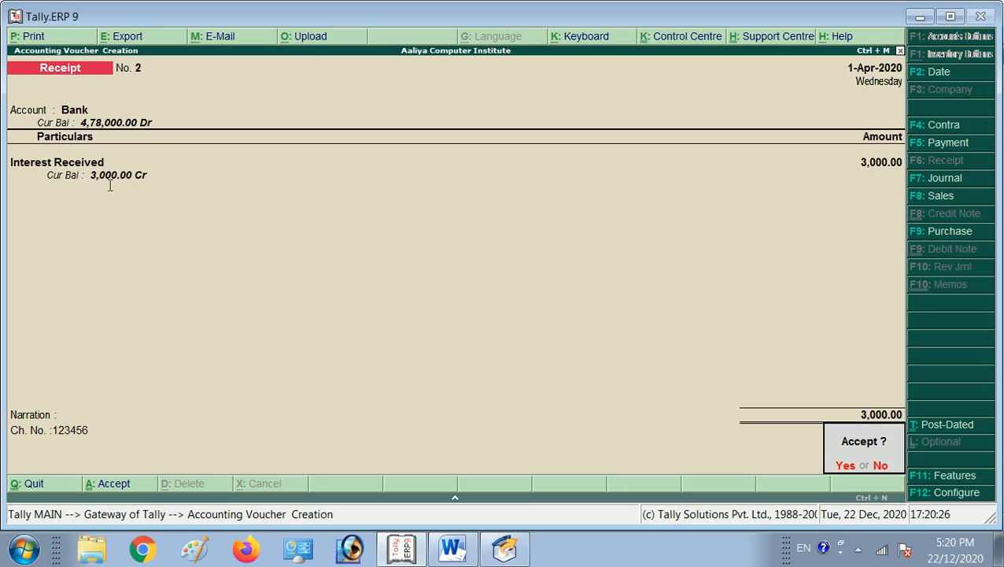
pyautogui.press('Return')
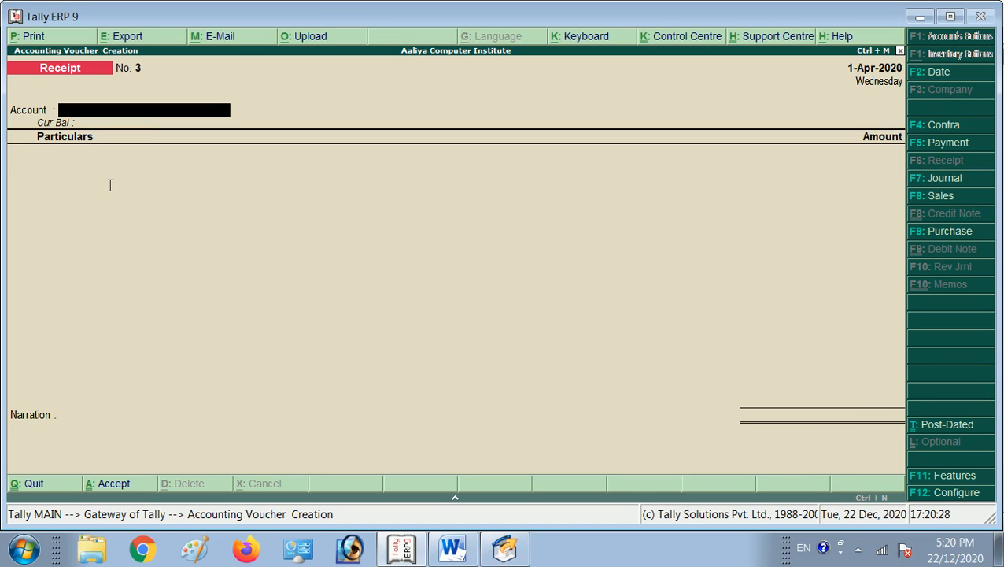
# Switch to the Word handout and examine the rule on selling assets and the fifth transaction, the machinery sale
pyautogui.hotkey('alt', 'Tab')
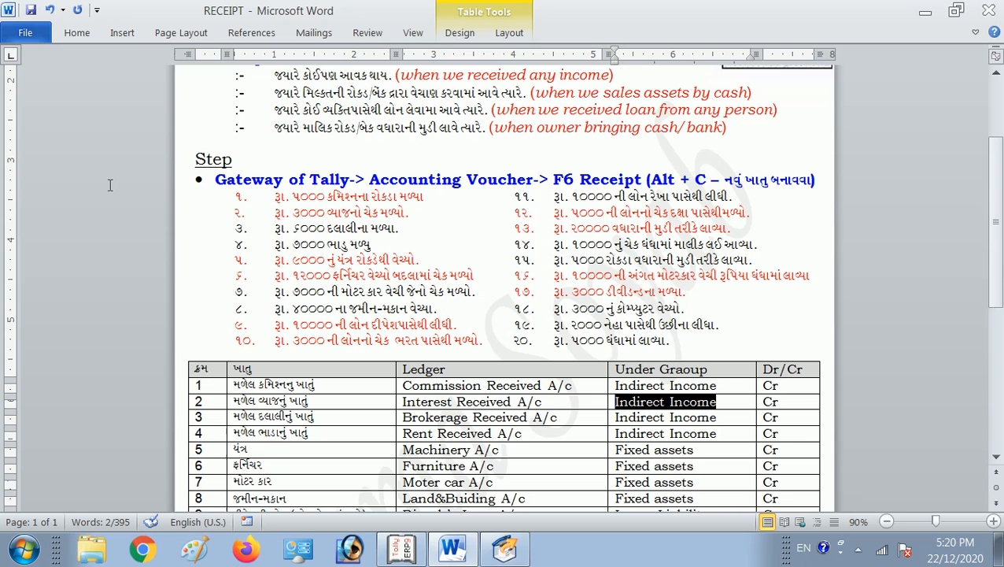
pyautogui.scroll(2, 393, 132)
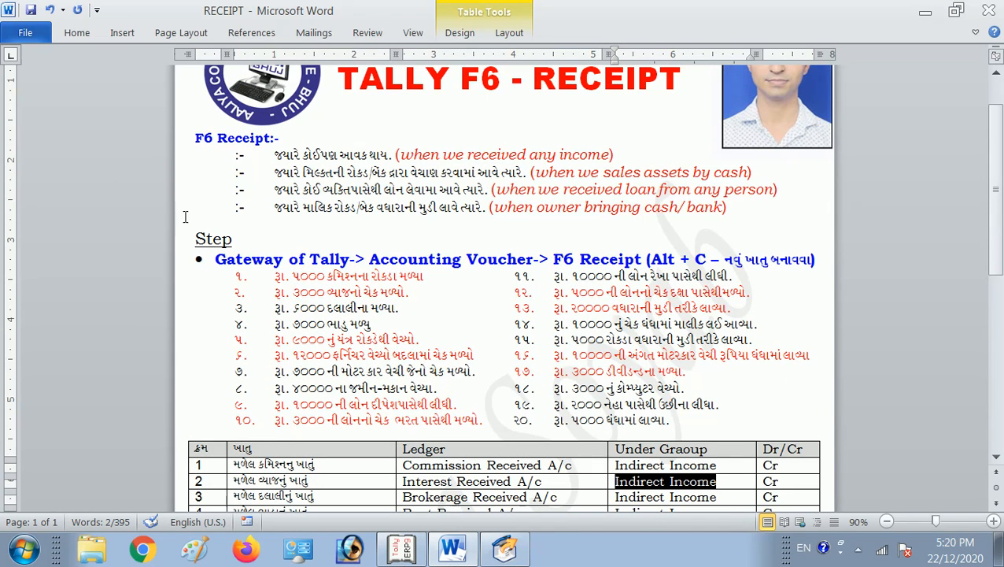
pyautogui.moveTo(276, 172); pyautogui.dragTo(477, 173)
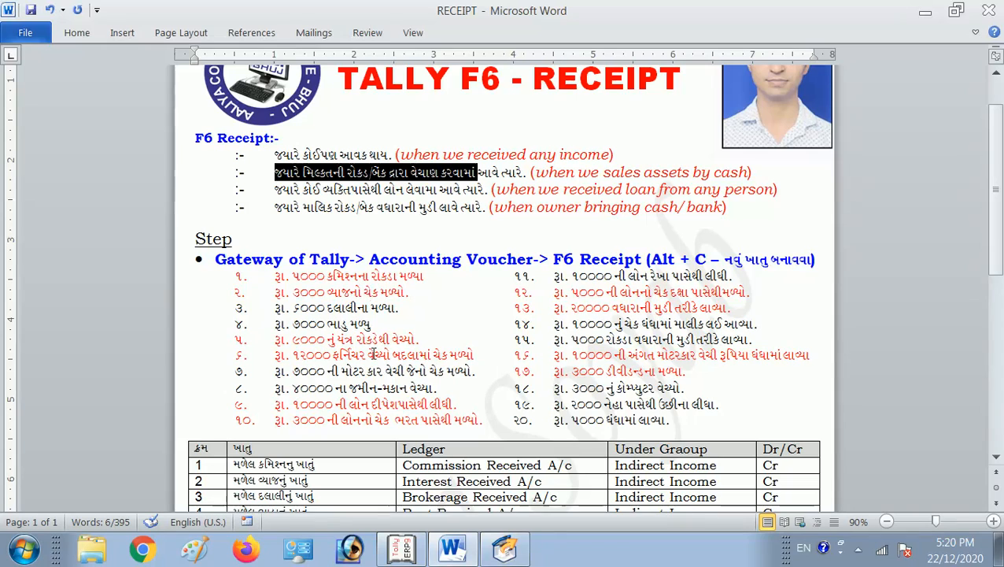
pyautogui.scroll(-1, 305, 348)
pyautogui.moveTo(272, 301); pyautogui.dragTo(422, 300)
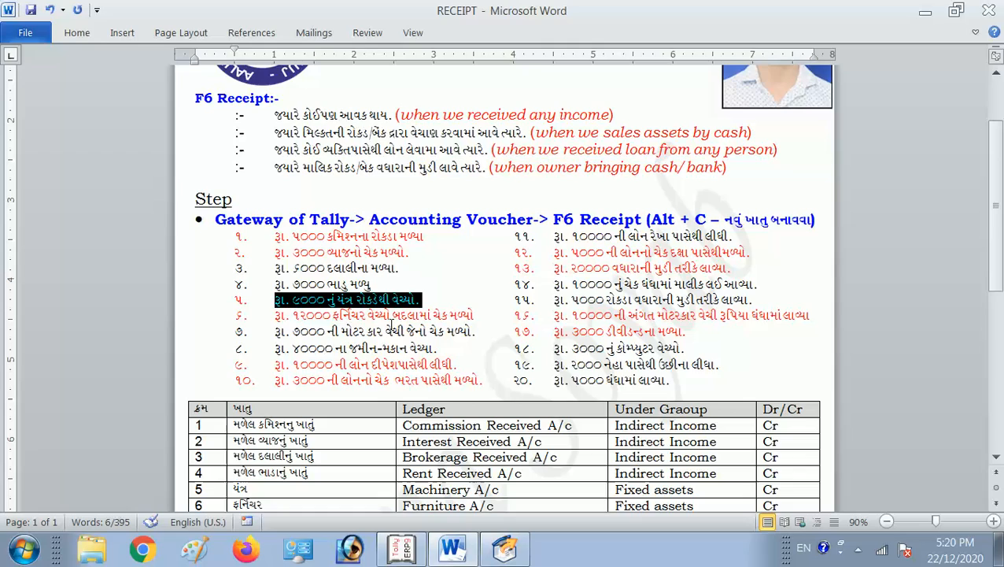
# Return to Tally.ERP 9 and set receipt voucher 3 to account Cash in Hand with MACHINERY as the particulars
pyautogui.hotkey('alt', 'Tab')
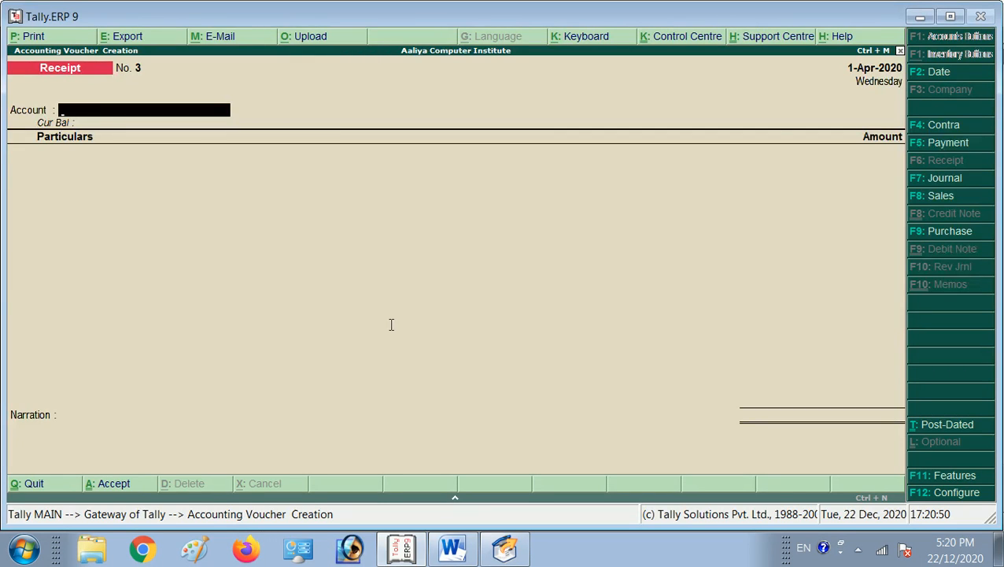
pyautogui.write('Cashin')
pyautogui.press('Return')
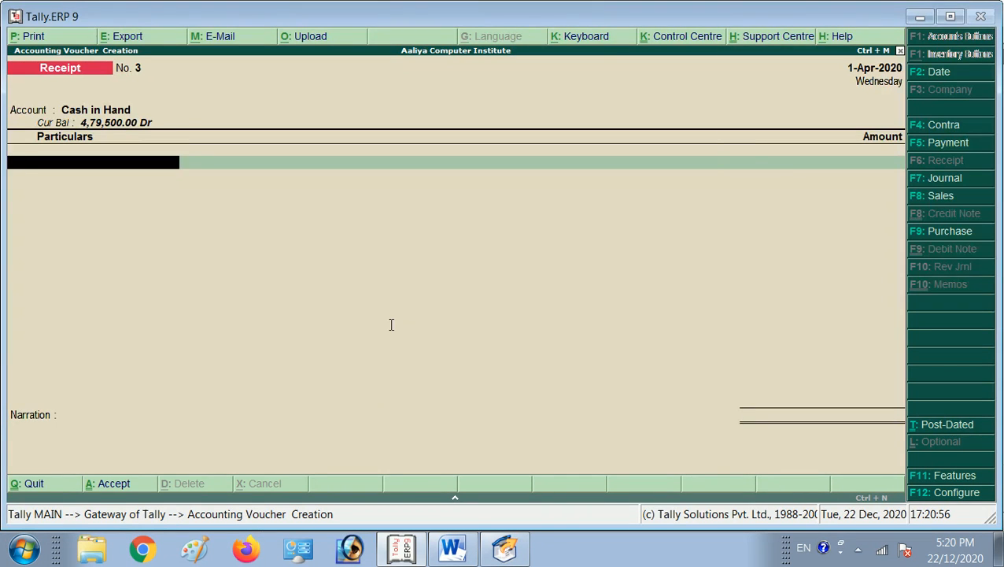
pyautogui.write('Ma')
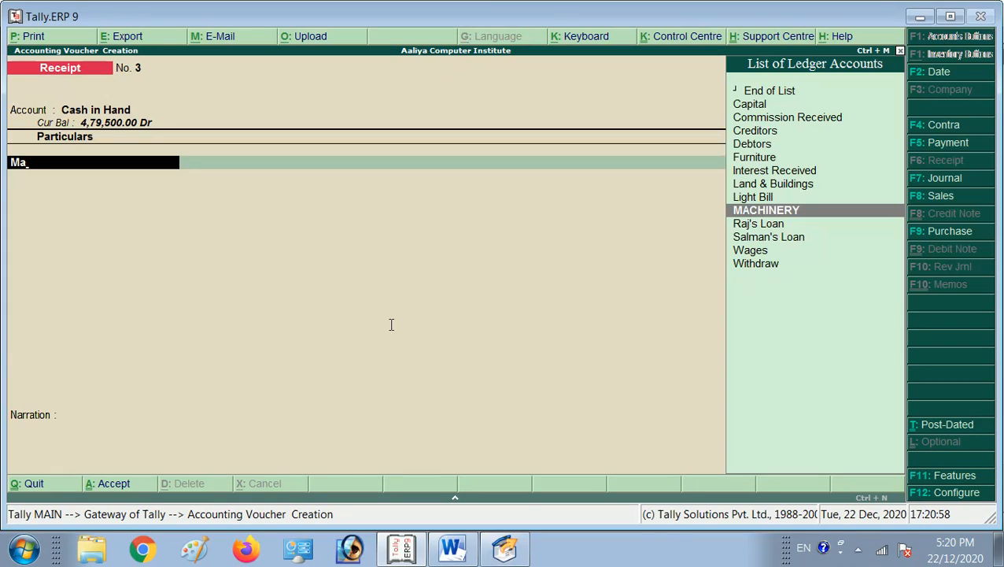
pyautogui.press('Return')
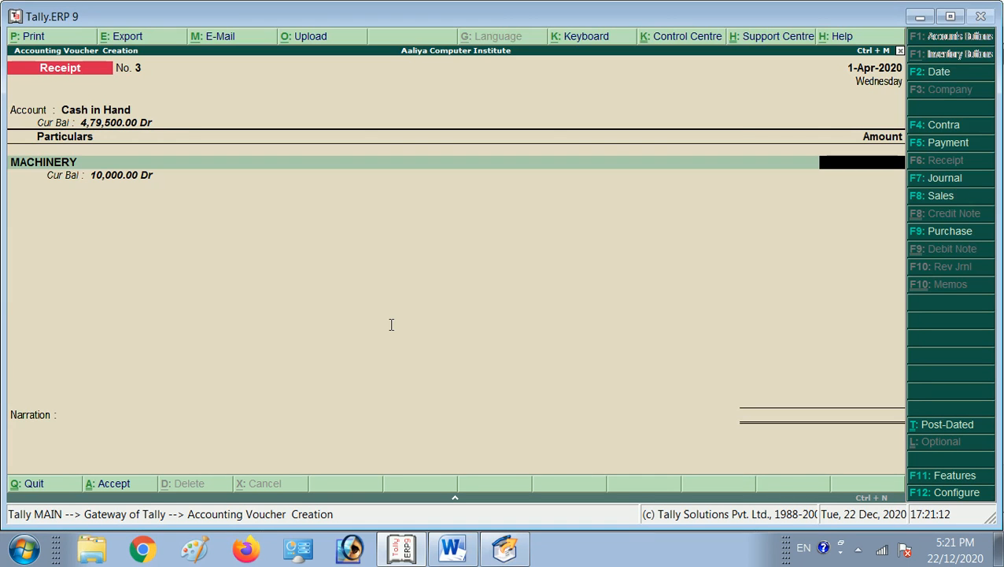
# Check the machinery sale in the Word handout, set the MACHINERY amount to 9000 in Tally.ERP 9 and save the voucher
pyautogui.hotkey('alt', 'Tab')
pyautogui.hotkey('alt', 'Tab')
pyautogui.write('9000')
pyautogui.press('Return')
pyautogui.press('Return')
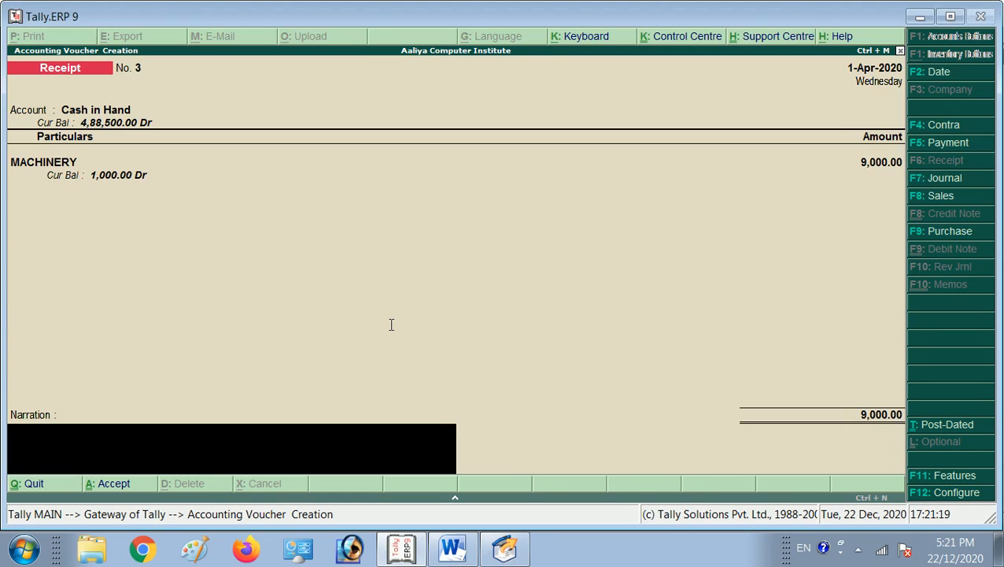
pyautogui.press('Return')
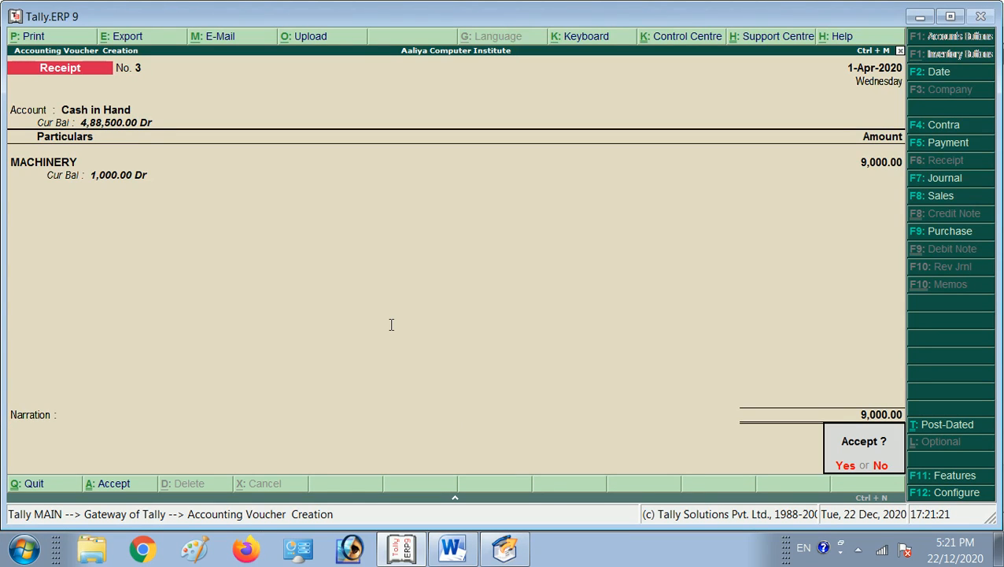
pyautogui.press('Return')
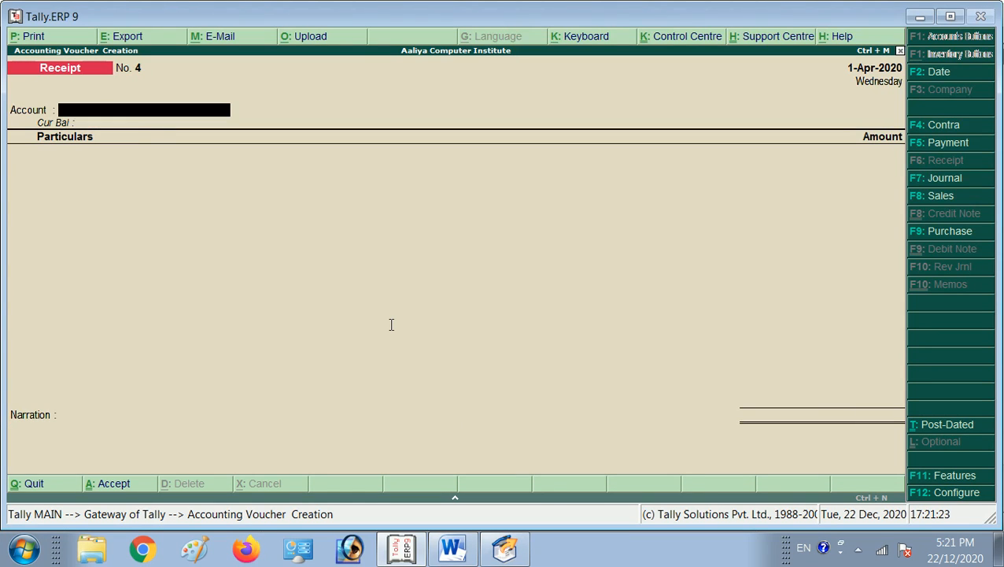
# Read the sixth transaction in the Word handout and set Tally.ERP 9 receipt voucher 4 to account Bank with Furniture as the particulars
pyautogui.hotkey('alt', 'Tab')
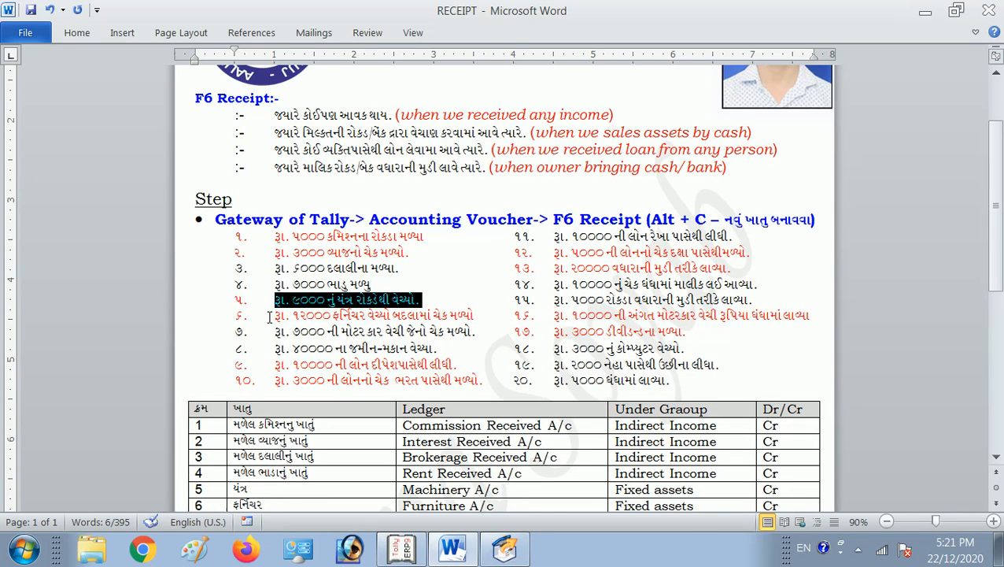
pyautogui.moveTo(268, 315); pyautogui.dragTo(472, 315)
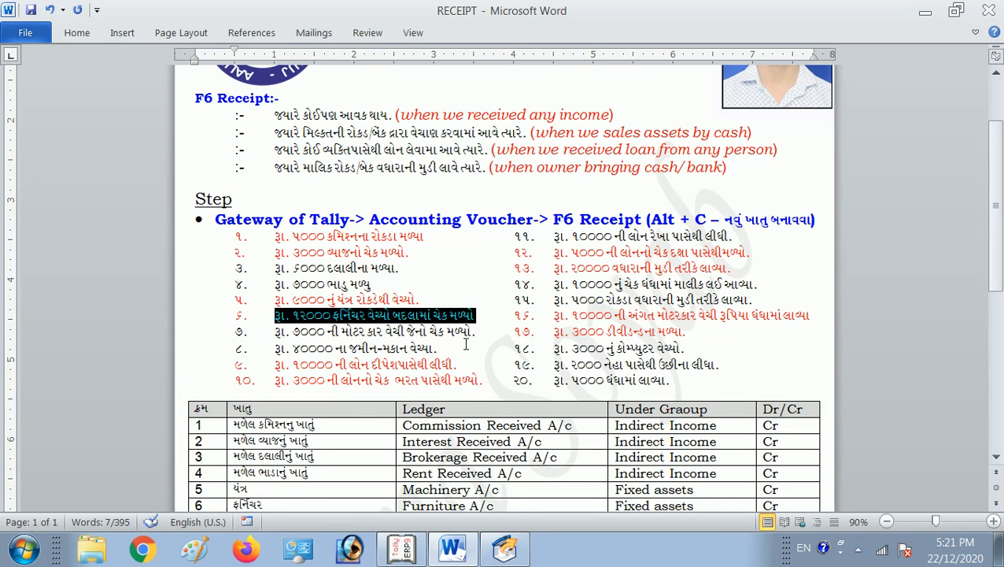
pyautogui.hotkey('alt', 'Tab')
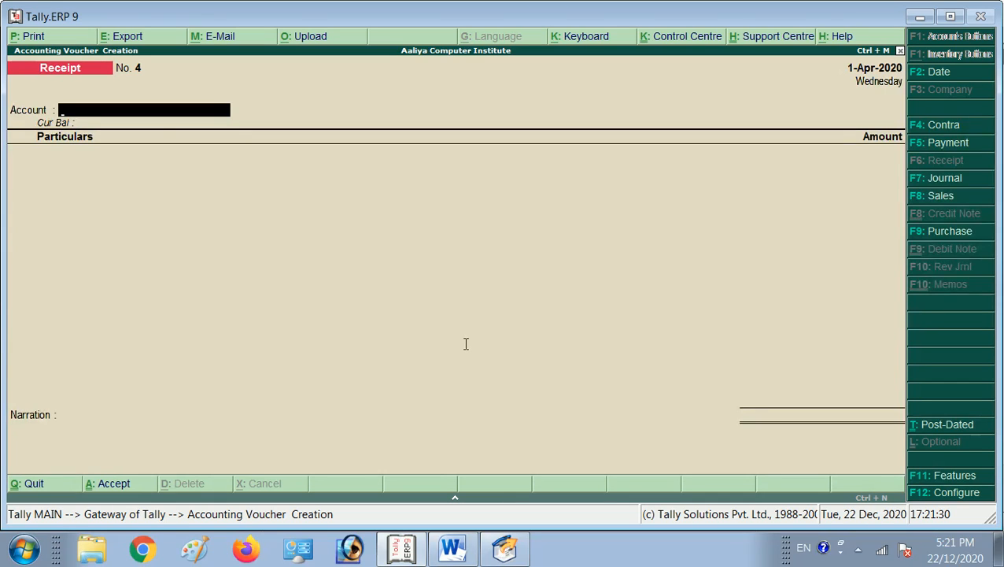
pyautogui.write('Ba')
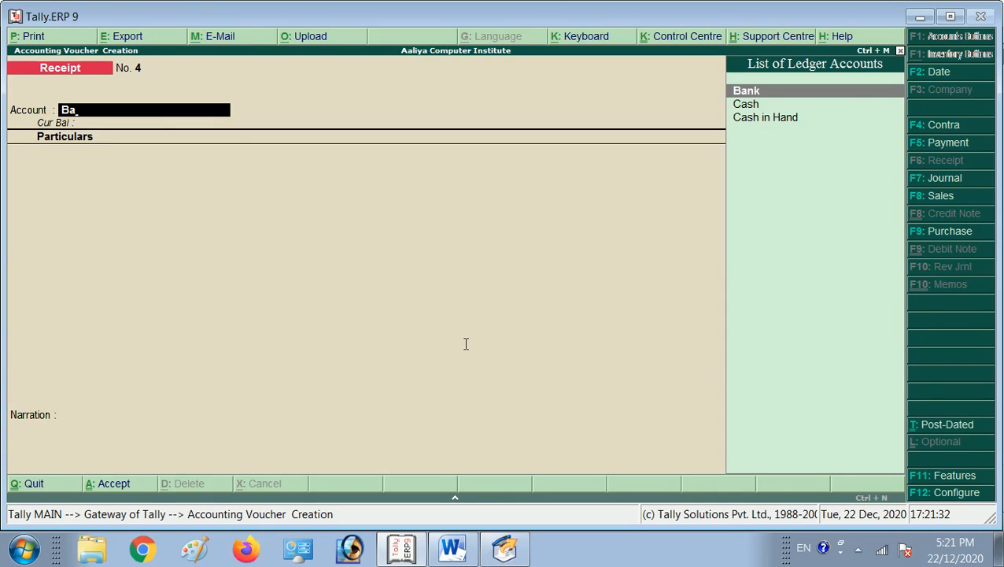
pyautogui.press('Return')
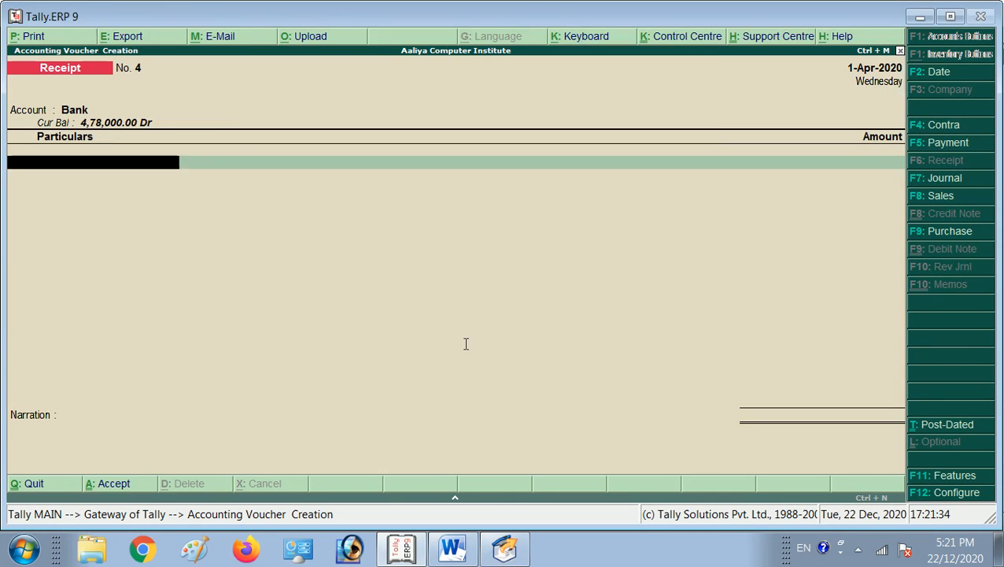
pyautogui.write('Fu')
pyautogui.press('Return')
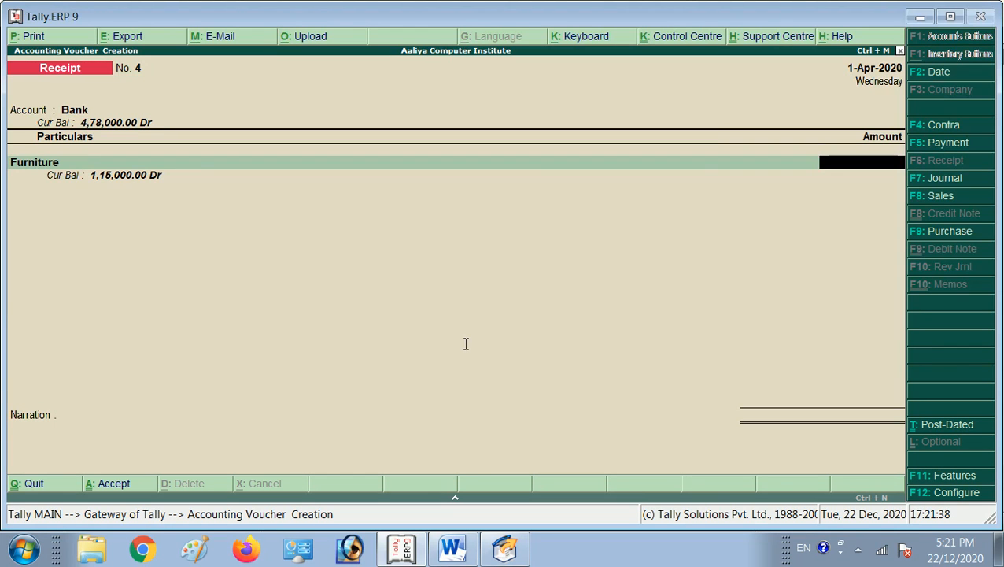
# Check the furniture sale in the Word handout, set the Furniture amount to 12000 in Tally.ERP 9 and save the voucher
pyautogui.hotkey('alt', 'Tab')
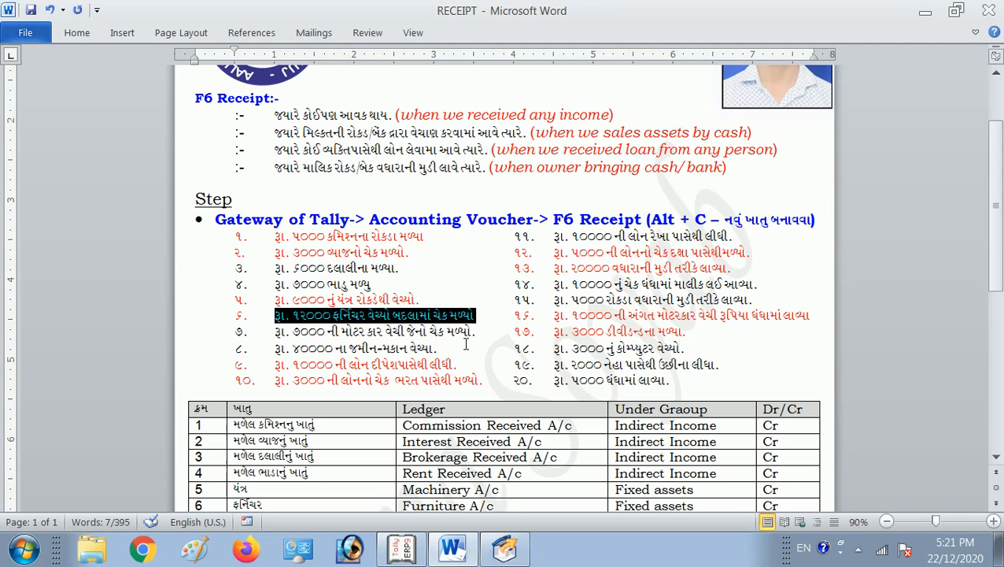
pyautogui.hotkey('alt', 'Tab')
pyautogui.write('12000')
pyautogui.press('Return')
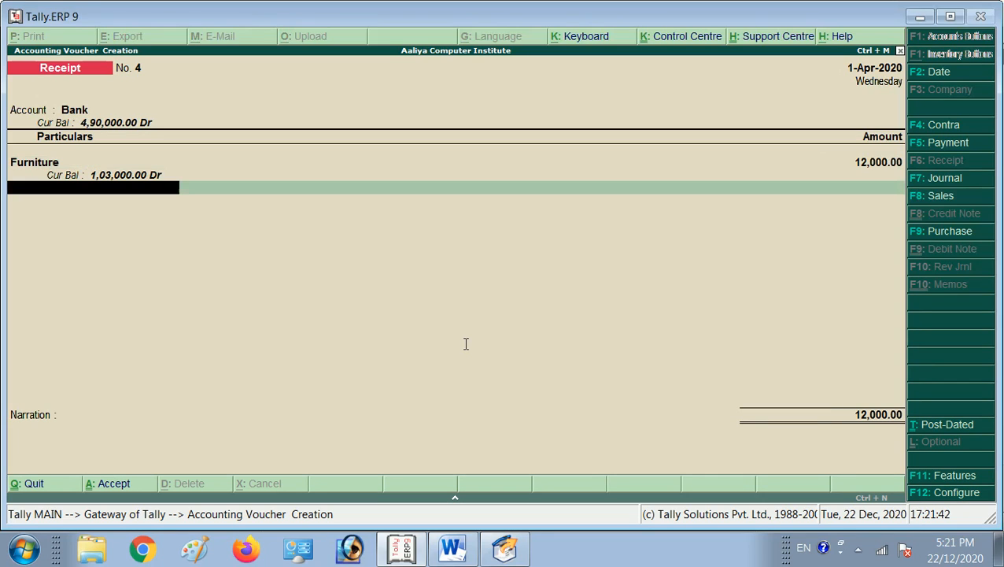
pyautogui.press('Return')
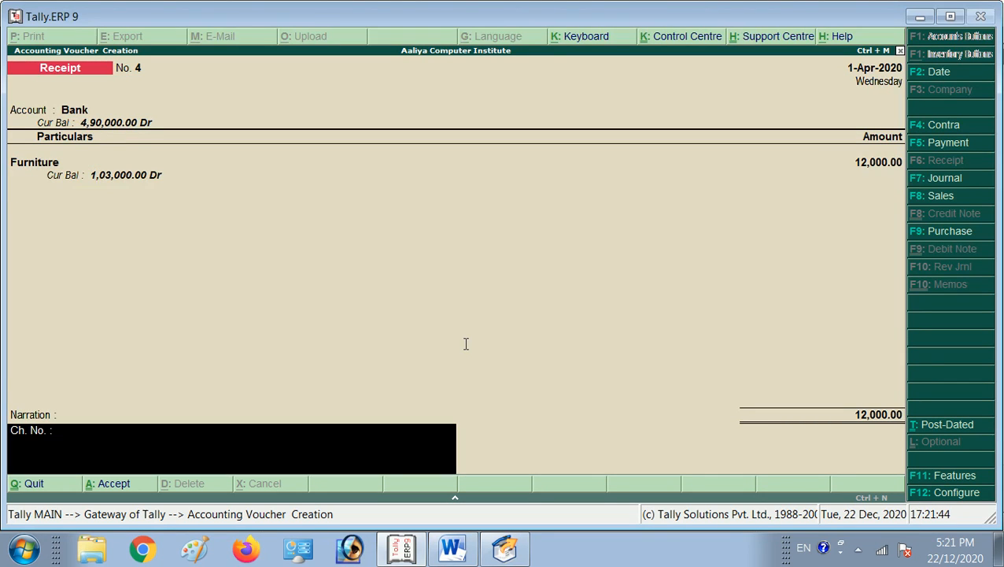
pyautogui.press('Return')
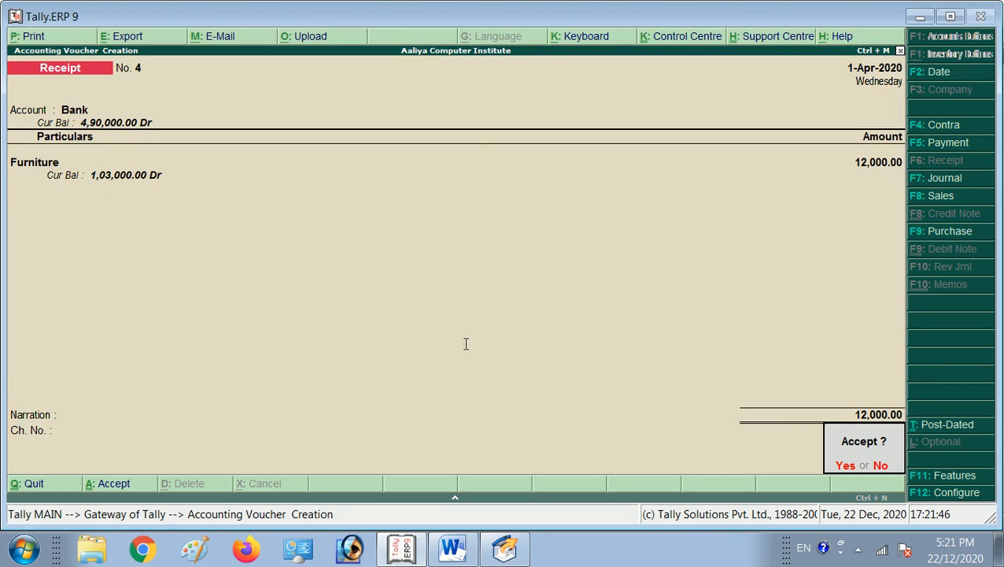
pyautogui.press('Return')
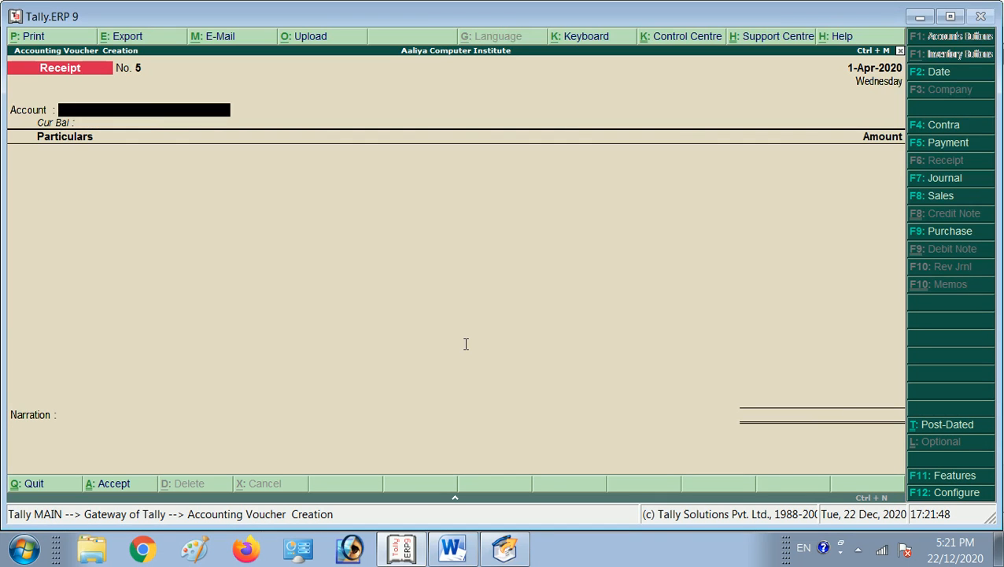
# Switch to the Word handout and examine the rule on loans received from a person and the ninth transaction
pyautogui.hotkey('alt', 'Tab')
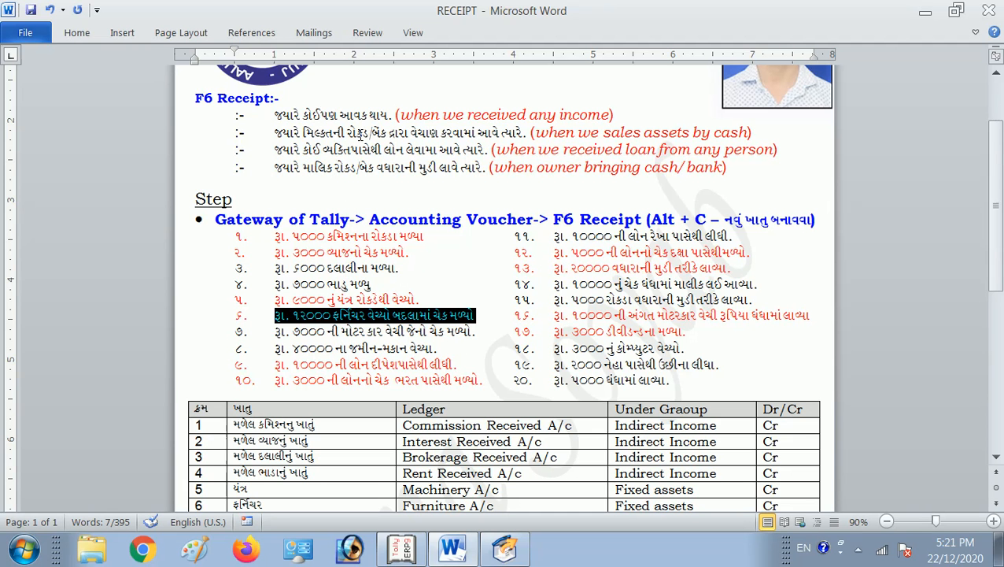
pyautogui.moveTo(284, 160); pyautogui.dragTo(392, 150)
pyautogui.moveTo(275, 150); pyautogui.dragTo(485, 149)
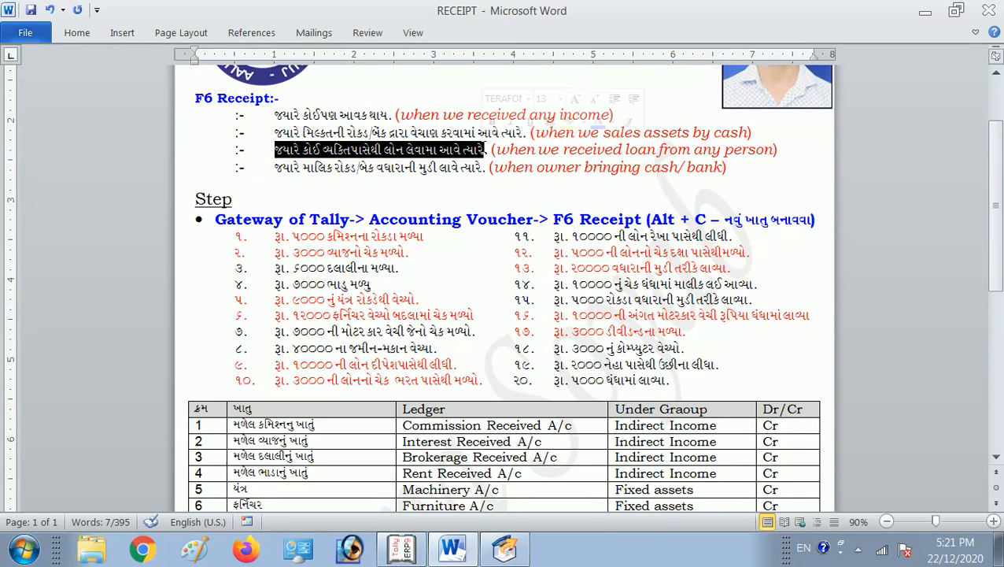
pyautogui.moveTo(537, 150); pyautogui.dragTo(720, 150)
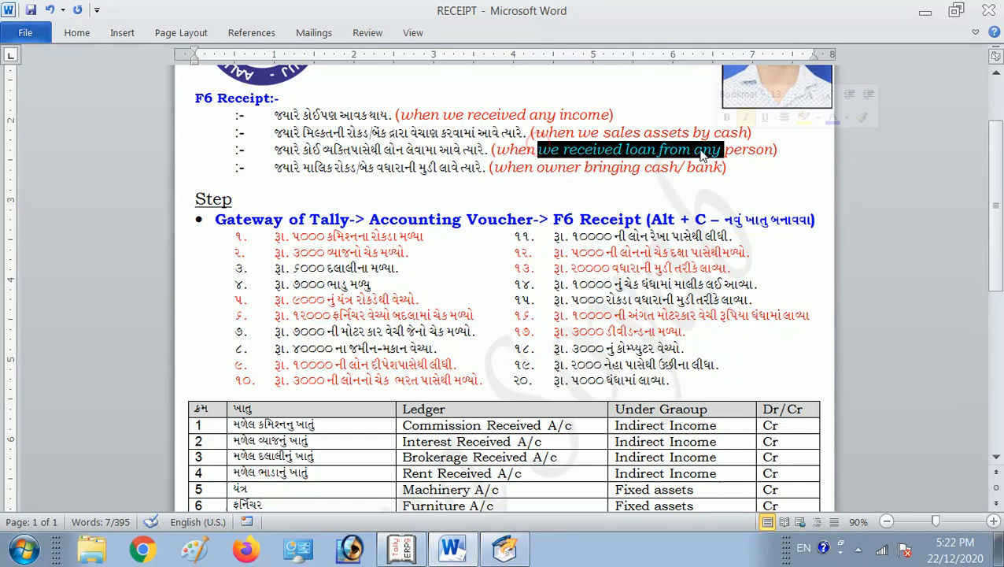
pyautogui.moveTo(275, 364); pyautogui.dragTo(457, 365)
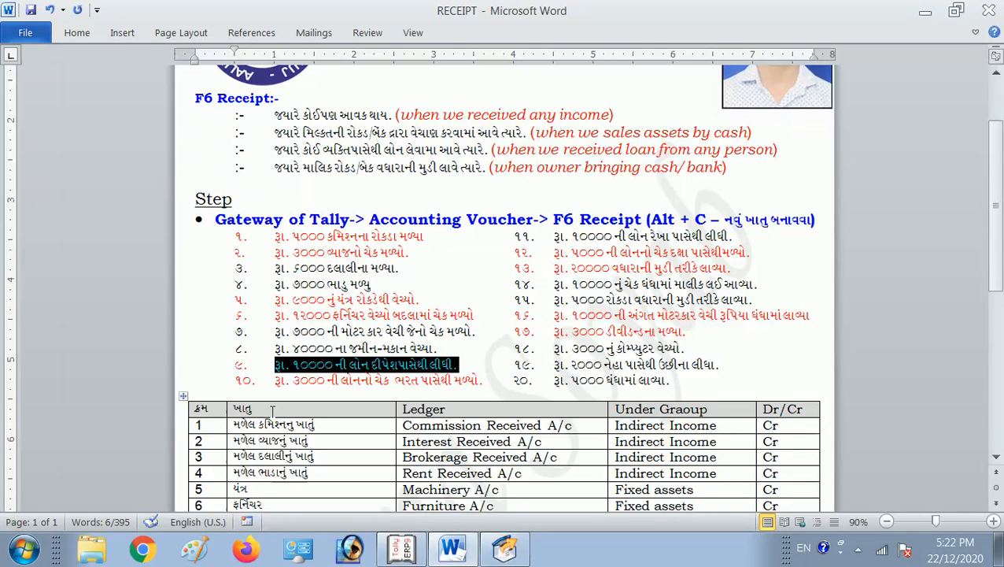
# Return to Tally.ERP 9 and set the account of receipt voucher 5 to Cash in Hand
pyautogui.hotkey('alt', 'Tab')
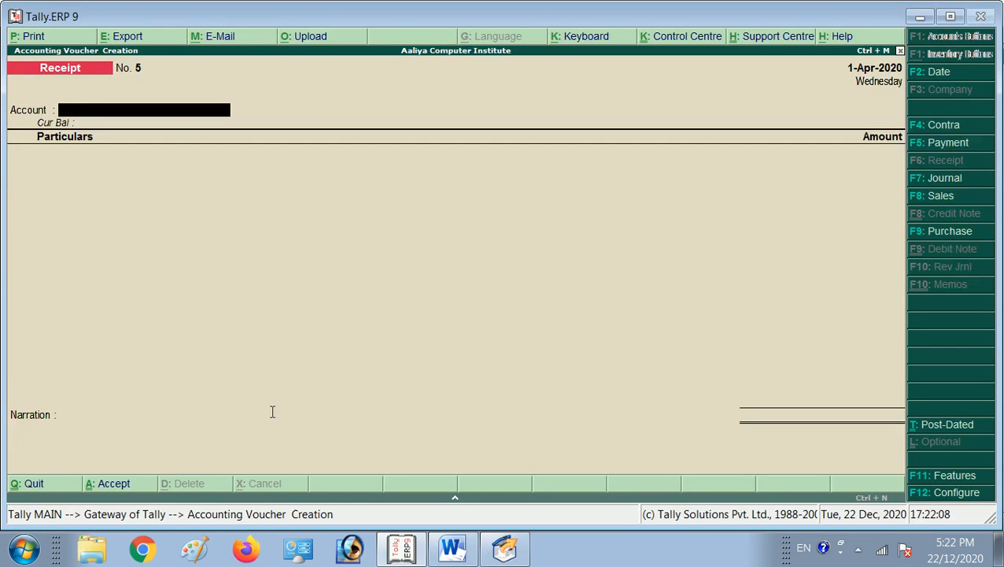
pyautogui.write('Cashin')
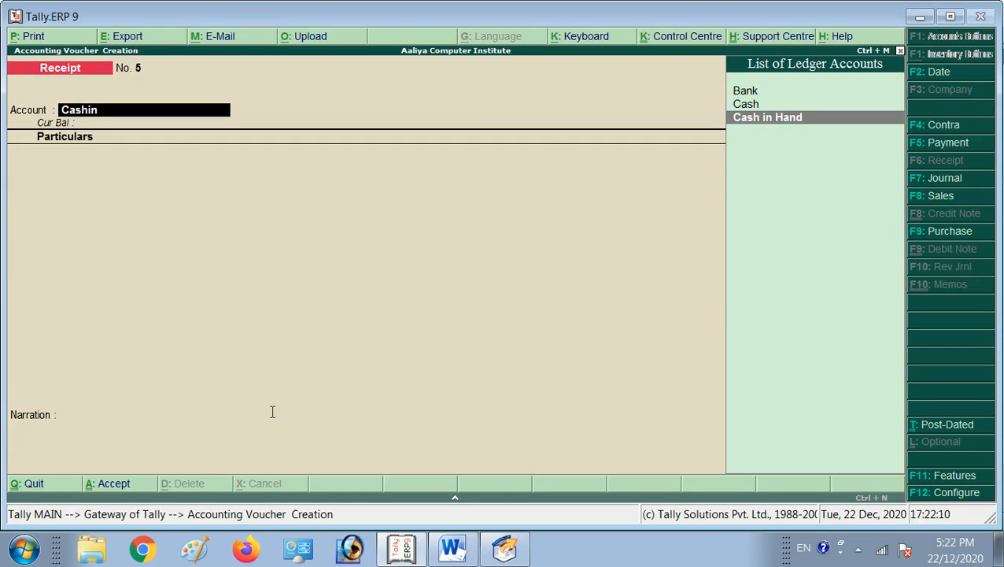
pyautogui.press('Return')
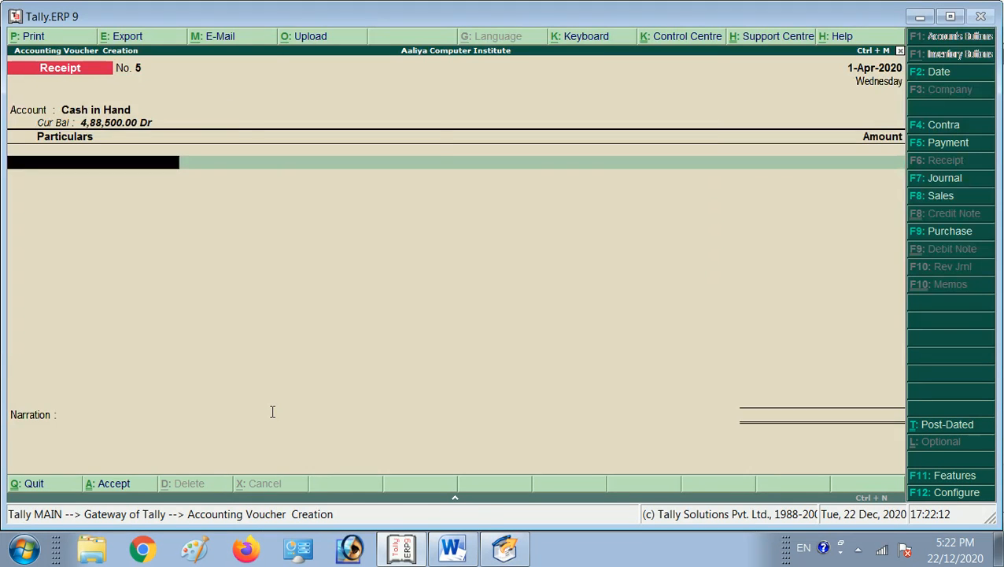
# Create a loan ledger named after the ninth transaction's lender under Loans (Liability) and use it as the voucher's particulars
pyautogui.hotkey('alt', 'c')
pyautogui.write('Dipes')
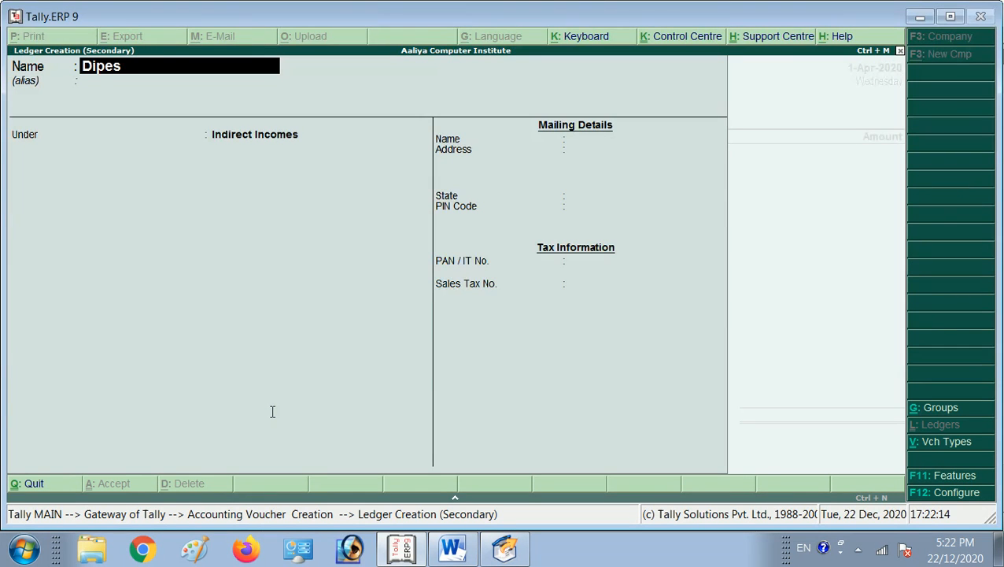
pyautogui.write('h Loan')
pyautogui.press('Return')
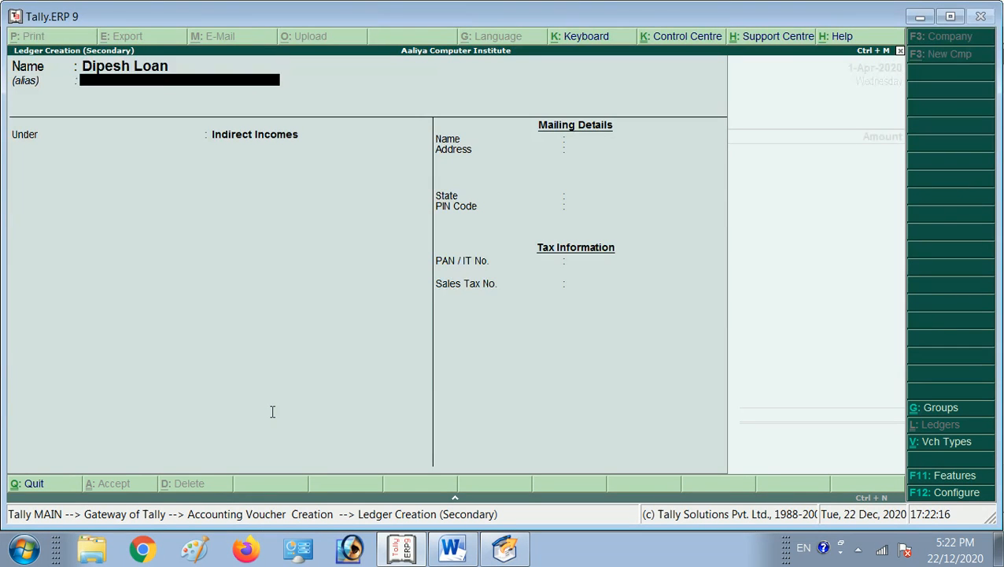
pyautogui.press('Return')
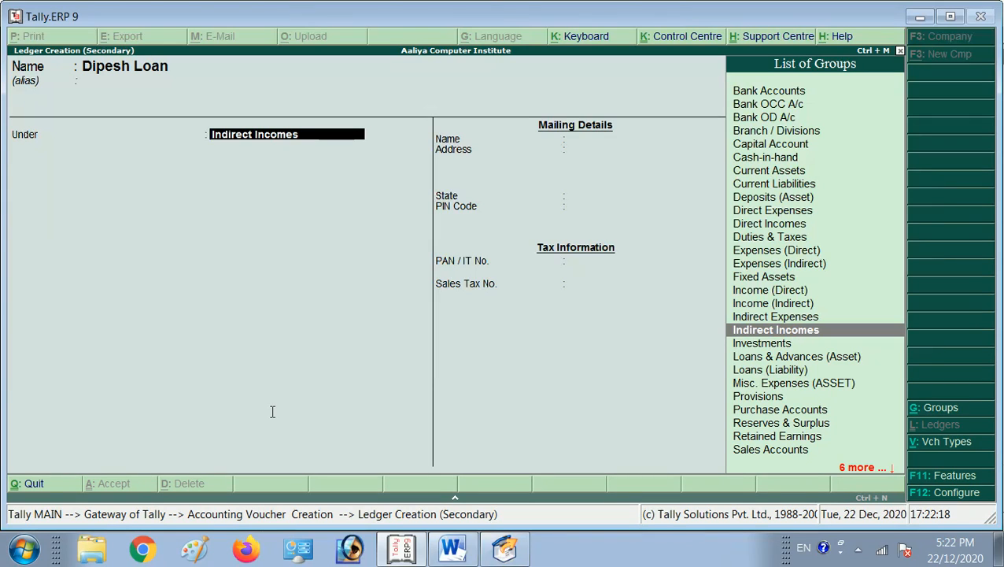
pyautogui.write('L')
pyautogui.press('Down')
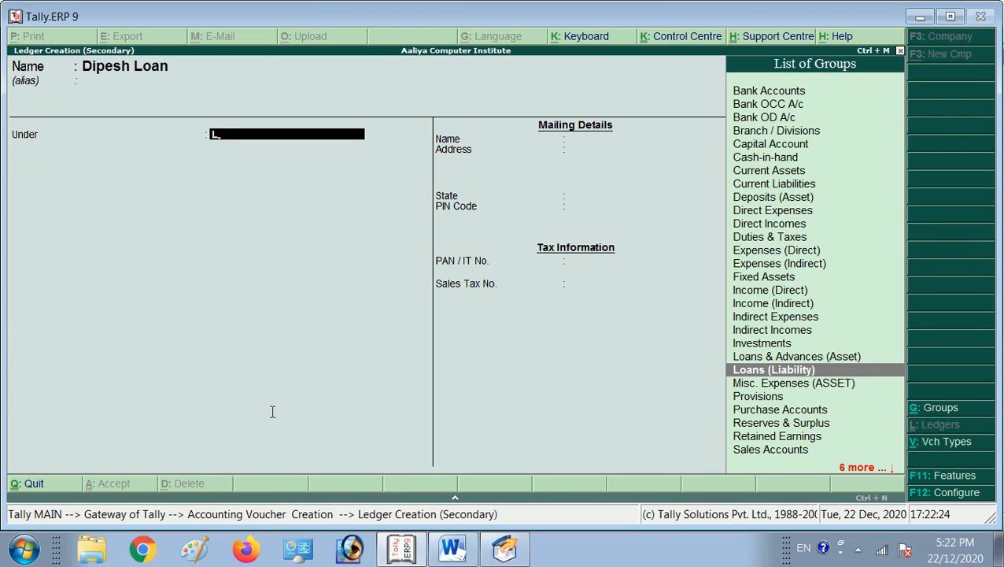
pyautogui.press('Return')
pyautogui.press('Return')
pyautogui.press('Return')
pyautogui.press('Return')
pyautogui.press('Return')
pyautogui.press('Return')
pyautogui.press('Return')
pyautogui.press('Return')
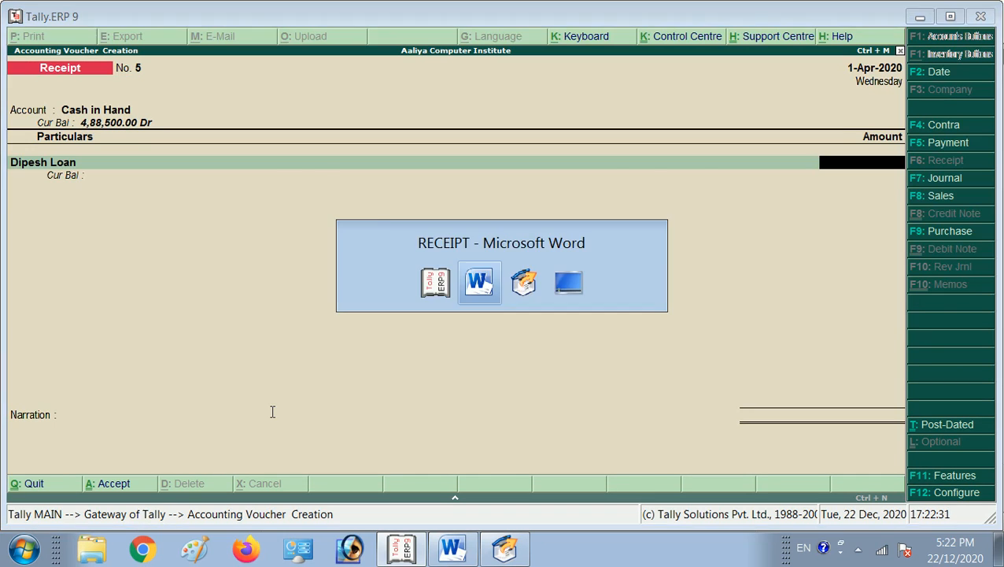
# Check the cash loan in the Word handout, set its amount to 10000 in Tally.ERP 9 and save the voucher
pyautogui.hotkey('alt', 'Tab')
pyautogui.hotkey('alt', 'Tab')
pyautogui.write('10,000')
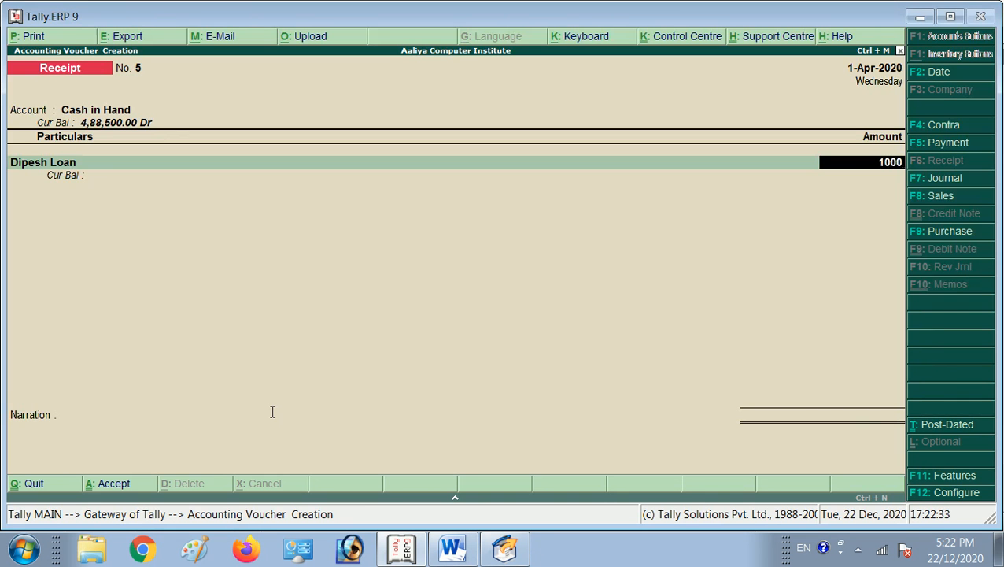
pyautogui.press('Return')
pyautogui.press('Return')
pyautogui.press('Return')
pyautogui.press('Return')
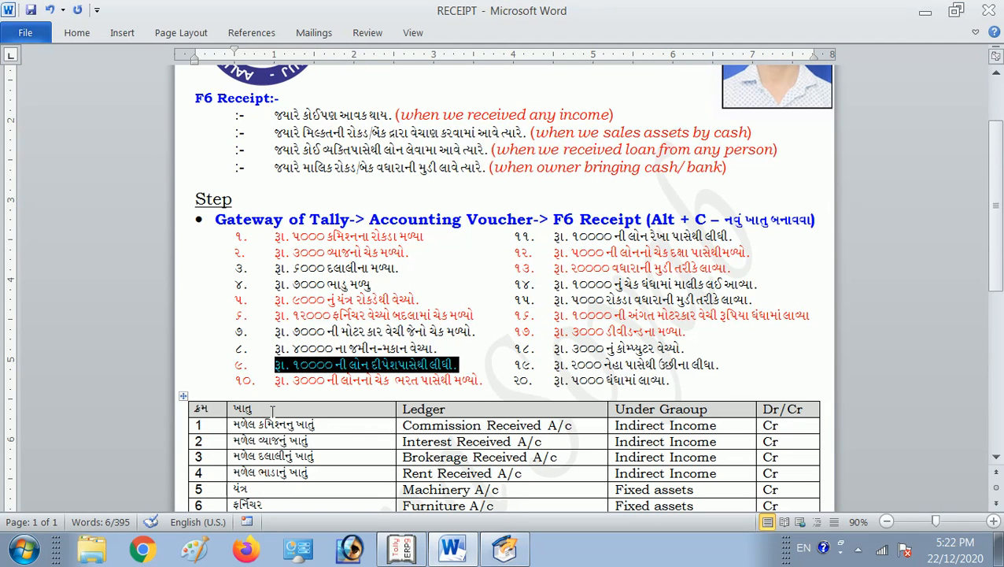
# Return from the Word handout to Tally.ERP 9 and set the account of receipt voucher 6 to Bank
pyautogui.hotkey('alt', 'Tab')
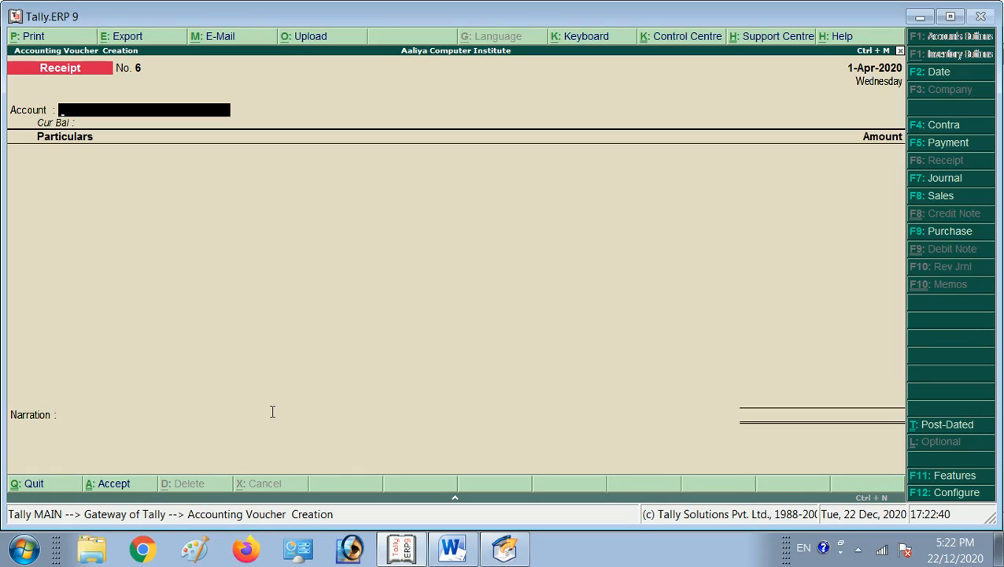
pyautogui.write('Bank')
pyautogui.press('Return')
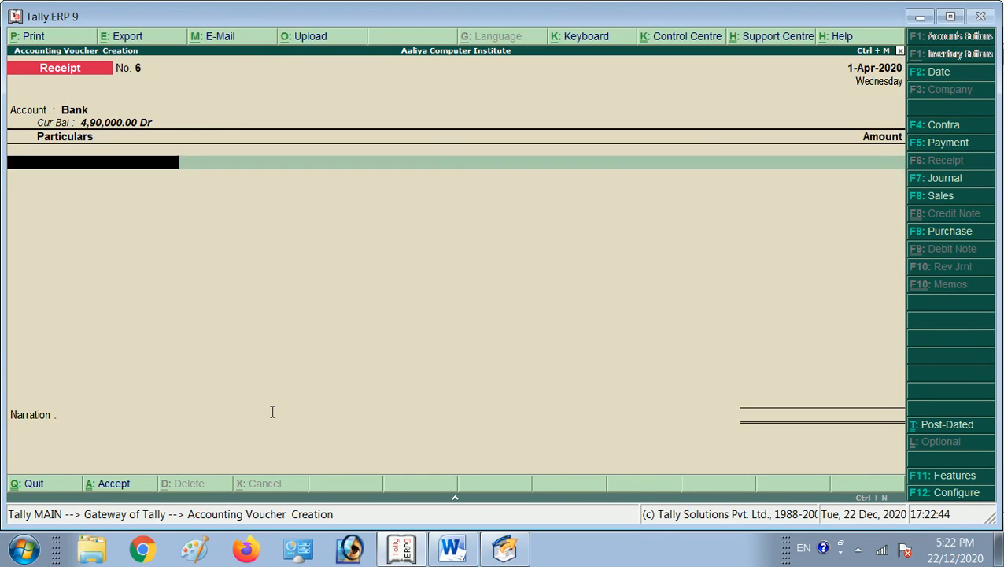
# Create a loan ledger named after the tenth transaction's lender under Loans (Liability), with the state Not Applicable
pyautogui.hotkey('alt', 'c')
pyautogui.write("Bharat's Loan")
pyautogui.press('Return')
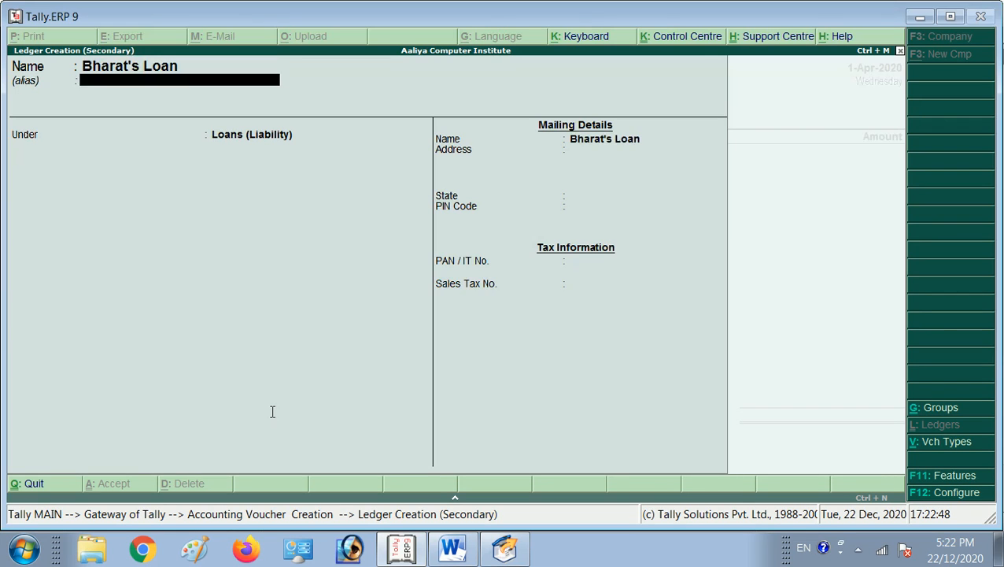
pyautogui.press('Return')
pyautogui.write('I')
pyautogui.press('BackSpace')
pyautogui.write('Lo')
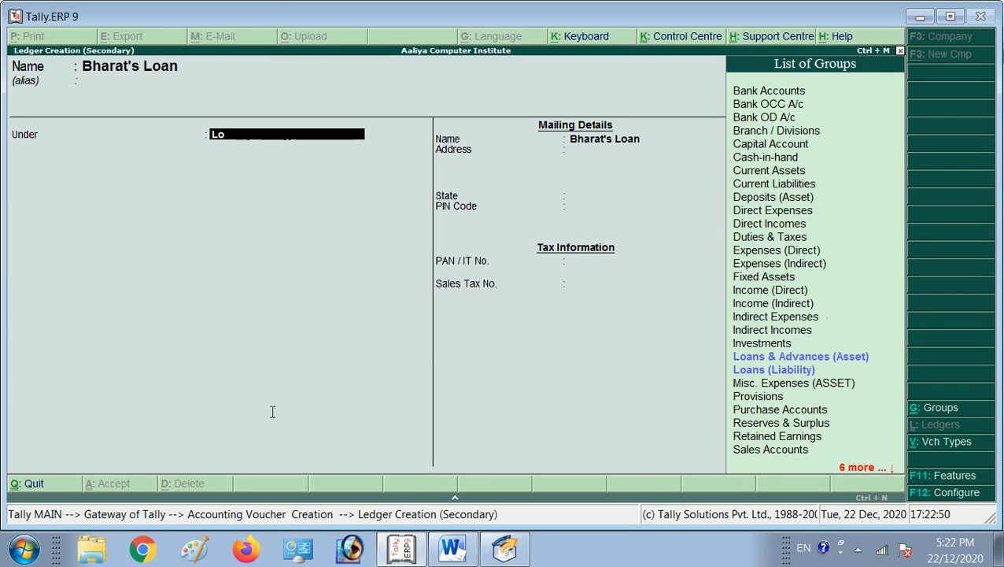
pyautogui.press('Return')
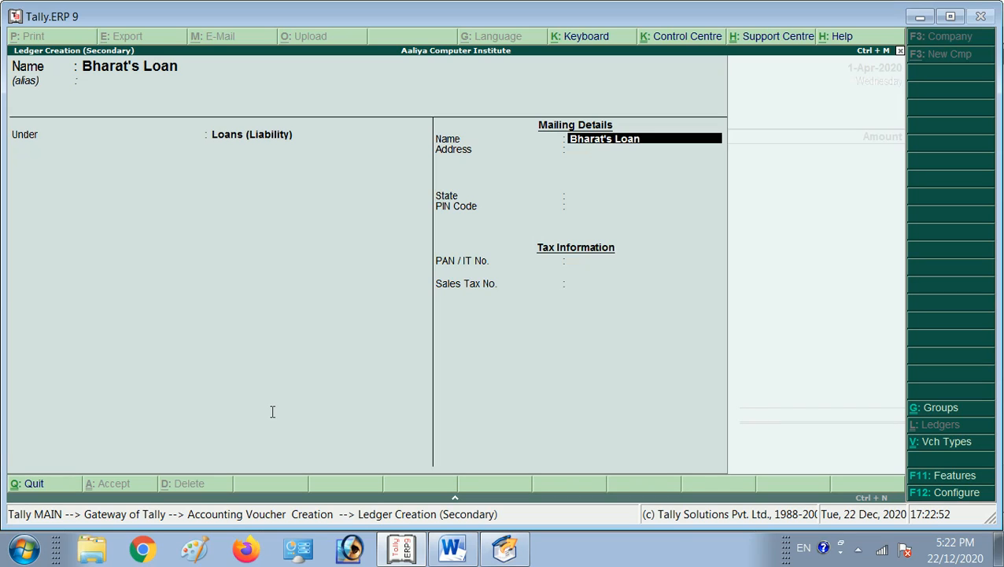
pyautogui.press('Return')
pyautogui.press('Return')
pyautogui.press('Return')
pyautogui.press('Return')
pyautogui.press('Return')
pyautogui.press('Return')
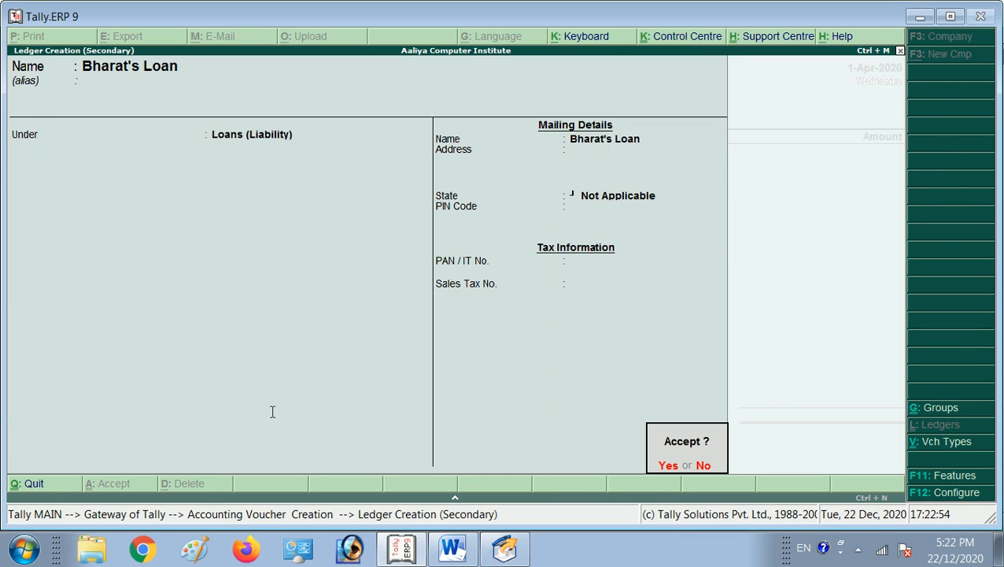
pyautogui.press('Return')
# Set the cheque loan's amount to 3000 and proceed to the narration of receipt voucher 6
pyautogui.write('3,000')
pyautogui.press('Return')
pyautogui.press('Return')
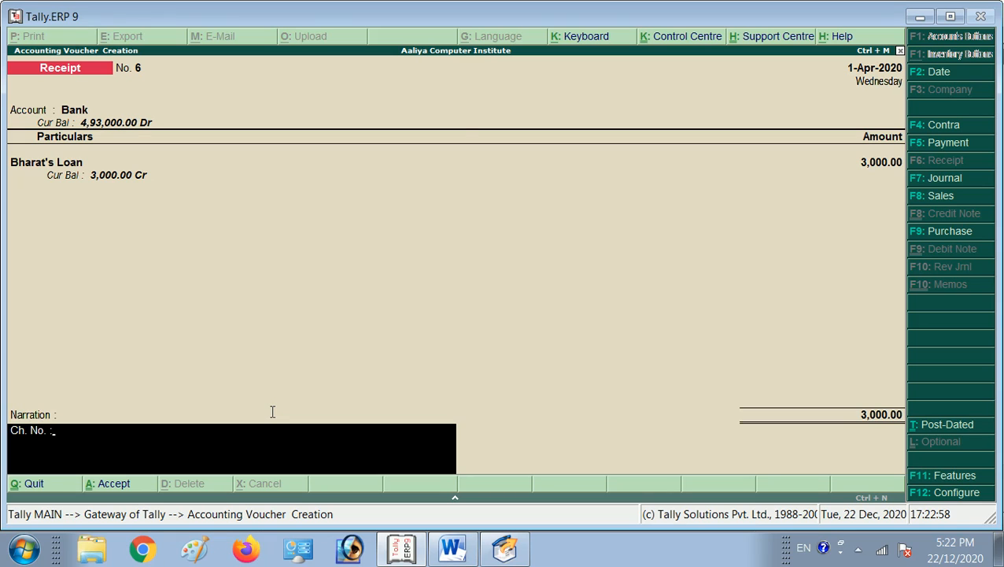
# Save receipt voucher 6 with the cheque number and narration left blank
pyautogui.press('Return')
pyautogui.press('Return')
pyautogui.press('Return')
# Switch to the Word handout and examine the loan and owner's capital rules together with transactions 12 to 14
pyautogui.hotkey('alt', 'Tab')
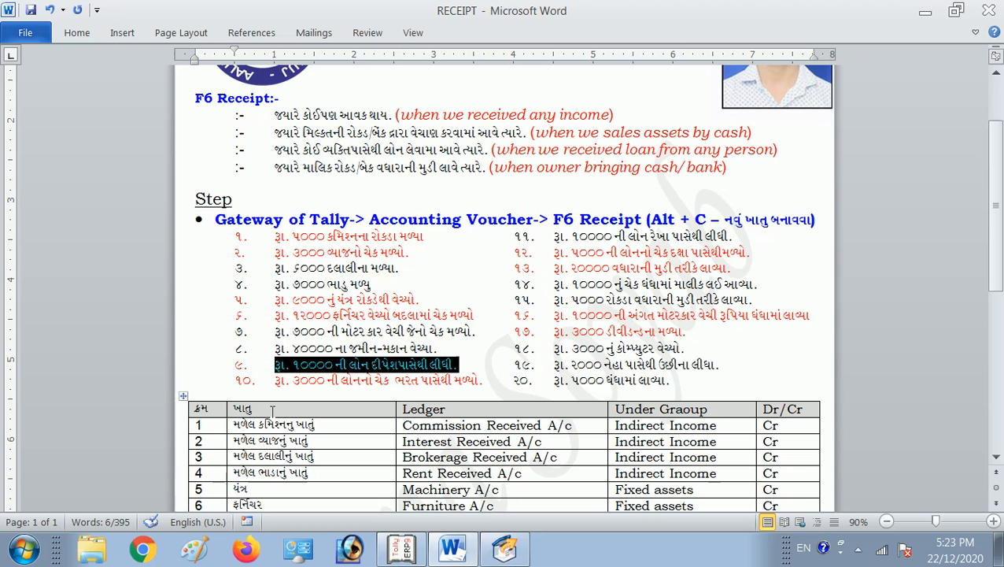
pyautogui.moveTo(276, 150); pyautogui.dragTo(483, 151)
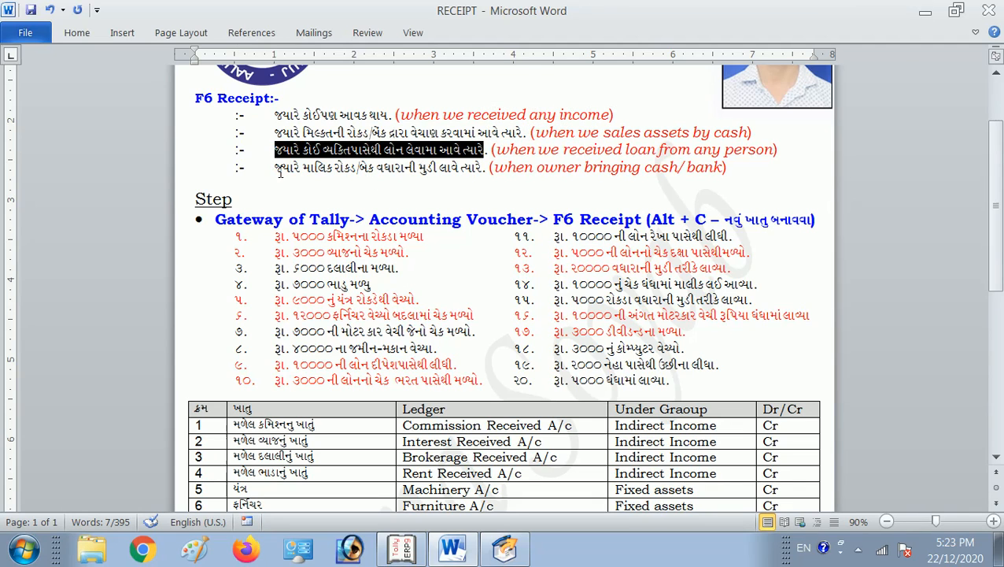
pyautogui.click(277, 169)
pyautogui.moveTo(276, 168); pyautogui.dragTo(458, 168)
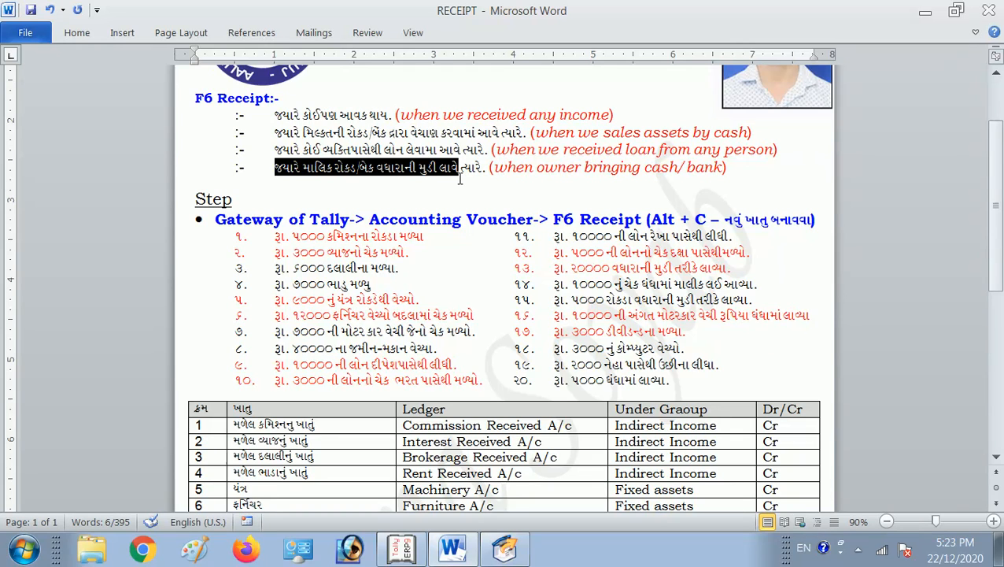
pyautogui.moveTo(572, 252); pyautogui.dragTo(729, 254)
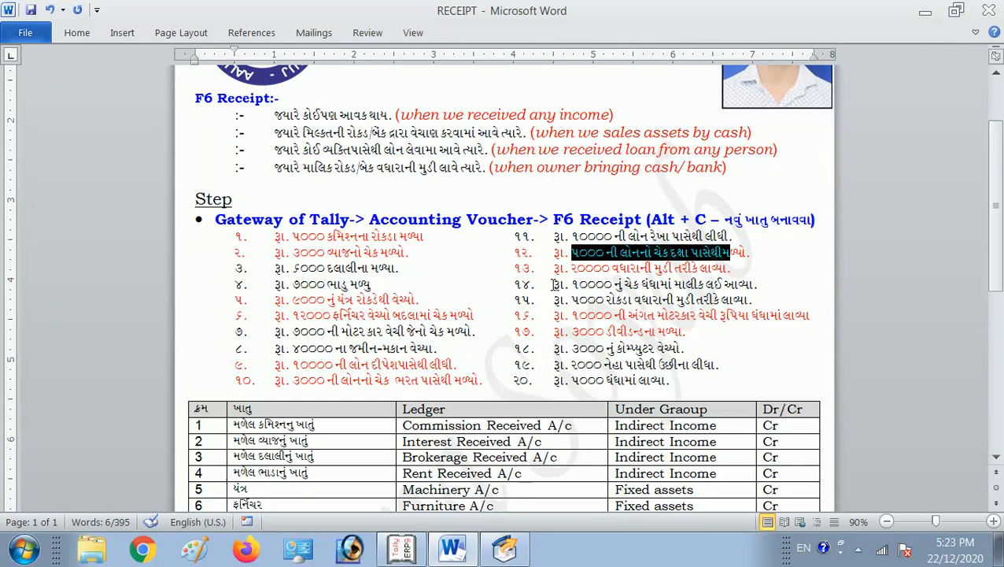
pyautogui.moveTo(554, 284); pyautogui.dragTo(762, 289)
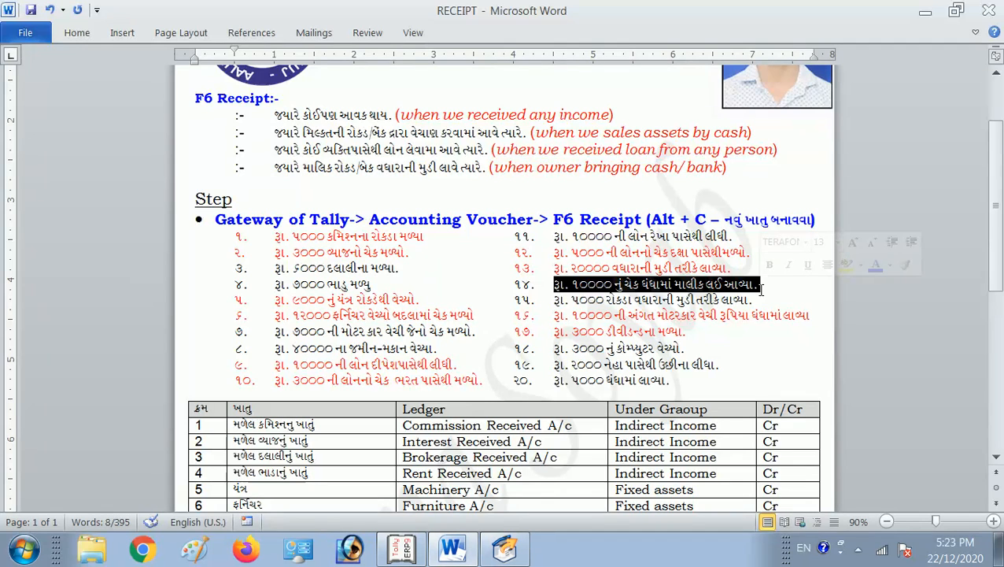
pyautogui.moveTo(578, 268); pyautogui.dragTo(722, 280)
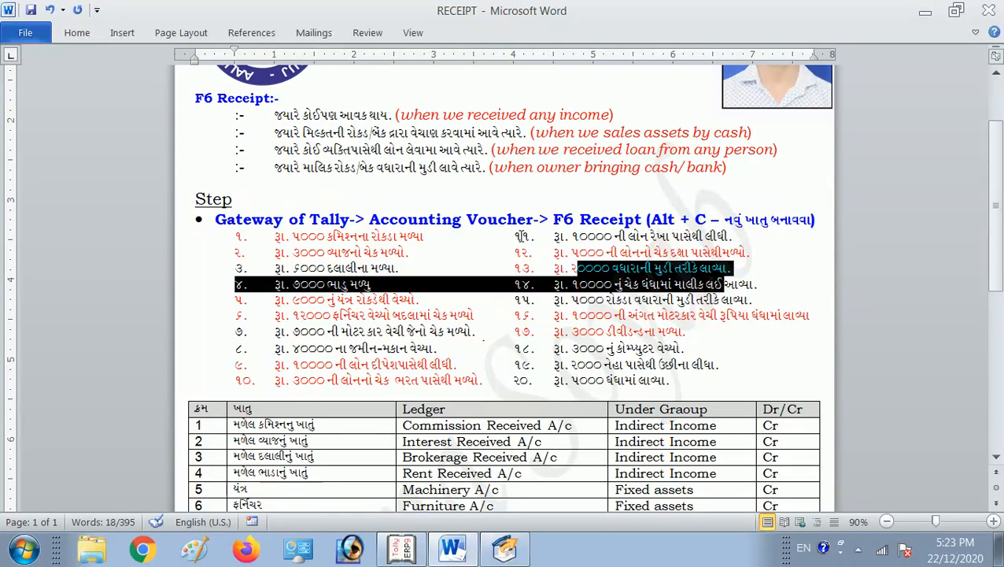
pyautogui.click(610, 268)
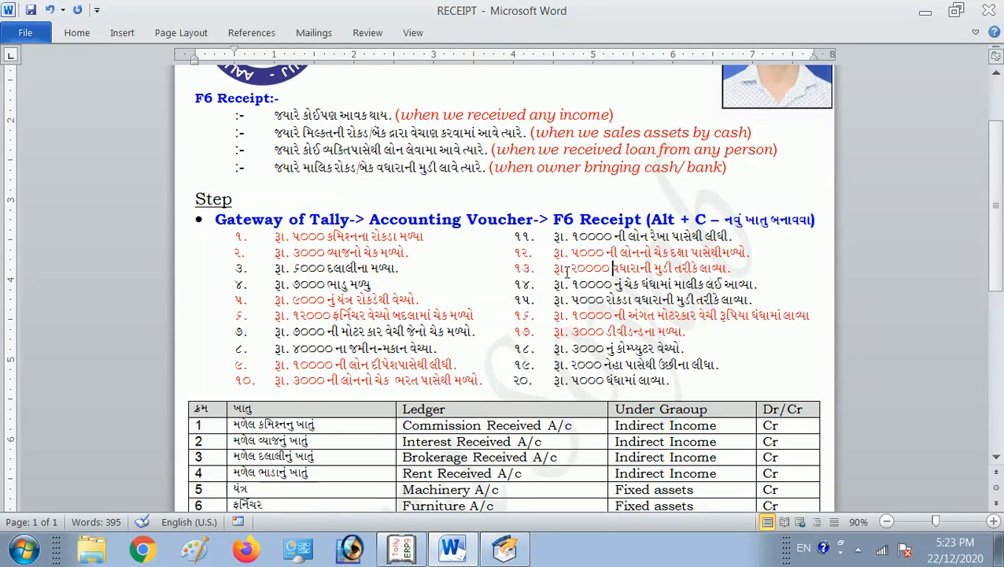
# Switch back to Tally.ERP 9, set the account of receipt voucher 7 to Cash in Hand and choose Capital as its particulars
pyautogui.hotkey('alt', 'Tab')
pyautogui.write('Cash in')
pyautogui.press('Return')
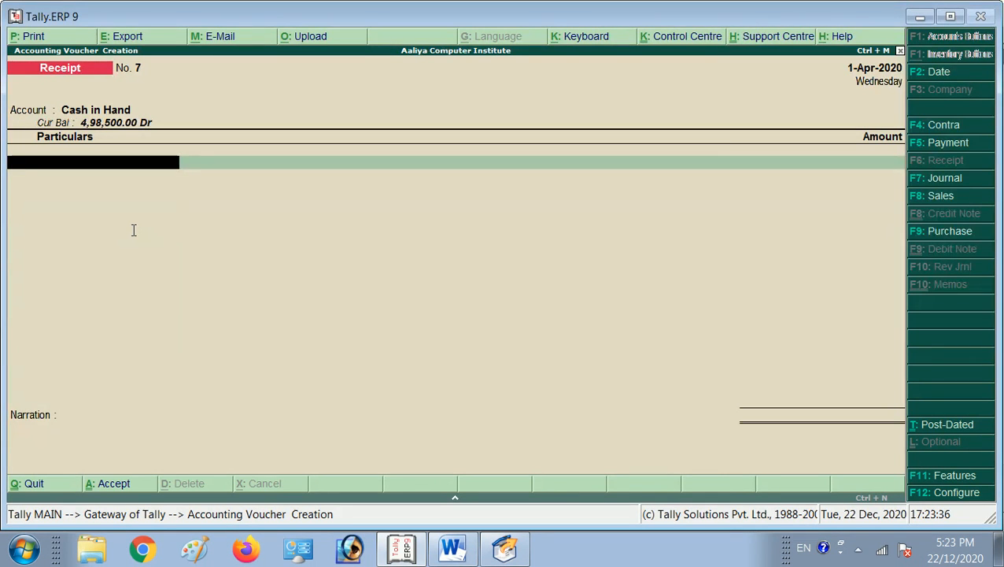
pyautogui.write('Cap')
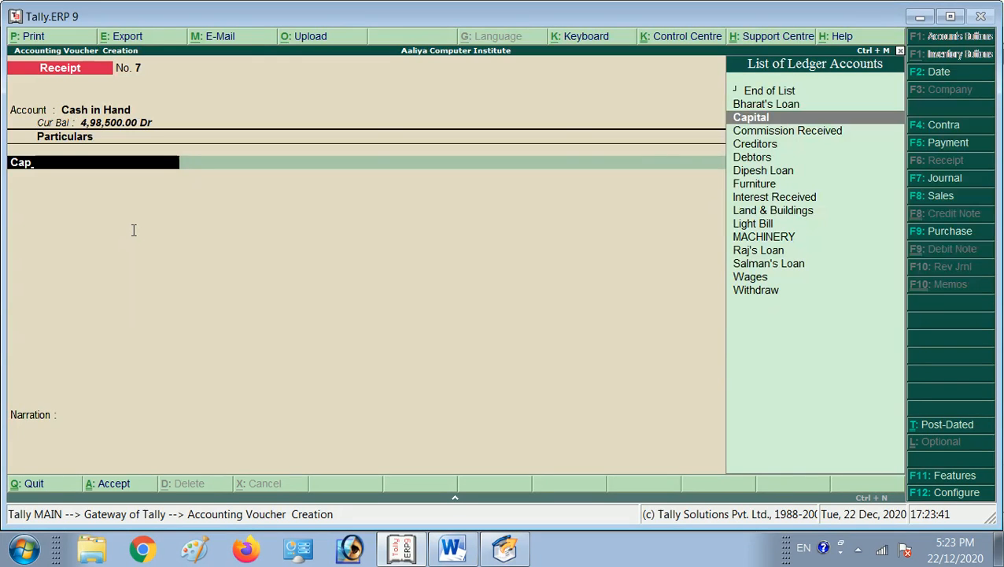
pyautogui.press('Return')
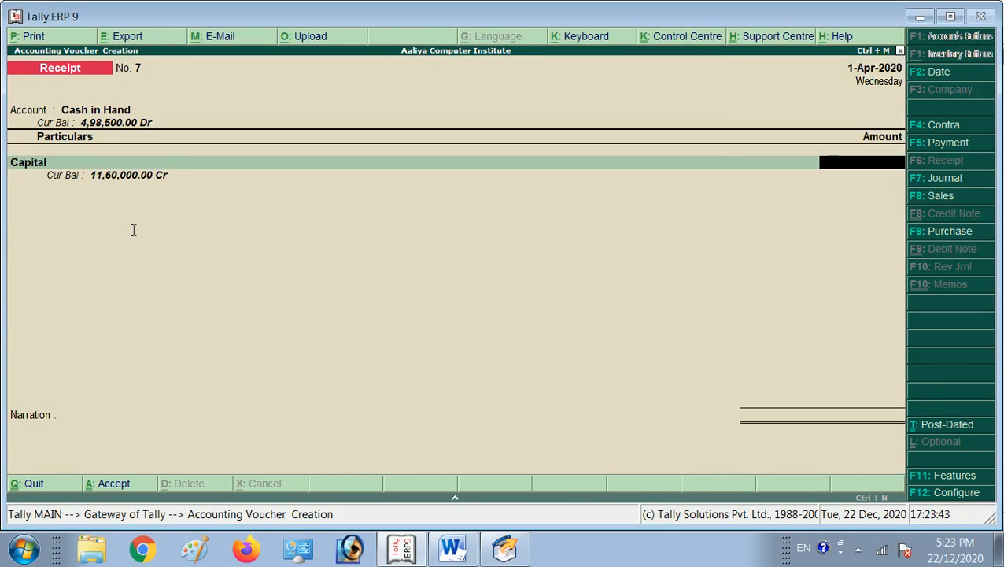
# Set the Capital amount to 20,000 and save receipt voucher 7 without a narration
pyautogui.write('20,000')
pyautogui.press('Return')
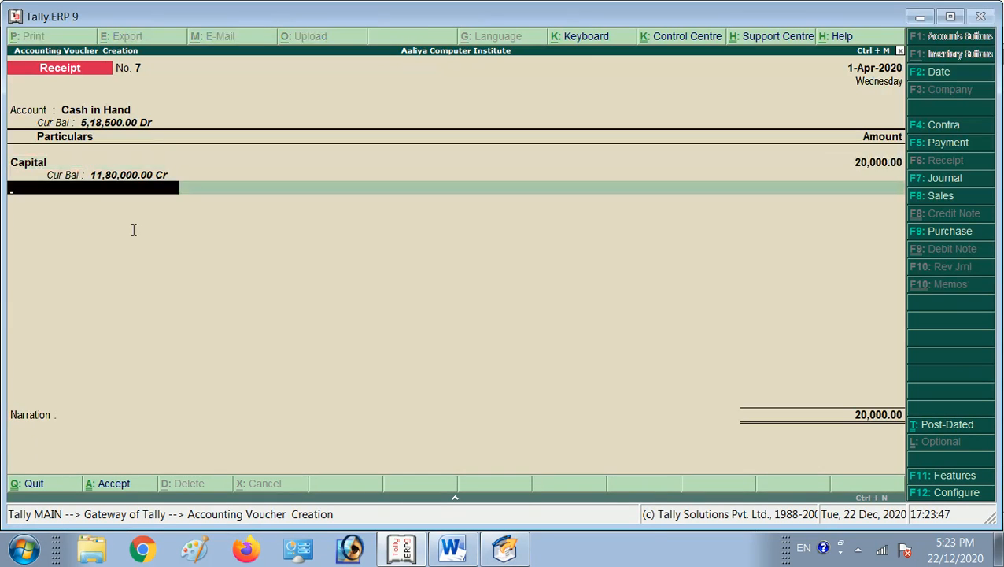
pyautogui.press('Return')
pyautogui.press('Return')
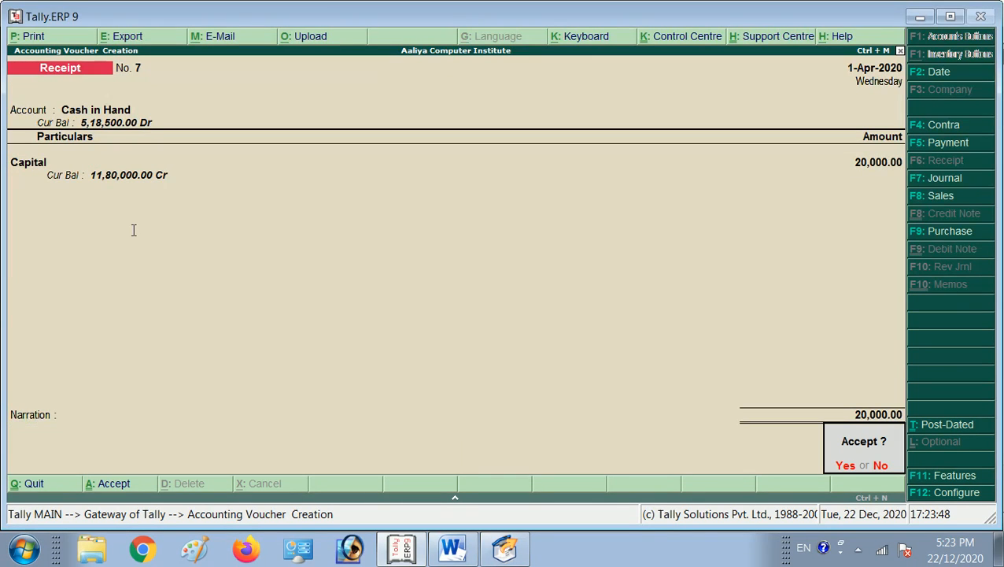
pyautogui.press('Return')
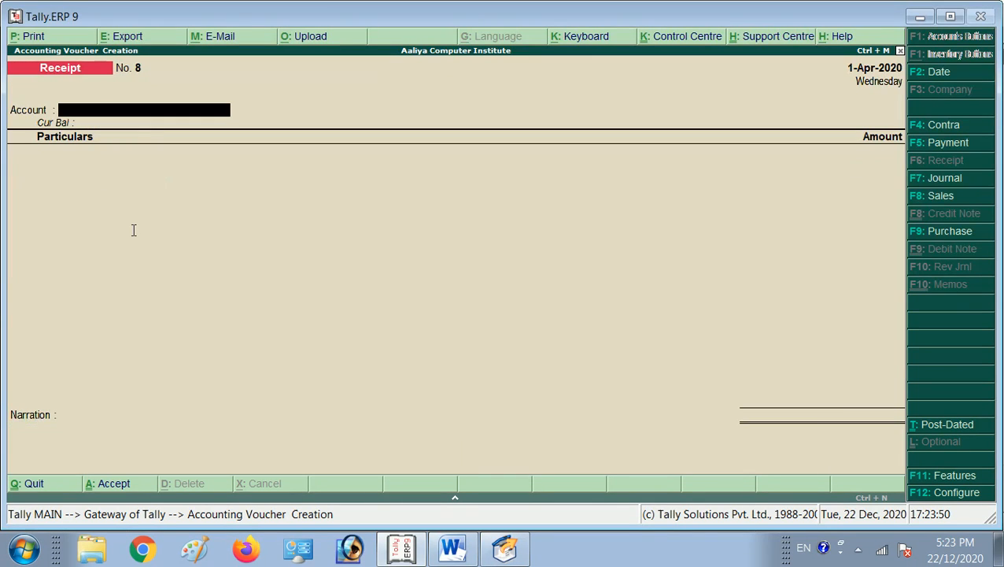
# Check the fourteenth transaction in the Word handout, then set receipt voucher 8 in Tally.ERP 9 to account Bank with Capital as particulars
pyautogui.hotkey('alt', 'Tab')
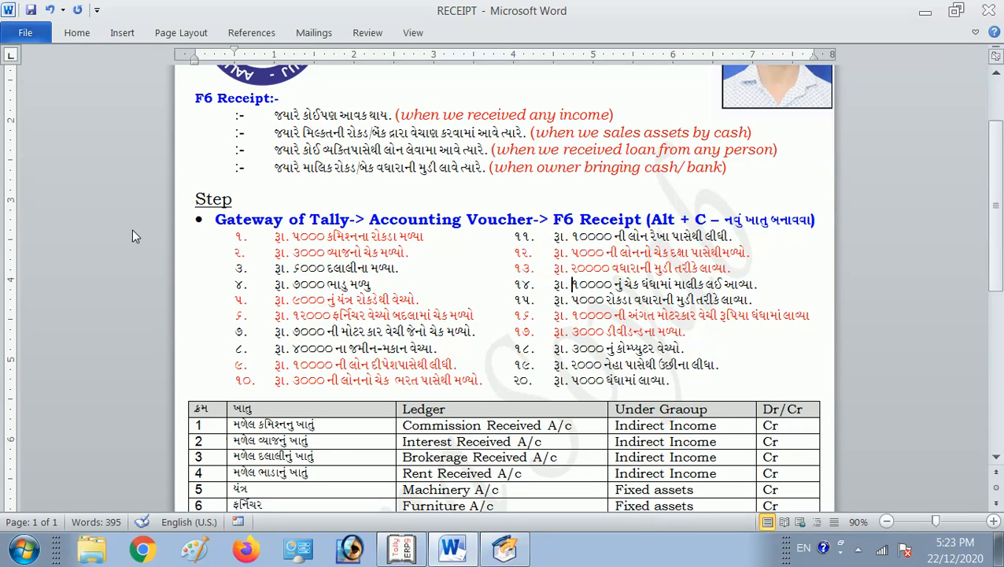
pyautogui.hotkey('alt', 'Tab')
pyautogui.write('Bank')
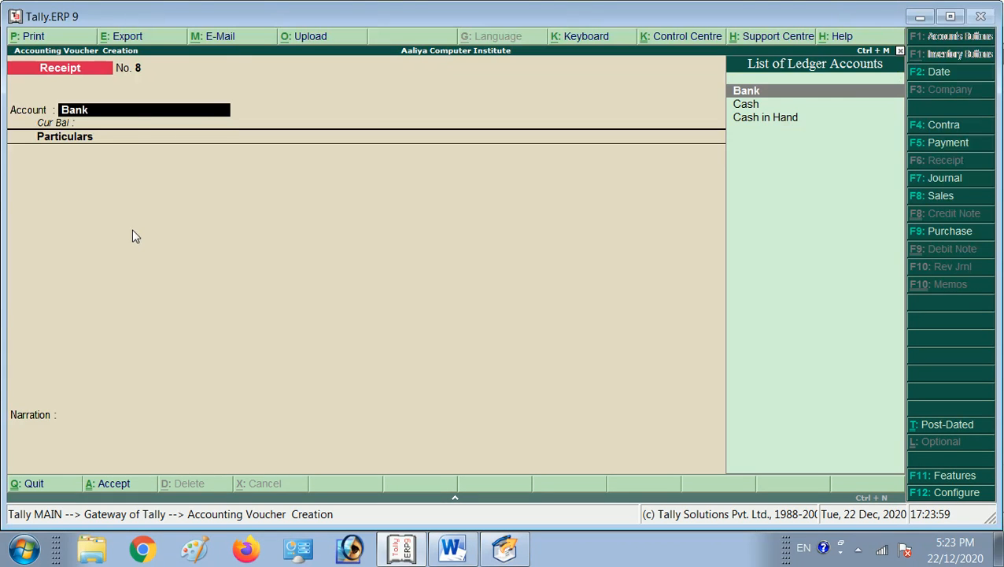
pyautogui.press('Return')
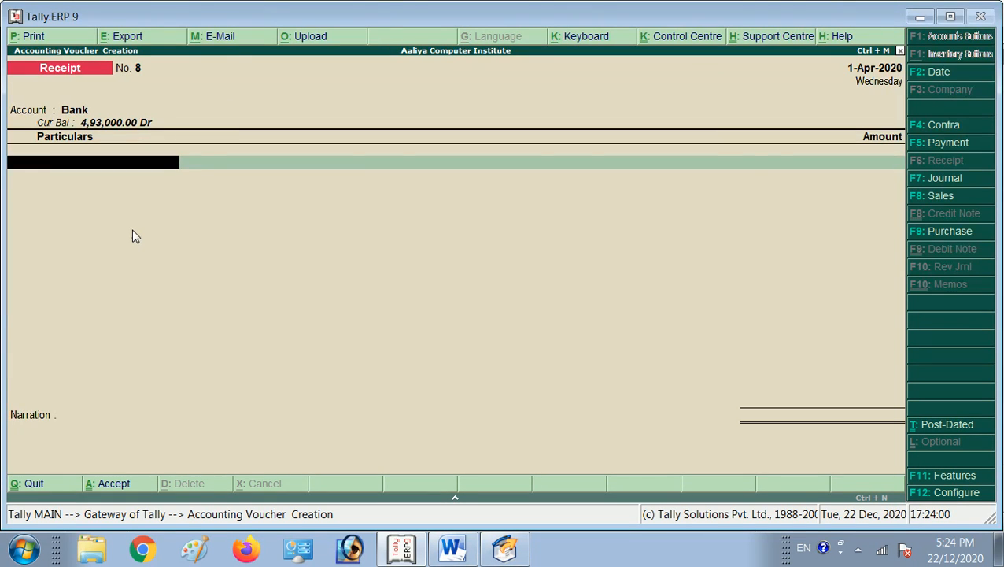
pyautogui.write('Capital')
pyautogui.press('Return')
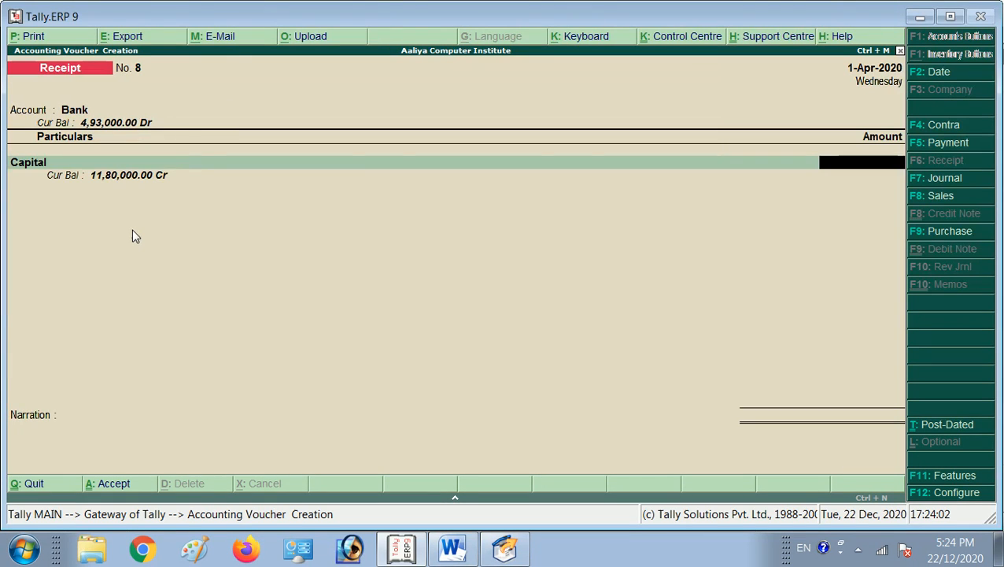
# Set the Capital amount to 10000 and save receipt voucher 8 without a cheque number or narration
pyautogui.write('10000')
pyautogui.press('Return')
pyautogui.press('Return')
pyautogui.press('Return')
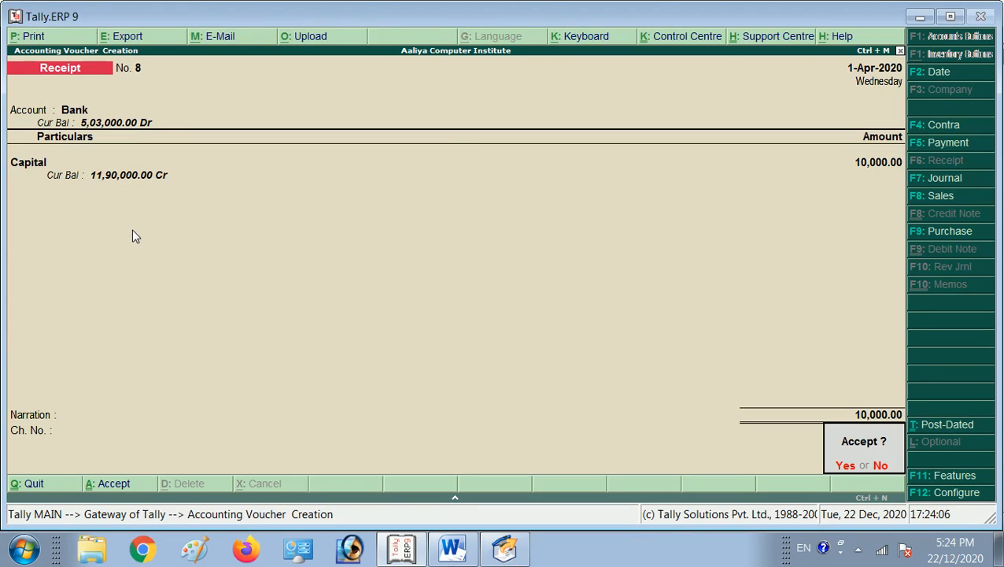
pyautogui.press('Return')
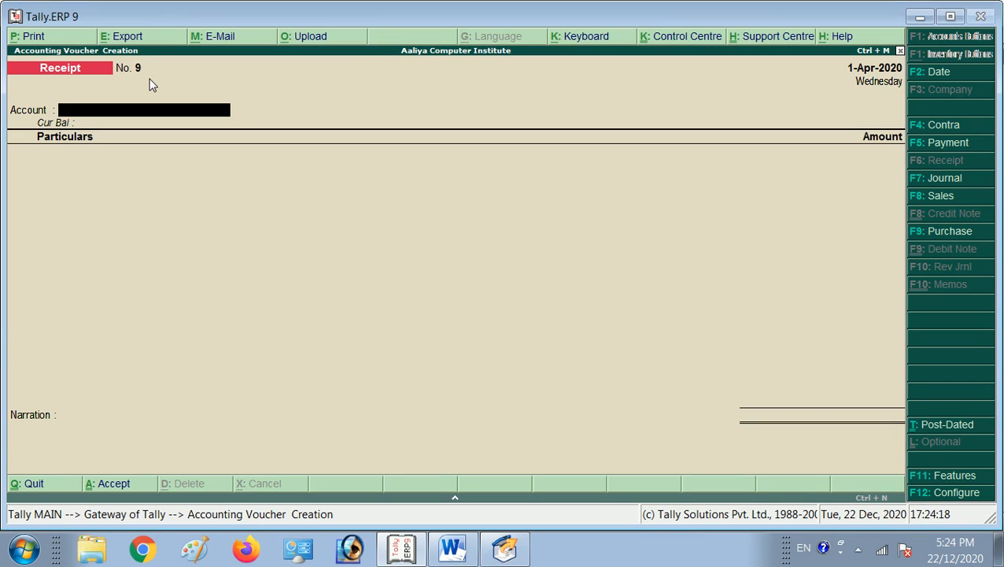
# Leave voucher entry and open the Day Book report
pyautogui.press('Escape')
pyautogui.press('y')
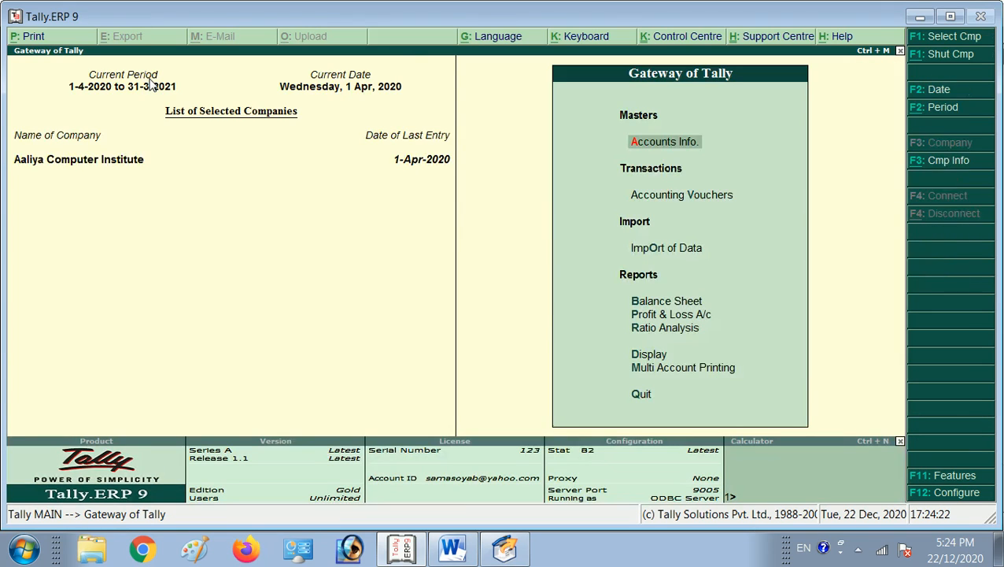
pyautogui.press('Down')
pyautogui.press('Down')
pyautogui.press('Down')
pyautogui.press('Down')
pyautogui.press('Down')
pyautogui.press('Down')
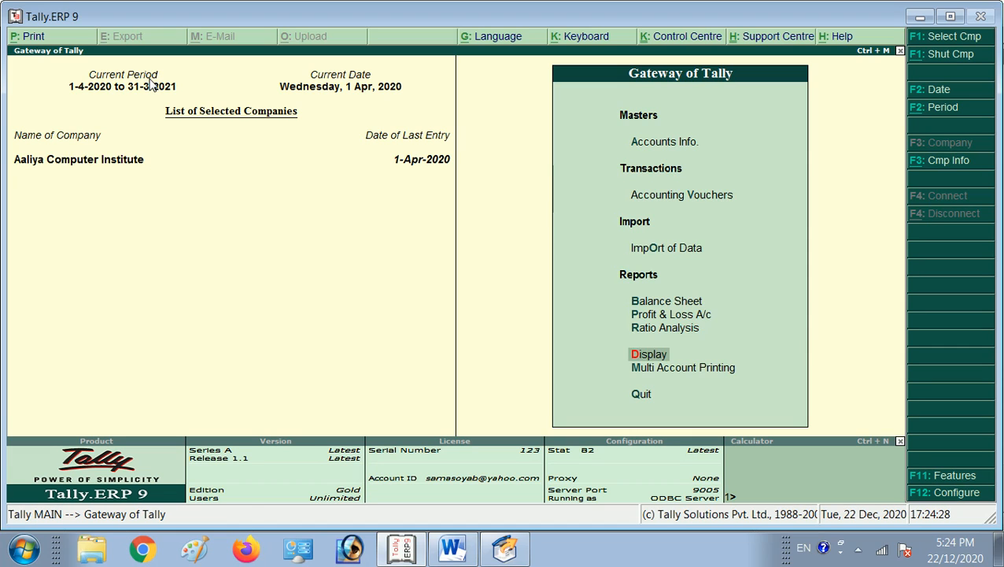
pyautogui.press('Return')
pyautogui.press('Down')
pyautogui.press('Return')
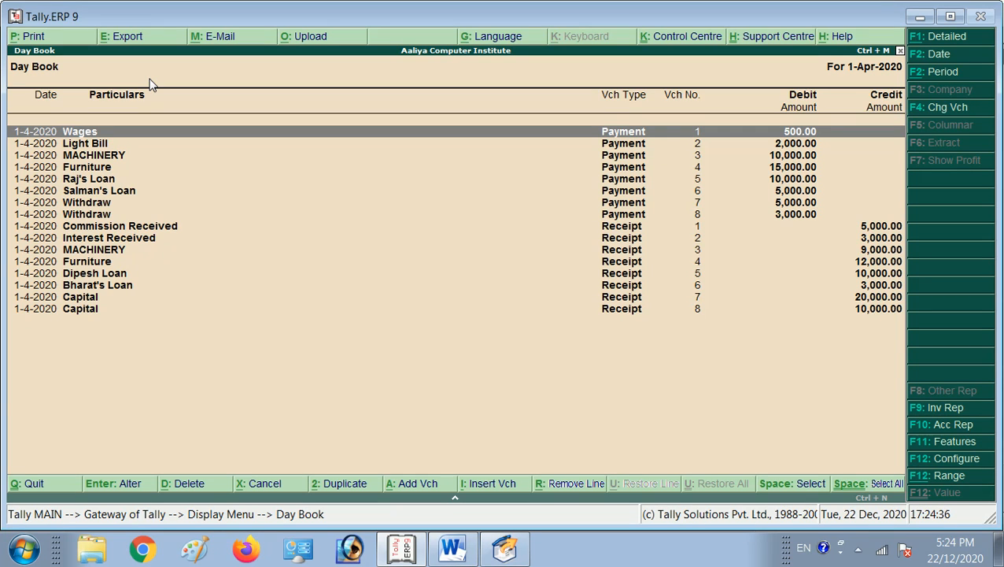
# Look through the payment and receipt entries in the Day Book, ending on the Commission Received receipt
pyautogui.press('Down')
pyautogui.press('Down')
pyautogui.press('Down')
pyautogui.press('Down')
pyautogui.press('Down')
pyautogui.press('Down')
pyautogui.press('Down')
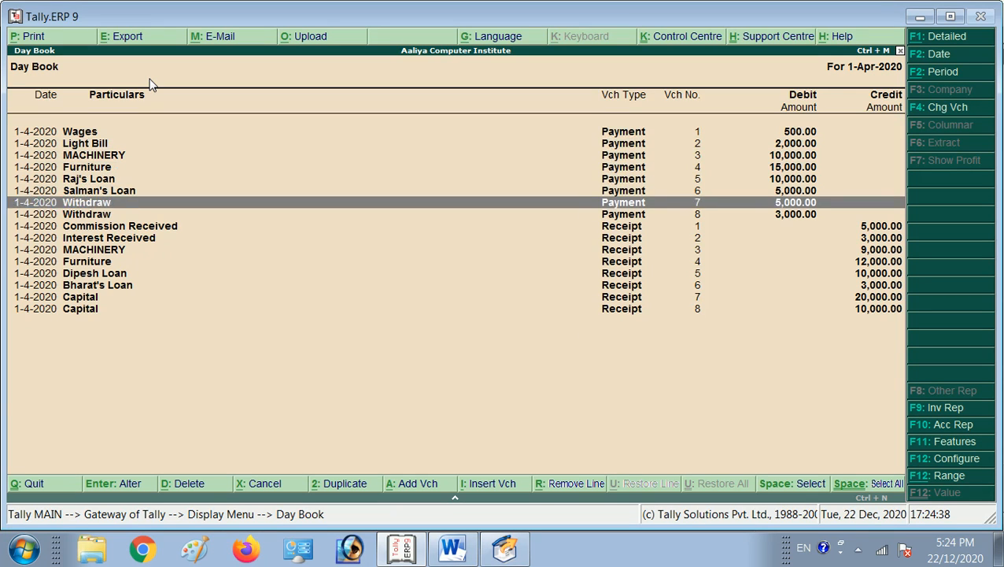
pyautogui.press('Down')
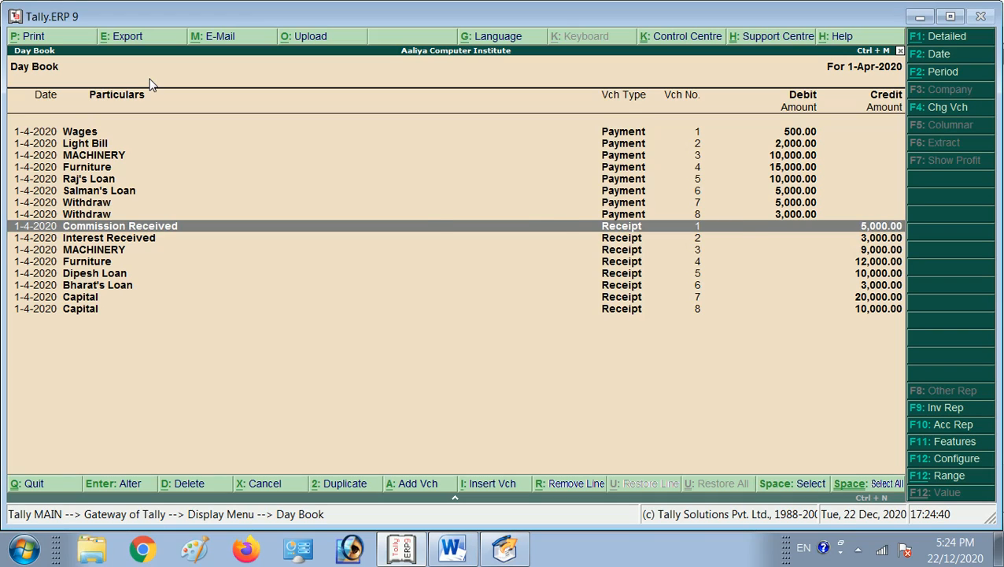
pyautogui.press('Down')
pyautogui.press('Down')
pyautogui.press('Down')
pyautogui.press('Down')
pyautogui.press('Down')
pyautogui.press('Down')
pyautogui.press('Down')
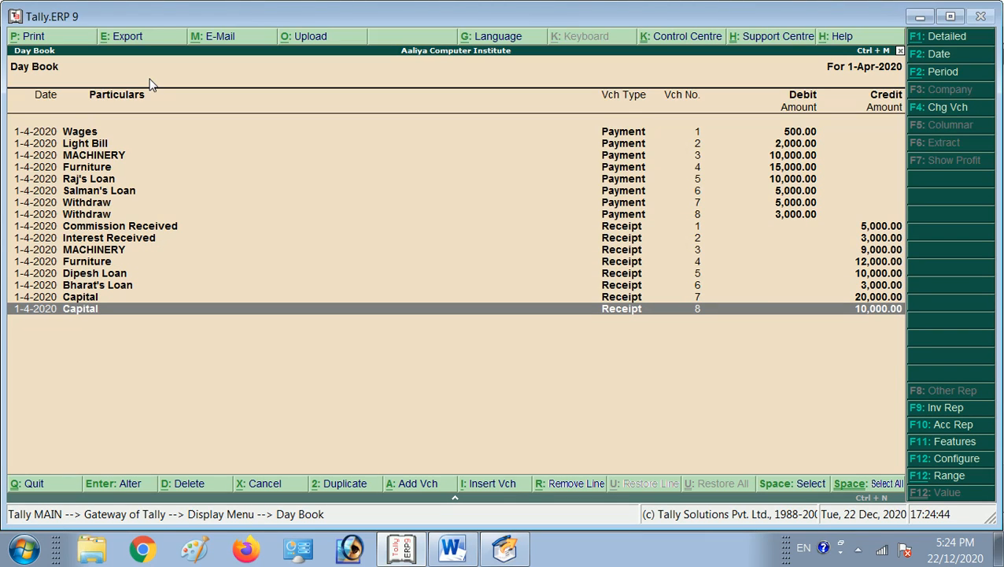
pyautogui.press('Up')
pyautogui.press('Up')
pyautogui.press('Up')
pyautogui.press('Up')
pyautogui.press('Up')
pyautogui.press('Up')
pyautogui.press('Up')
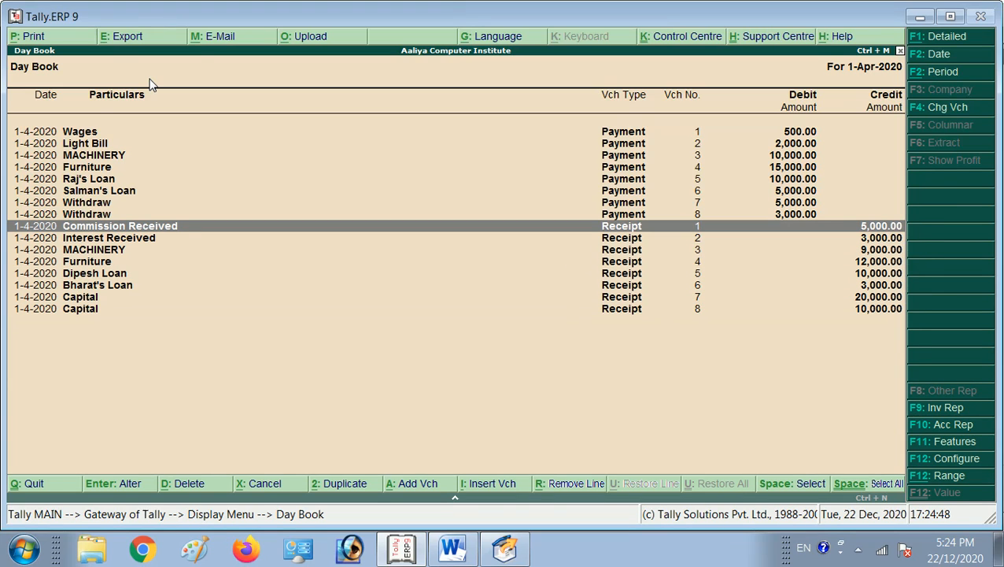
# Open the Commission Received receipt voucher to inspect its details and narration, and return to the Day Book without changes
pyautogui.press('Return')
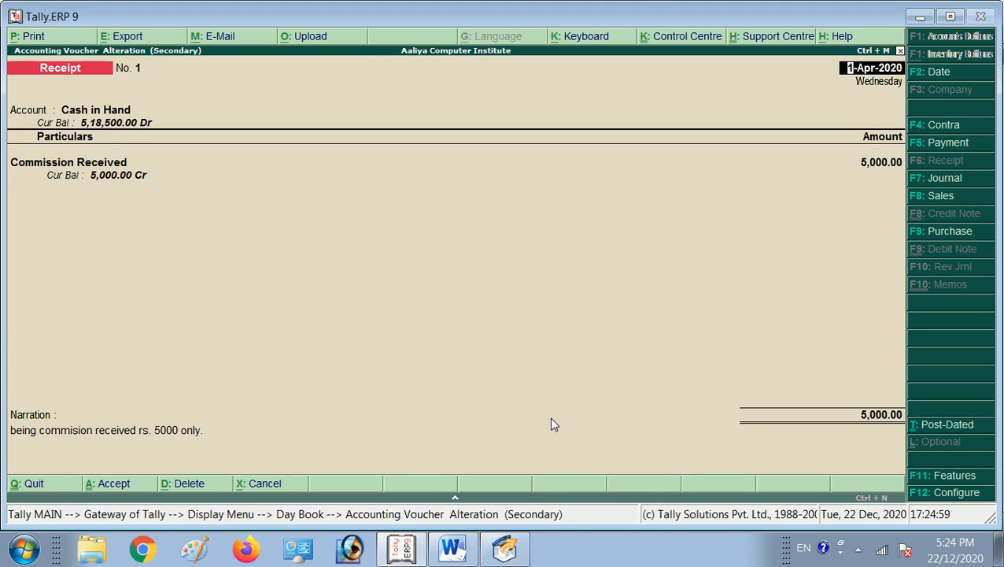
pyautogui.press('Escape')
pyautogui.press('y')
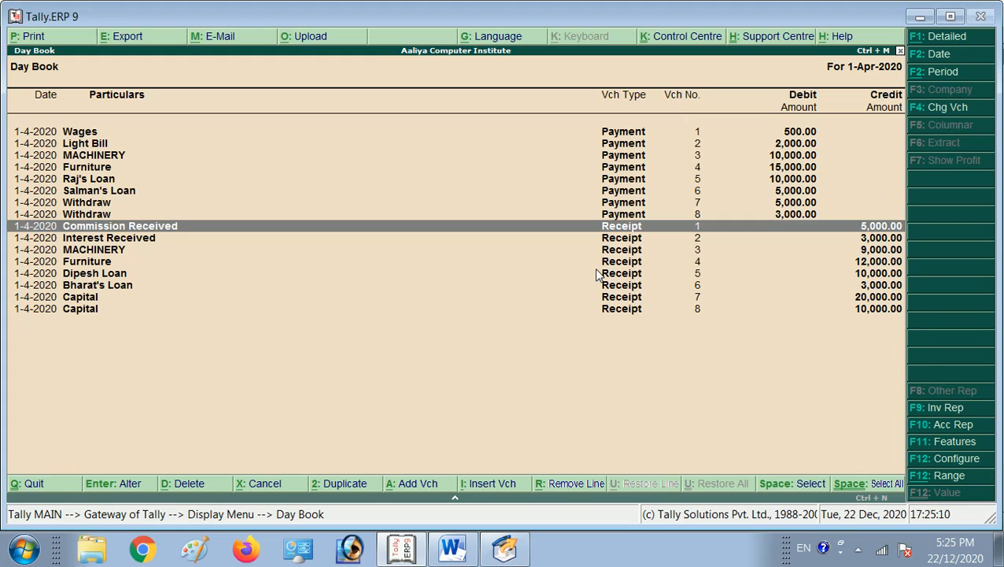
# Filter the Day Book to show only vouchers of type Receipt
pyautogui.press('F4')
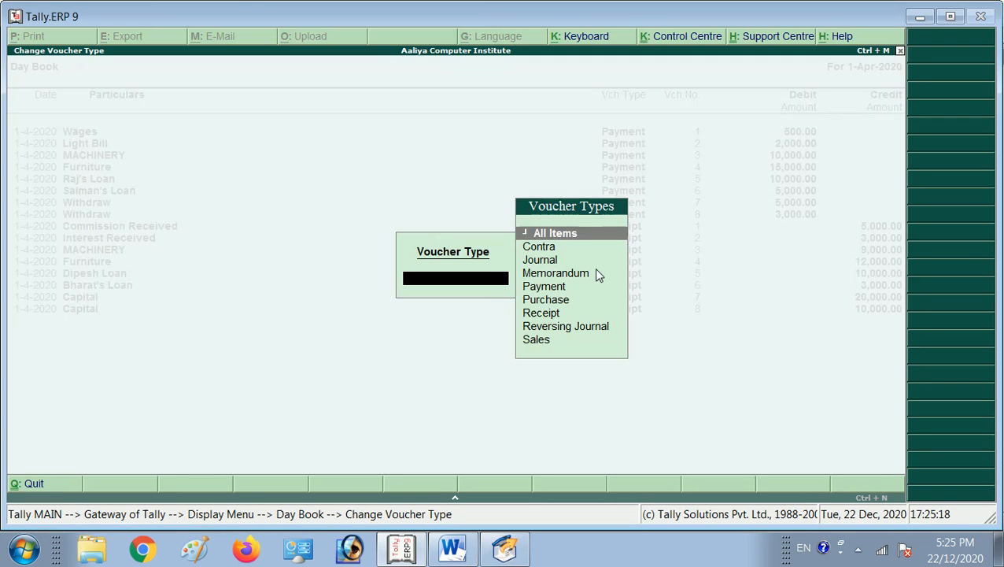
pyautogui.press('Down')
pyautogui.press('Down')
pyautogui.press('Down')
pyautogui.press('Down')
pyautogui.press('Down')
pyautogui.press('Down')
pyautogui.press('Return')
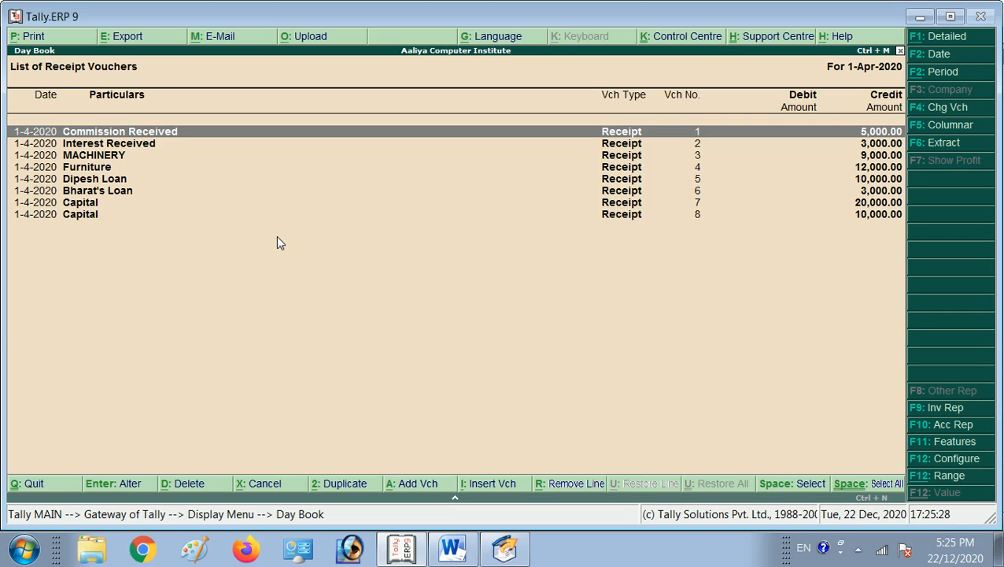
# Preview the Receipt Register printout at enlarged size, and return to the receipt voucher list without printing
pyautogui.hotkey('alt', 'p')
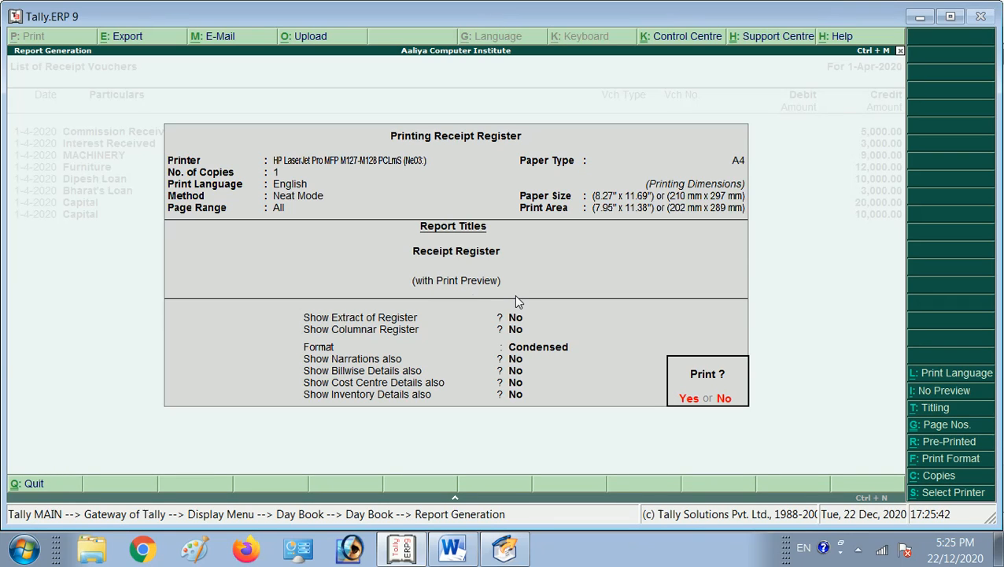
pyautogui.press('Return')
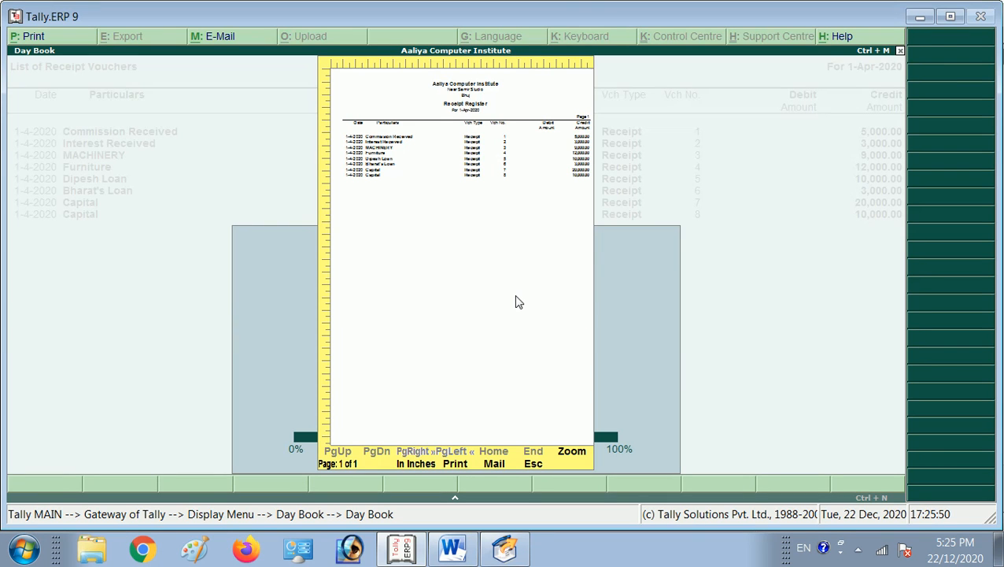
pyautogui.hotkey('alt', 'z')
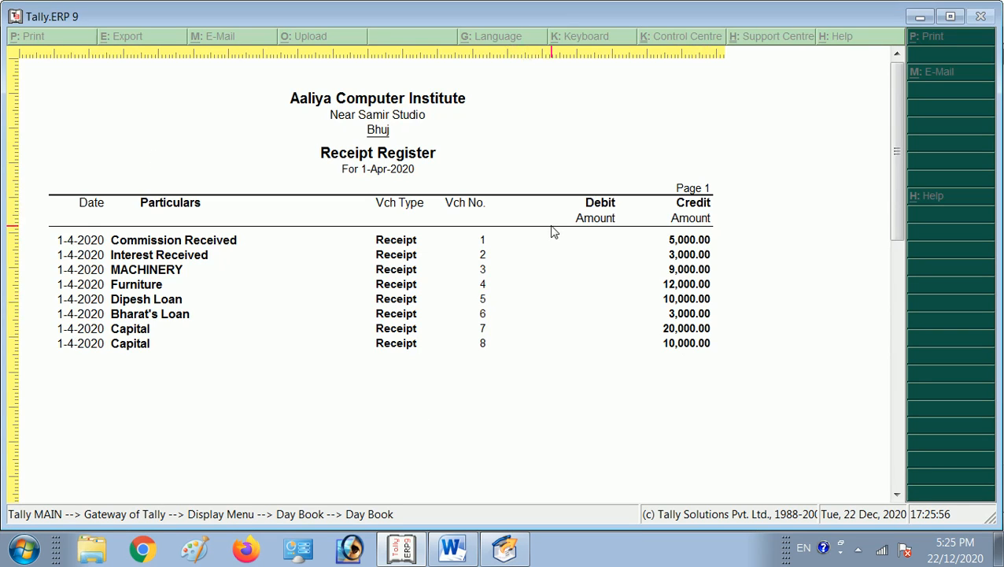
pyautogui.press('Escape')
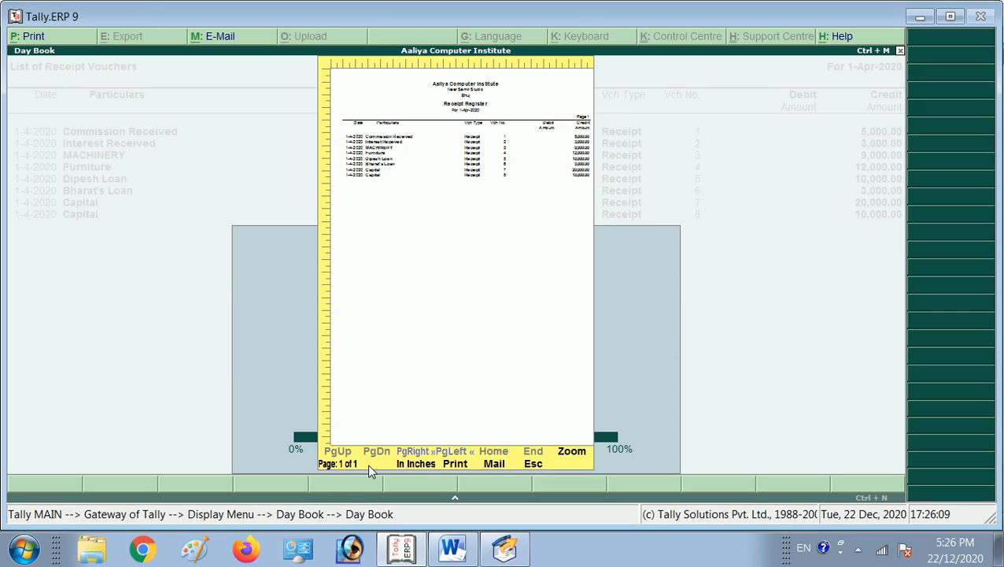
pyautogui.press('Escape')
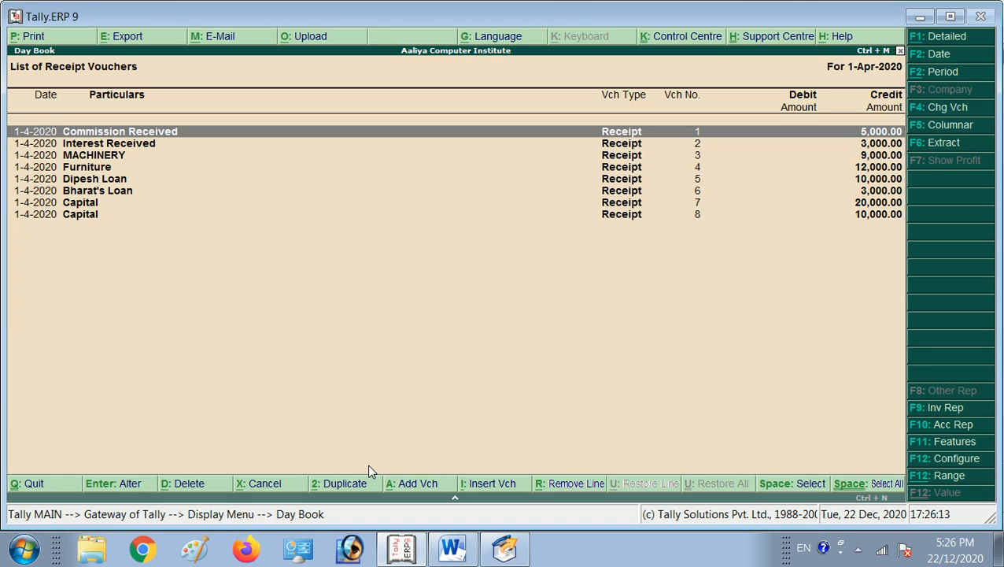
# Leave the Day Book and open the Profit & Loss A/c in detailed view to examine income and expenses
pyautogui.press('Escape')
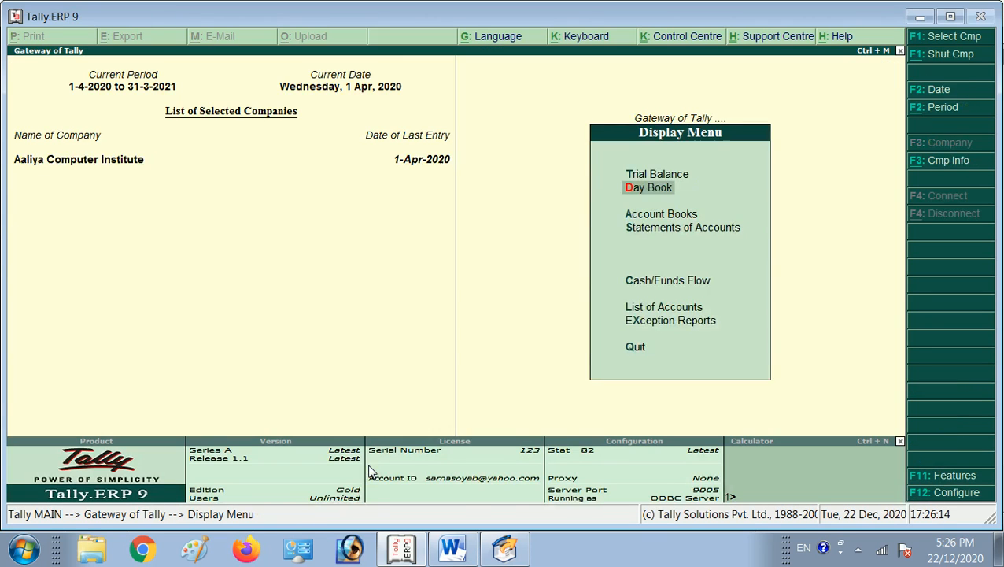
pyautogui.press('Escape')
pyautogui.press('Up')
pyautogui.press('Up')
pyautogui.press('Return')
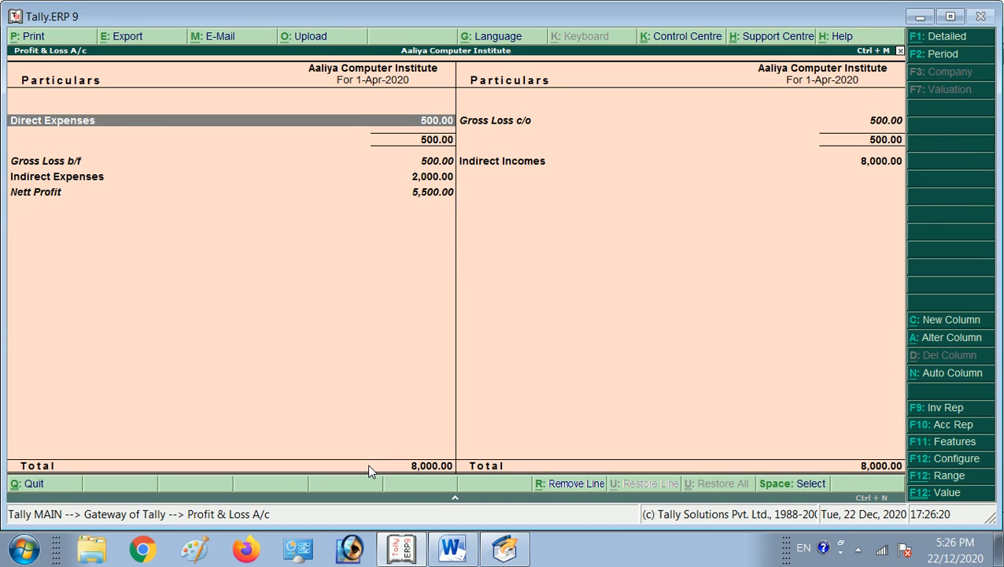
pyautogui.hotkey('alt', 'F1')
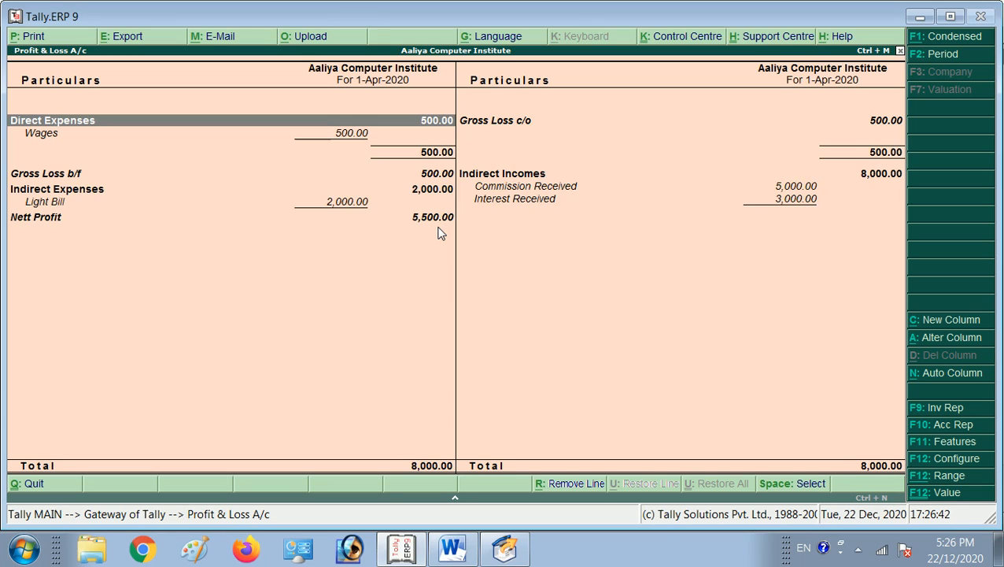
# Open the Balance Sheet and expand it to the detailed view to examine the individual ledgers and groups
pyautogui.press('Escape')
pyautogui.press('Up')
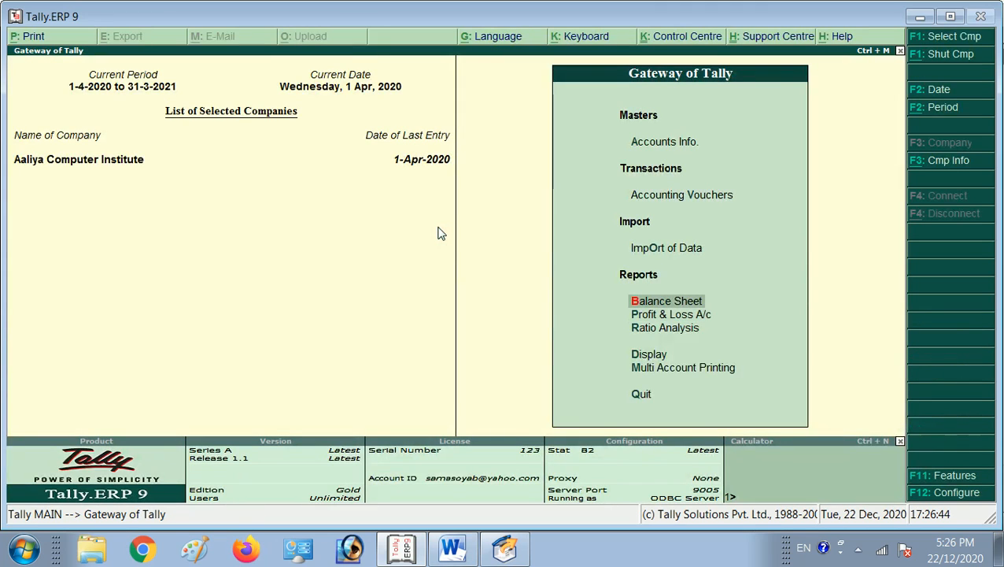
pyautogui.press('Return')
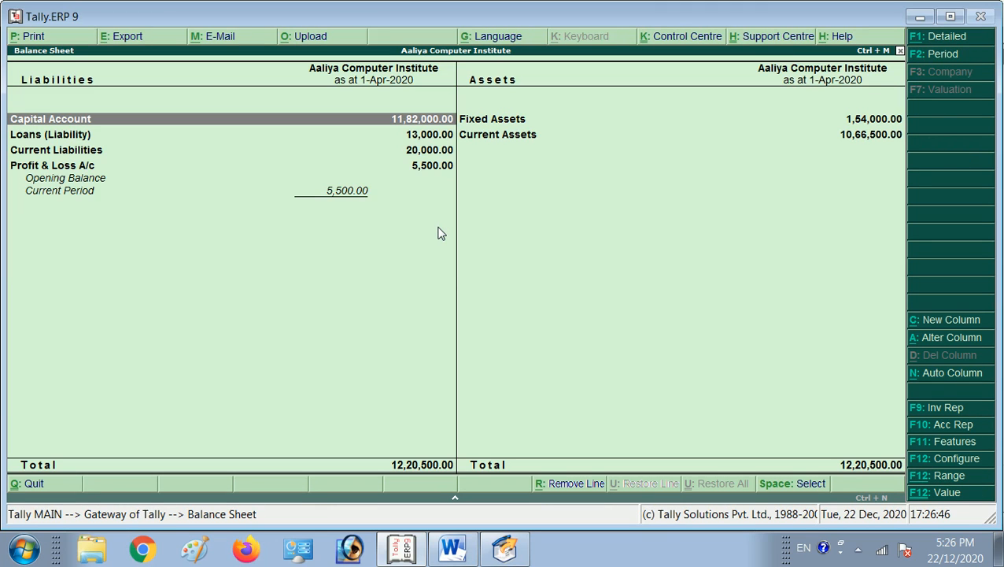
pyautogui.hotkey('alt', 'F1')
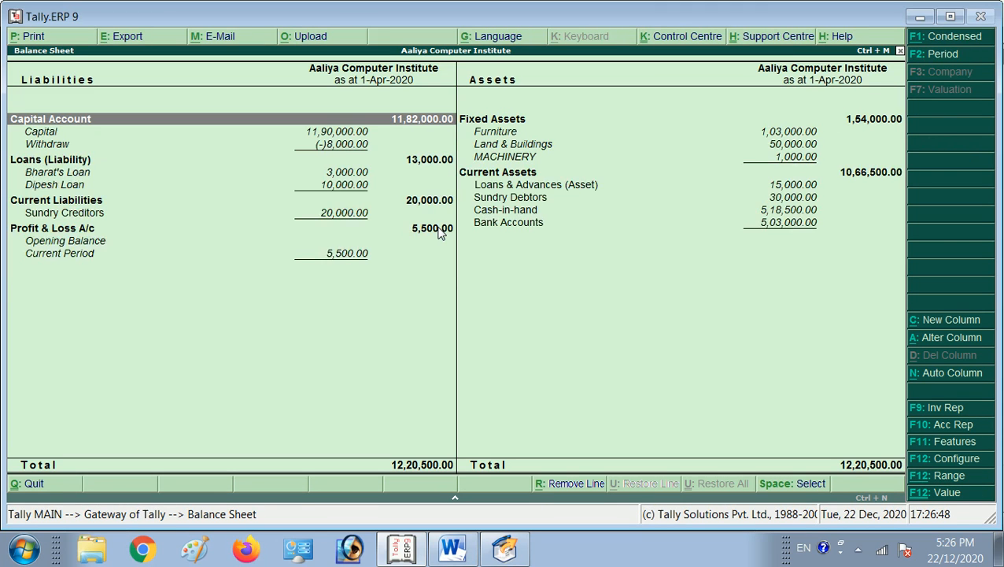
# Drill into the Capital ledger's April vouchers from the Balance Sheet to review its receipts, and return to the Balance Sheet
pyautogui.press('Down')
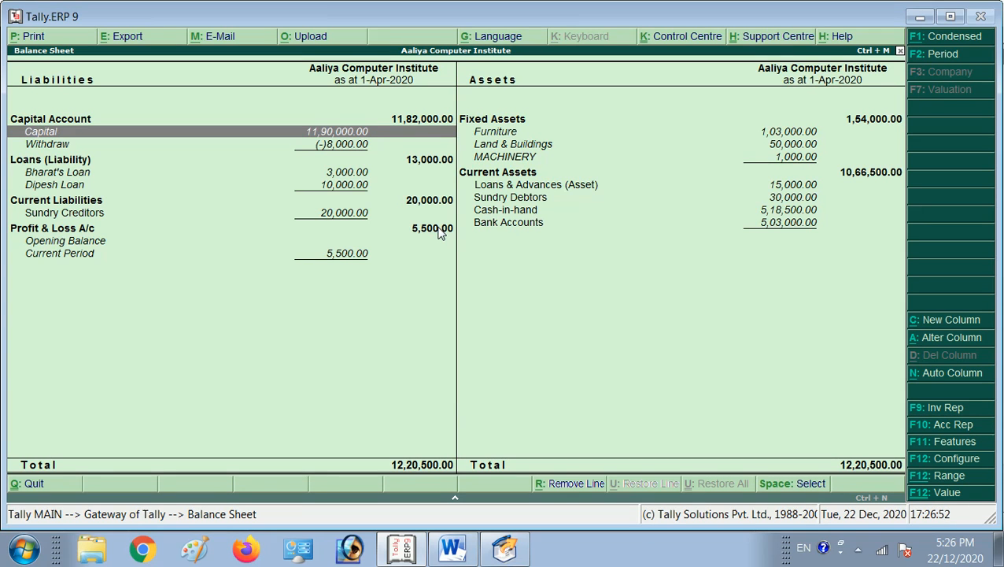
pyautogui.press('Return')
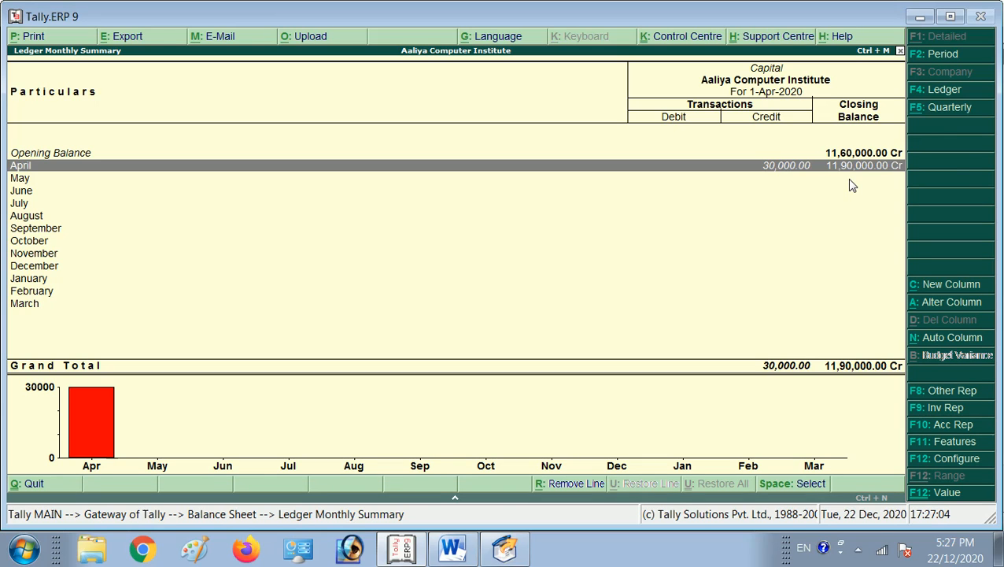
pyautogui.press('Return')
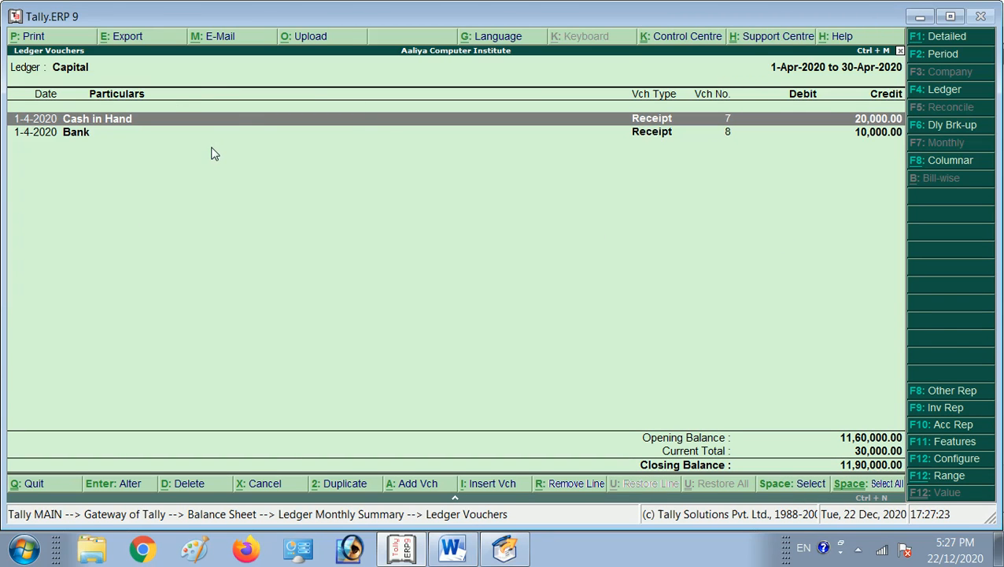
pyautogui.press('Escape')
pyautogui.press('Escape')
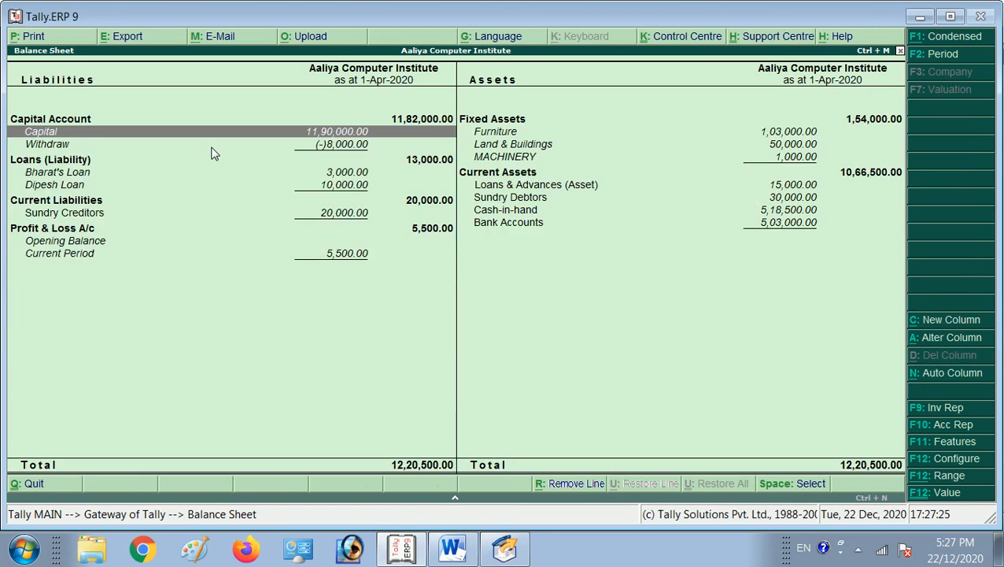
# Drill into the Furniture ledger's April vouchers to review its payment and receipt entries, and return to the Balance Sheet
pyautogui.press('Right')
pyautogui.press('Down')
pyautogui.press('Up')
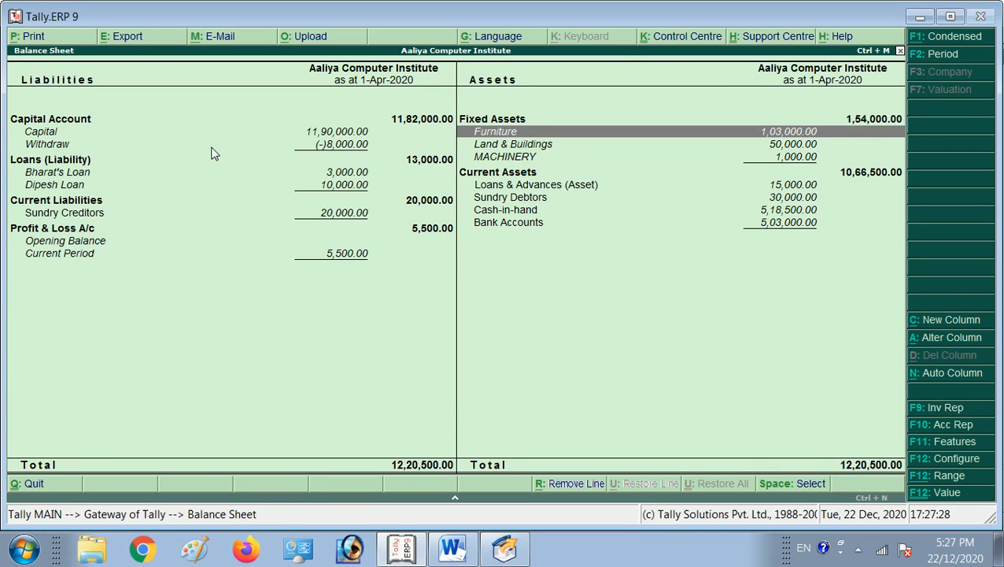
pyautogui.press('Return')
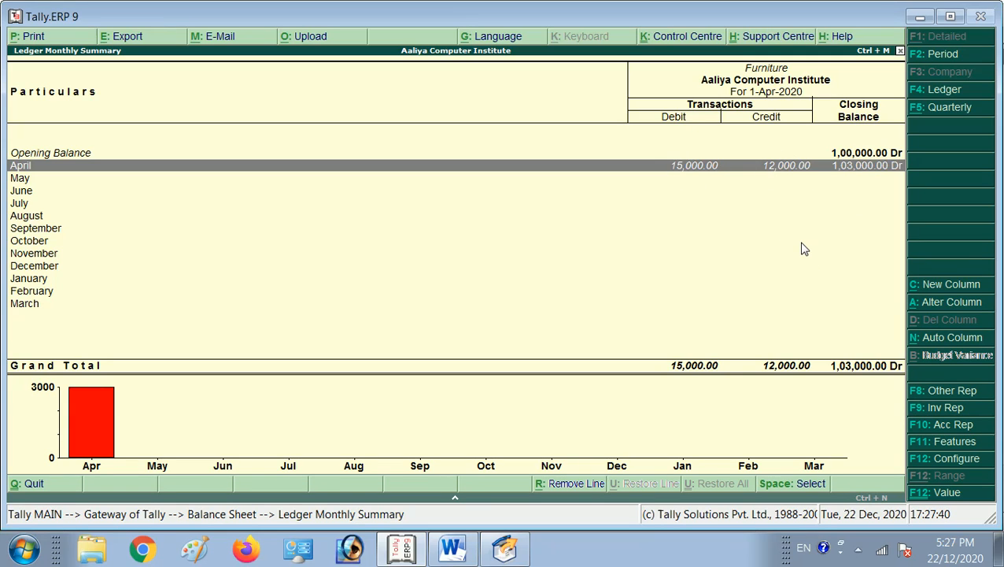
pyautogui.press('Return')
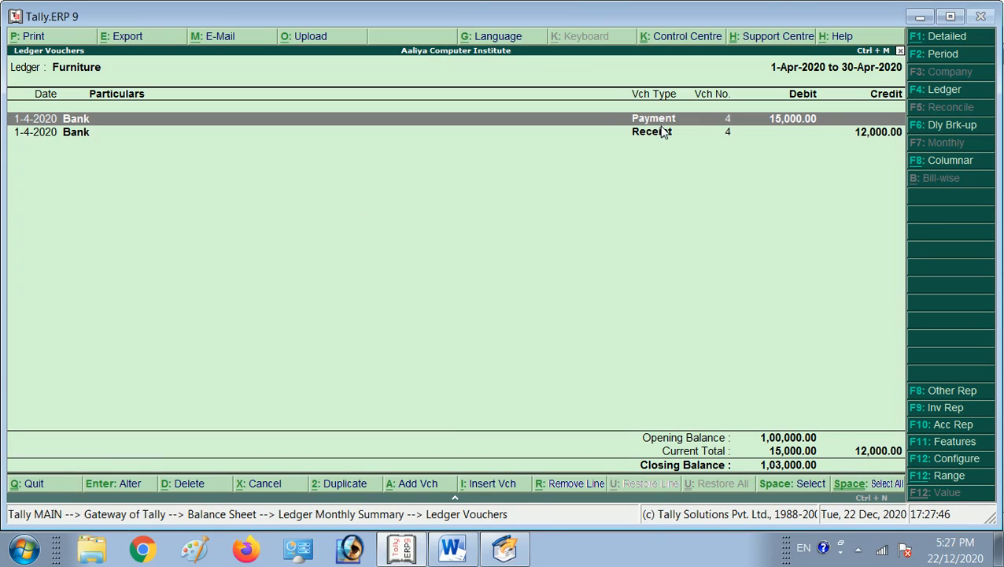
pyautogui.click(663, 132)
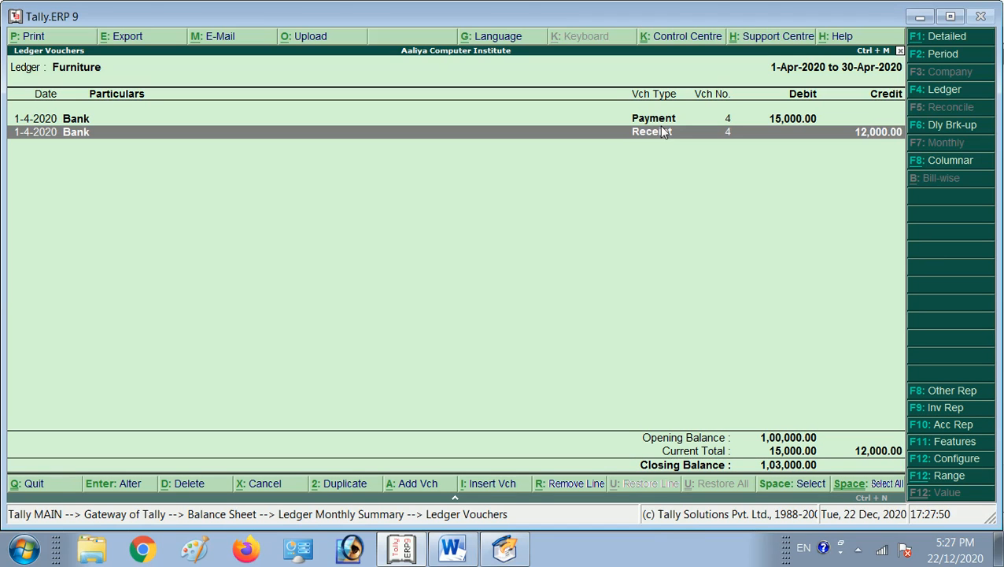
pyautogui.press('Escape')
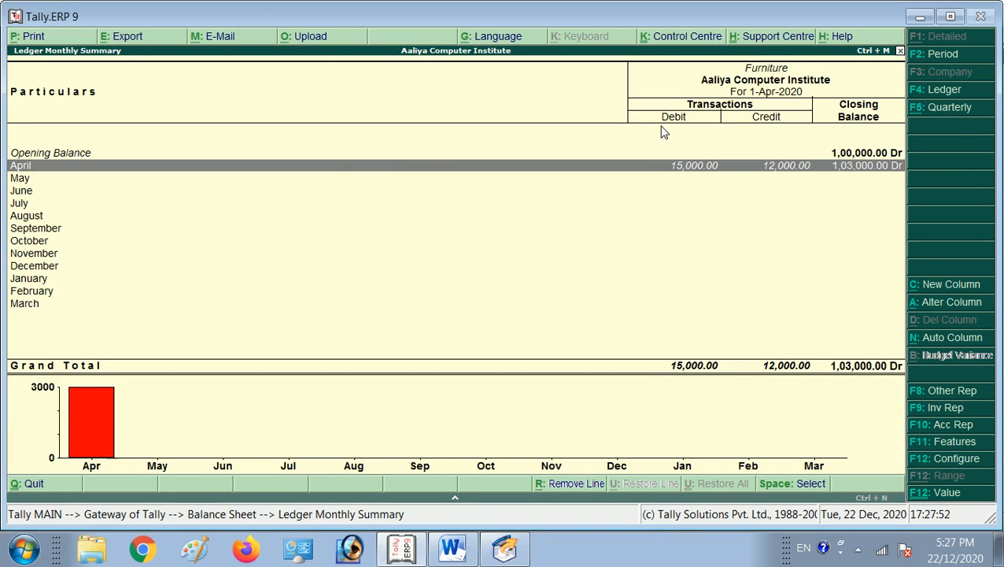
pyautogui.press('Escape')
# Examine the Balance Sheet's current assets, current liabilities and loan ledgers, ending on Bank Accounts
pyautogui.press('Down')
pyautogui.press('Down')
pyautogui.press('Down')
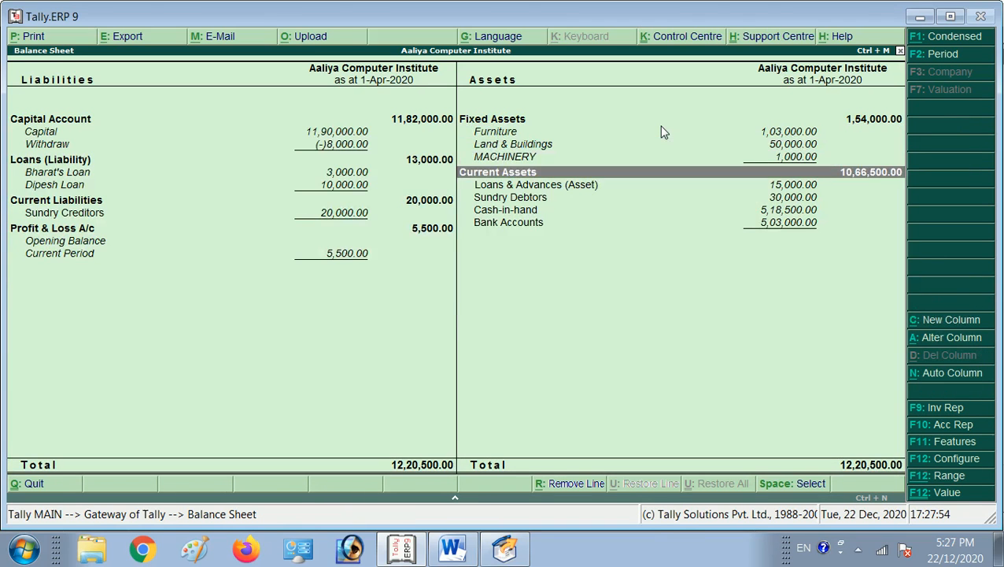
pyautogui.press('Down')
pyautogui.press('Left')
pyautogui.press('Down')
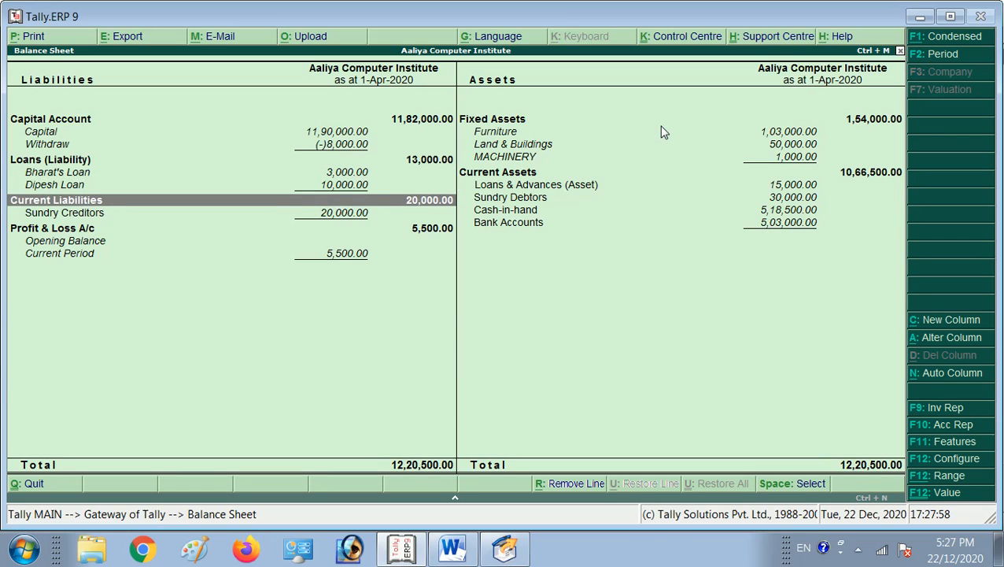
pyautogui.press('Up')
pyautogui.press('Up')
pyautogui.press('Up')
pyautogui.press('Down')
pyautogui.press('Down')
pyautogui.press('Up')
pyautogui.press('Down')
pyautogui.press('Up')
pyautogui.press('Down')
pyautogui.press('Up')
pyautogui.press('Down')
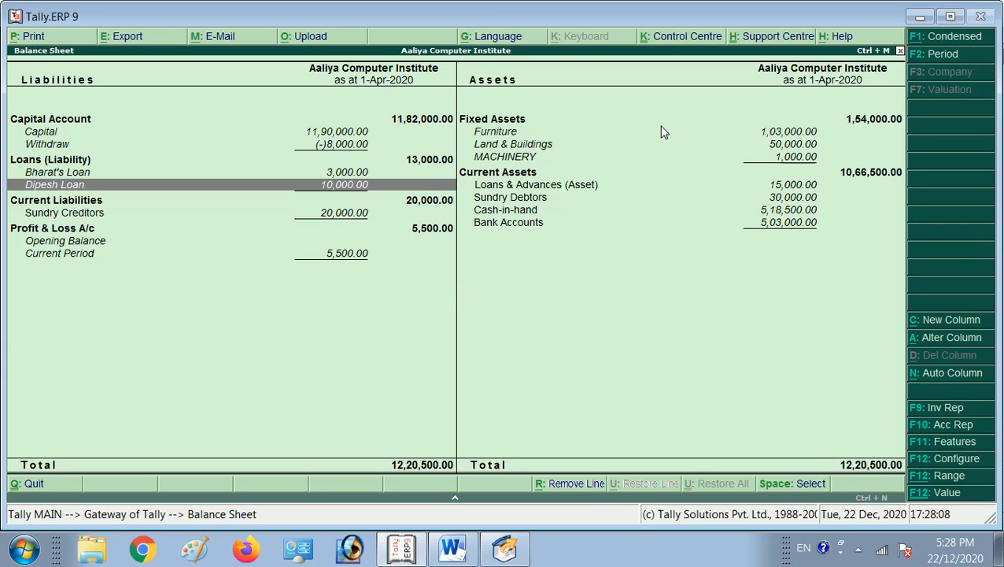
pyautogui.press('Right')
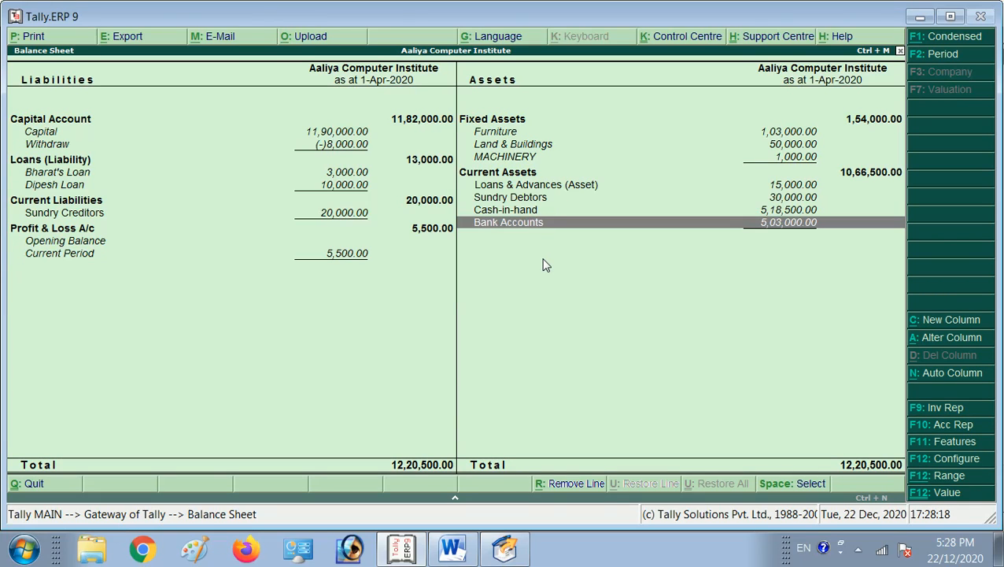
pyautogui.press('super')
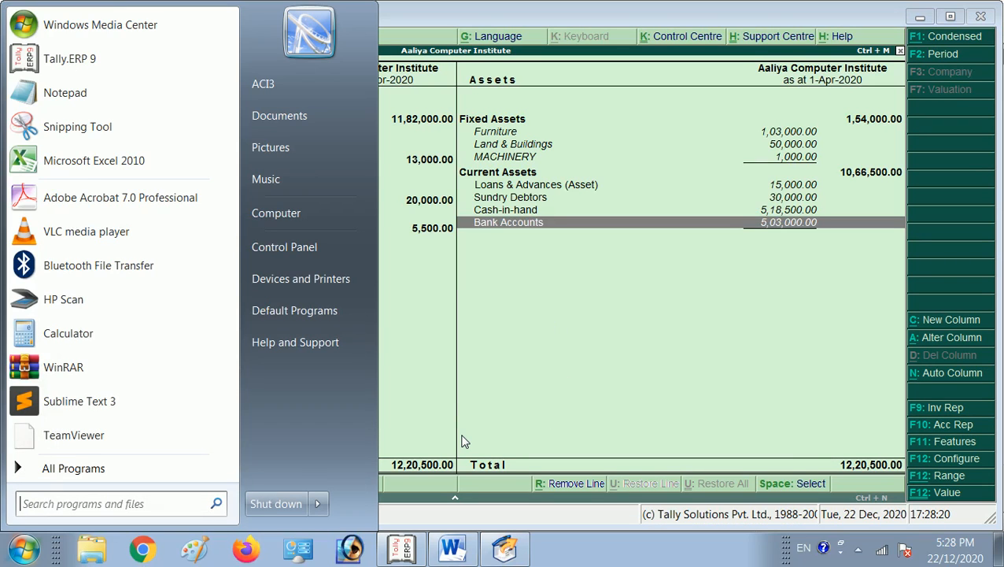
pyautogui.write('acti')
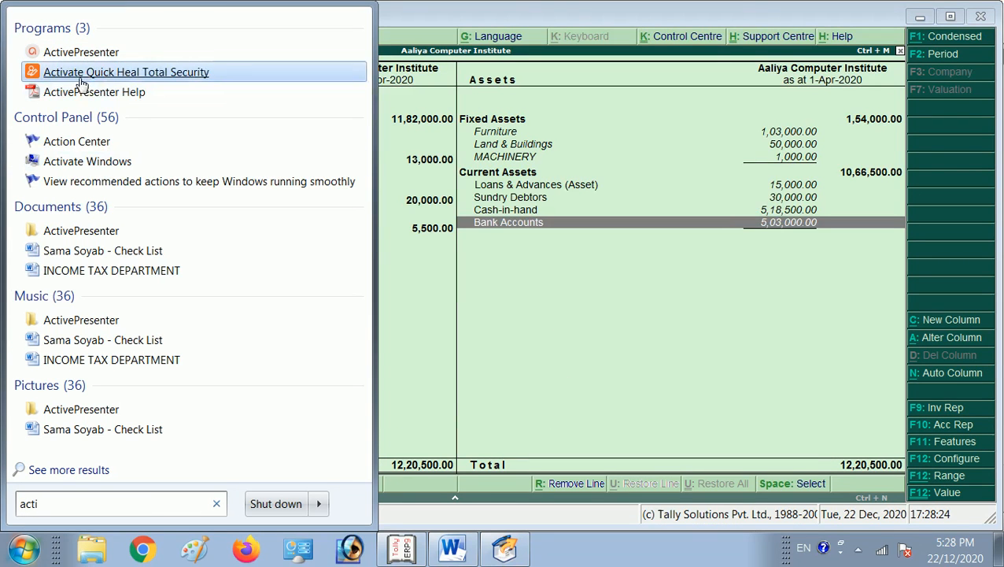
pyautogui.click(78, 57)
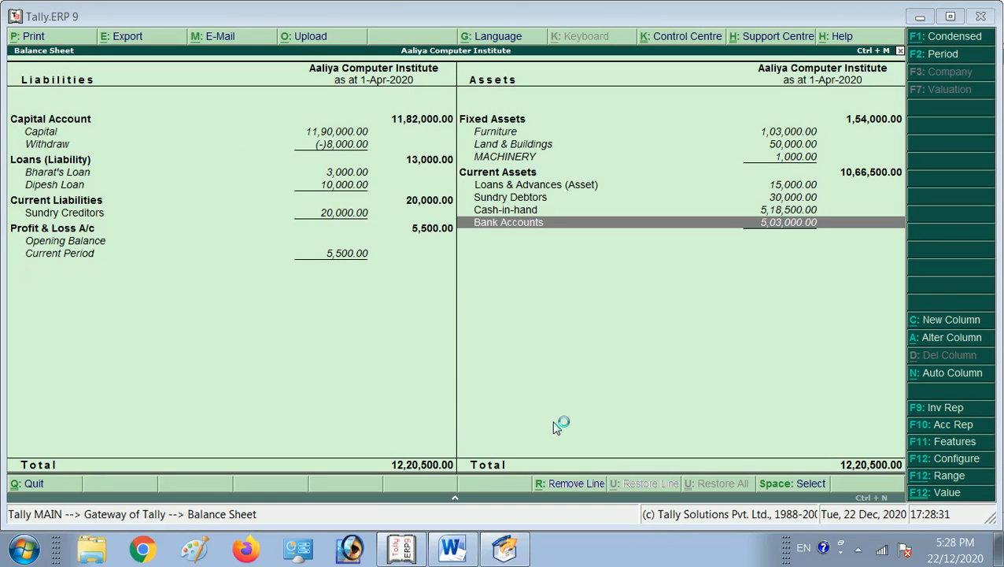
pyautogui.click(858, 550)
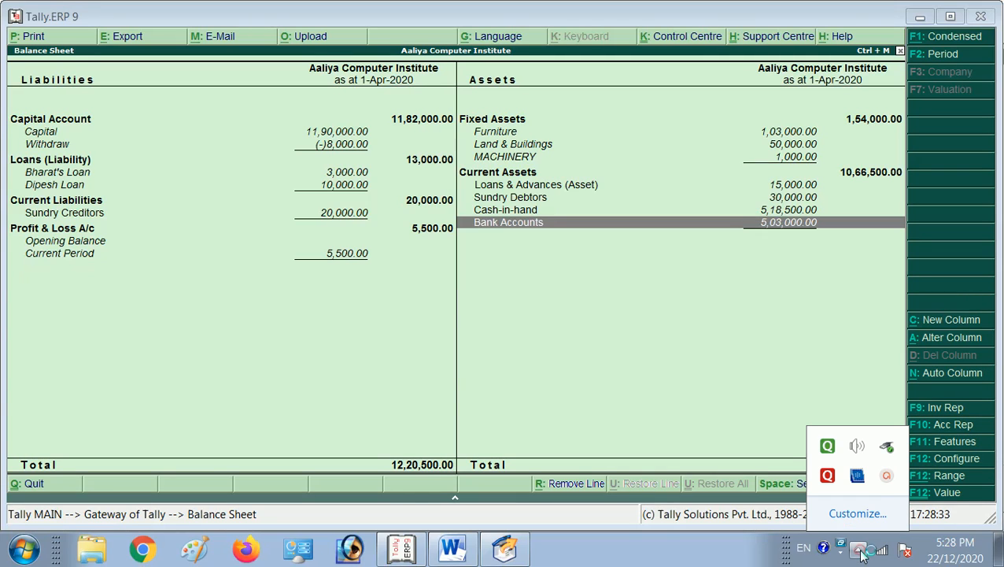